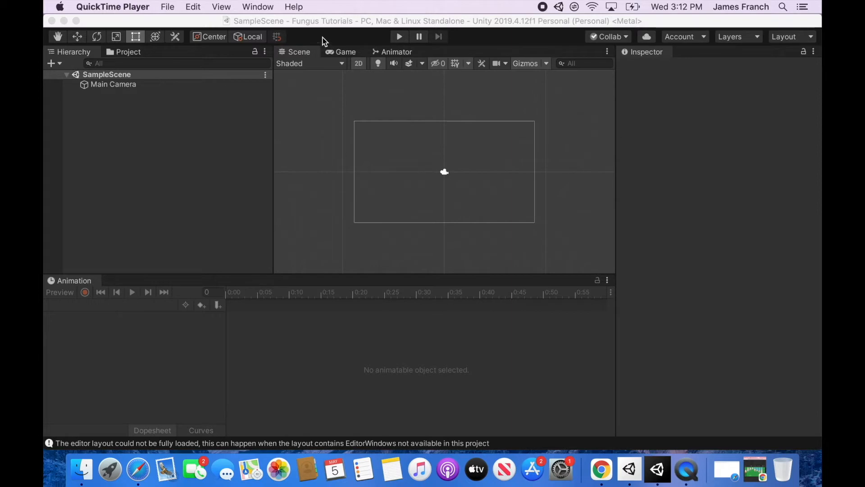
# Open the Asset Store and search it for "fungus games"
pyautogui.click(259, 8)
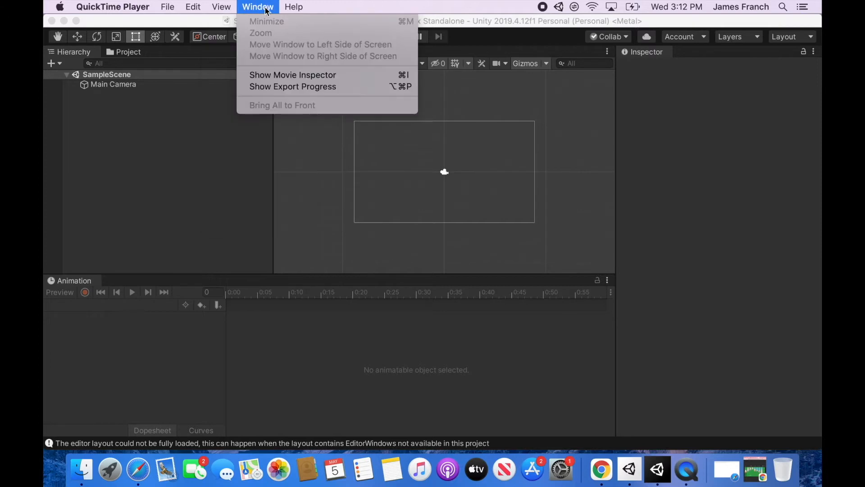
pyautogui.click(239, 23)
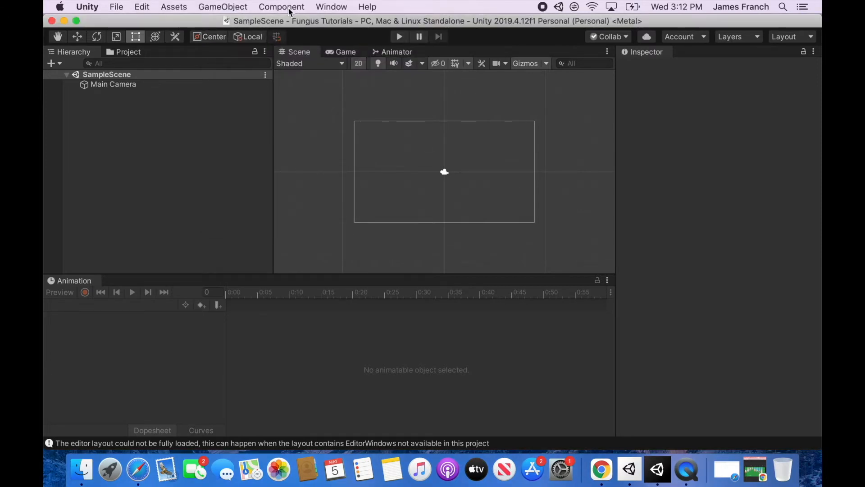
pyautogui.click(329, 8)
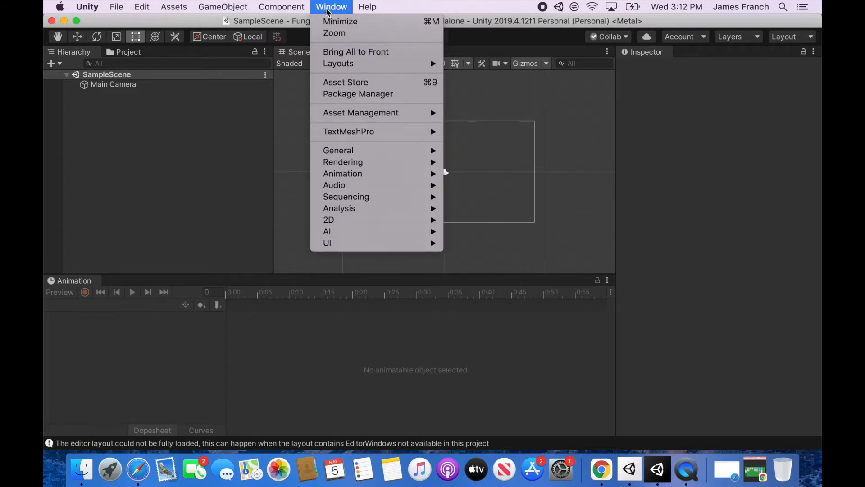
pyautogui.click(361, 83)
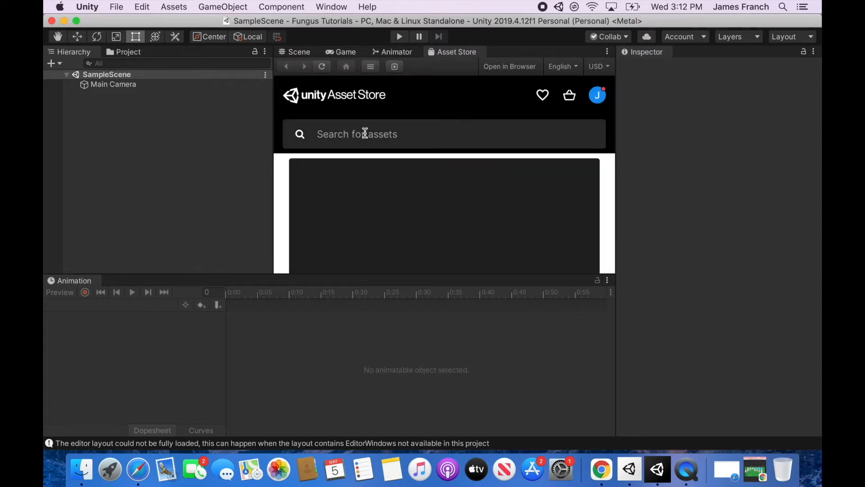
pyautogui.click(365, 134)
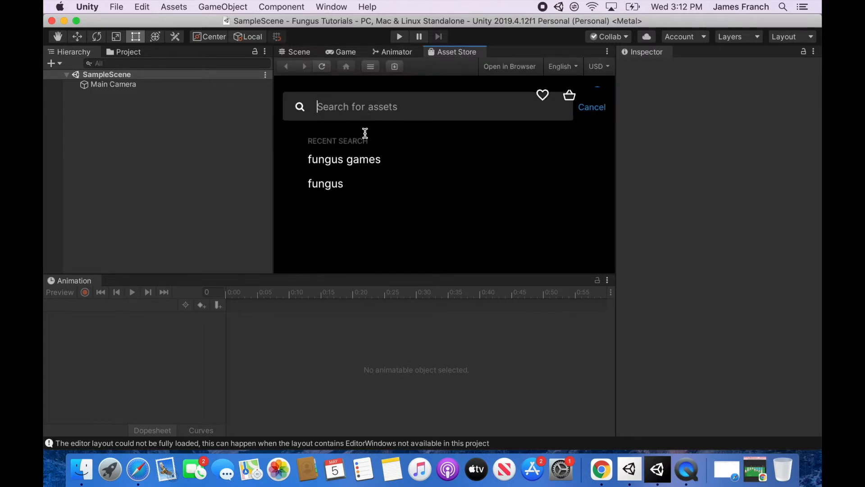
pyautogui.click(371, 155)
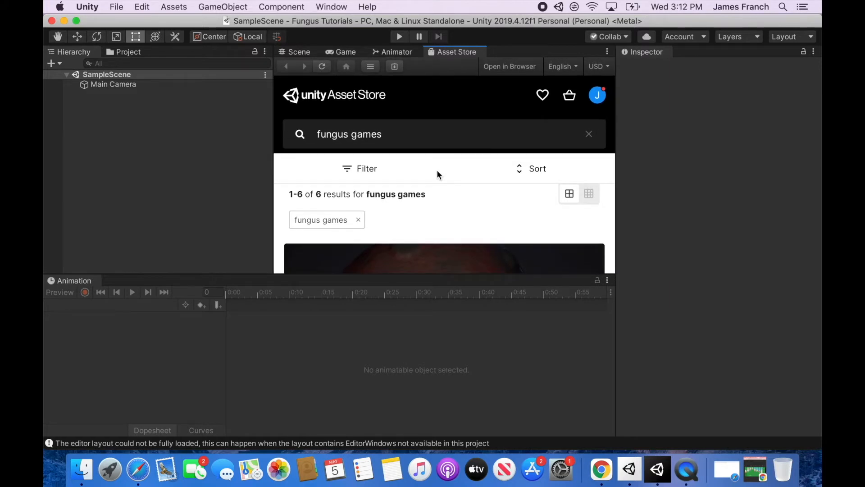
# Open the page of the free Fungus asset by Fungus Games from the search results
pyautogui.scroll(-3, 455, 191)
pyautogui.scroll(-10, 455, 193)
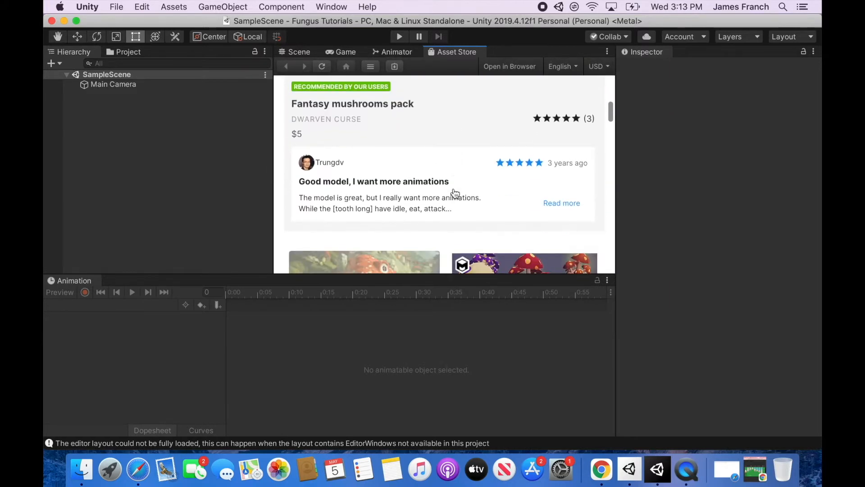
pyautogui.scroll(-1, 455, 193)
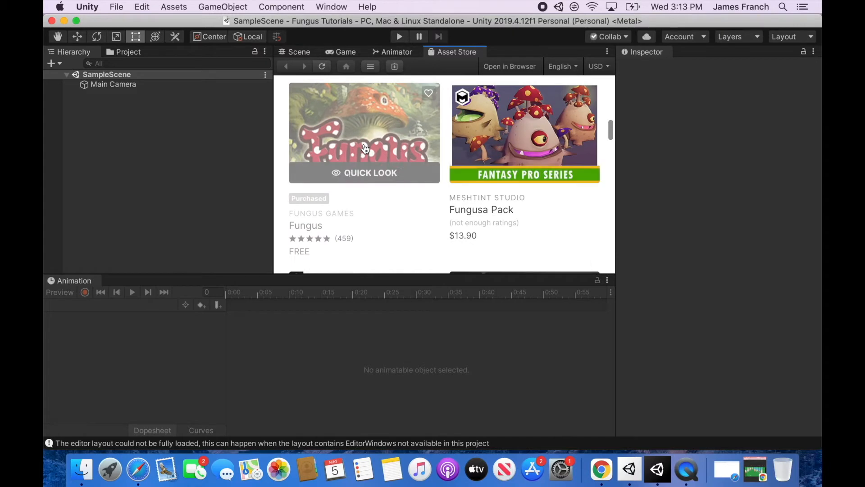
pyautogui.click(358, 158)
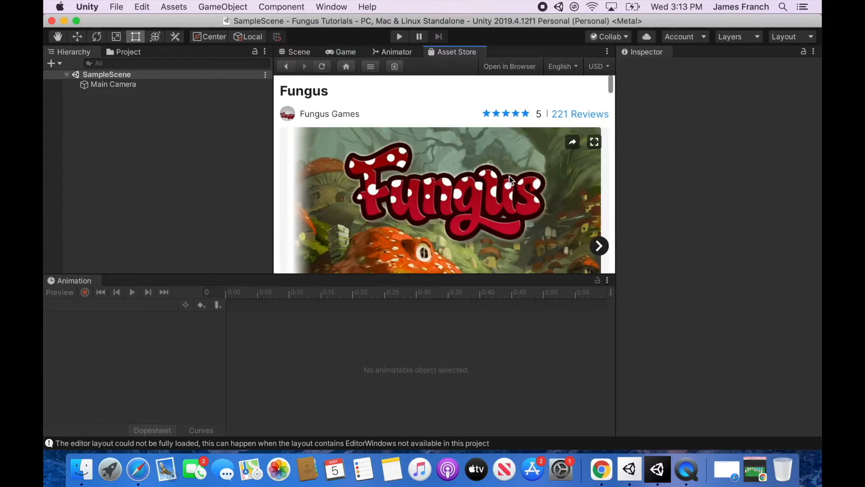
# Start importing the Fungus asset and choose to install or upgrade its Package Manager dependencies
pyautogui.scroll(-5, 510, 178)
pyautogui.scroll(5, 509, 178)
pyautogui.scroll(-2, 509, 178)
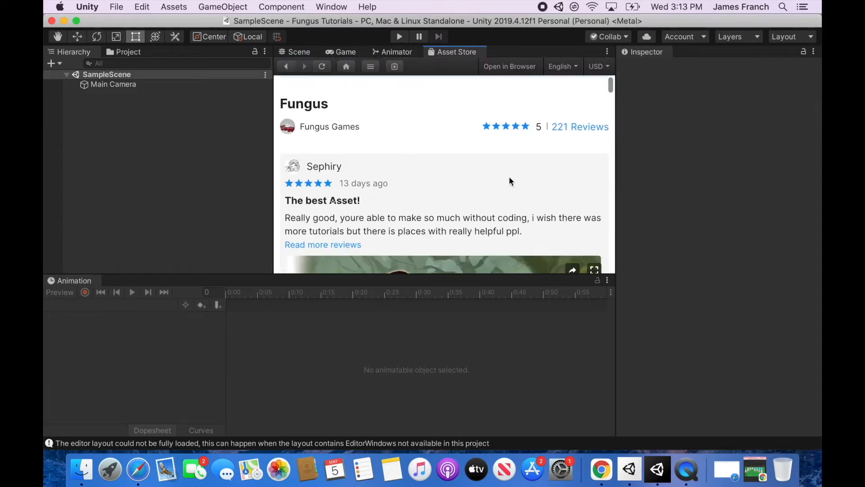
pyautogui.scroll(3, 510, 179)
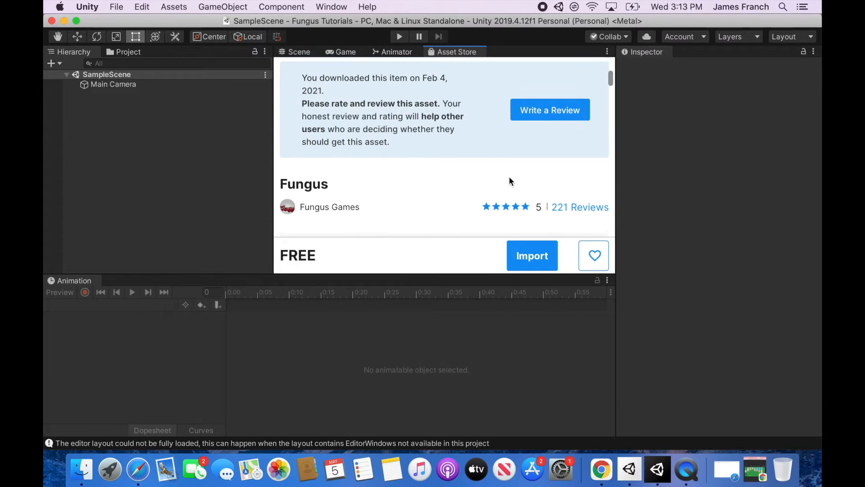
pyautogui.click(531, 257)
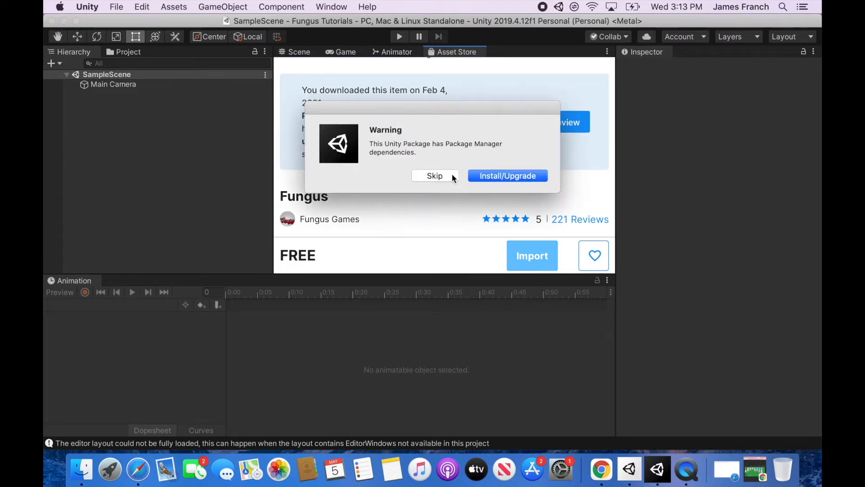
pyautogui.click(498, 177)
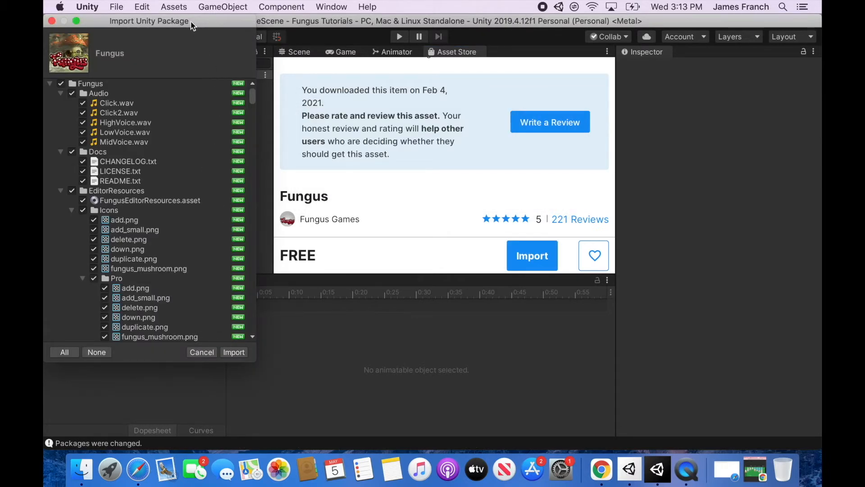
# Review the contents of the Fungus package and import all of its files into the project
pyautogui.moveTo(199, 22); pyautogui.dragTo(223, 44)
pyautogui.scroll(-1, 187, 141)
pyautogui.scroll(-5, 186, 141)
pyautogui.scroll(-3, 186, 142)
pyautogui.scroll(9, 187, 142)
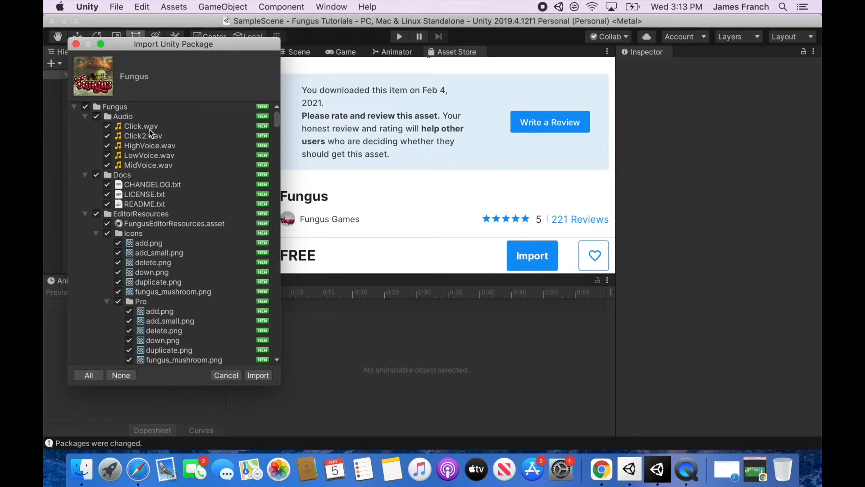
pyautogui.scroll(-1, 149, 169)
pyautogui.scroll(1, 150, 169)
pyautogui.scroll(-10, 121, 212)
pyautogui.scroll(-15, 123, 212)
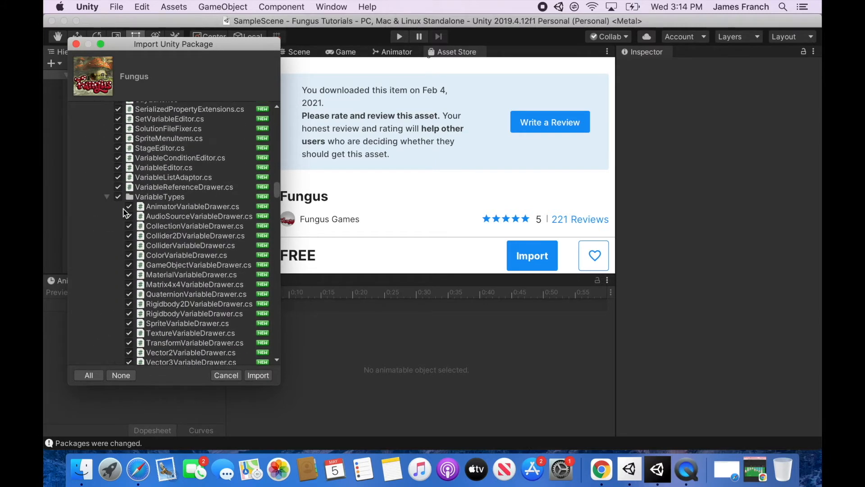
pyautogui.scroll(20, 124, 212)
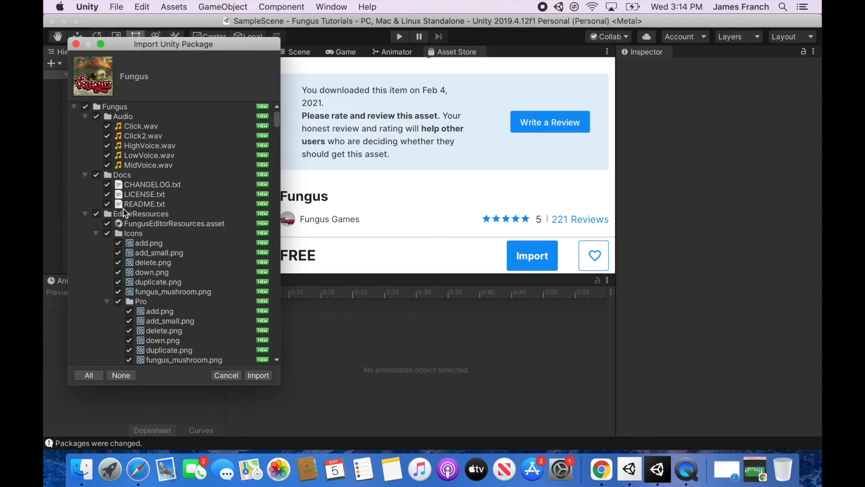
pyautogui.click(261, 375)
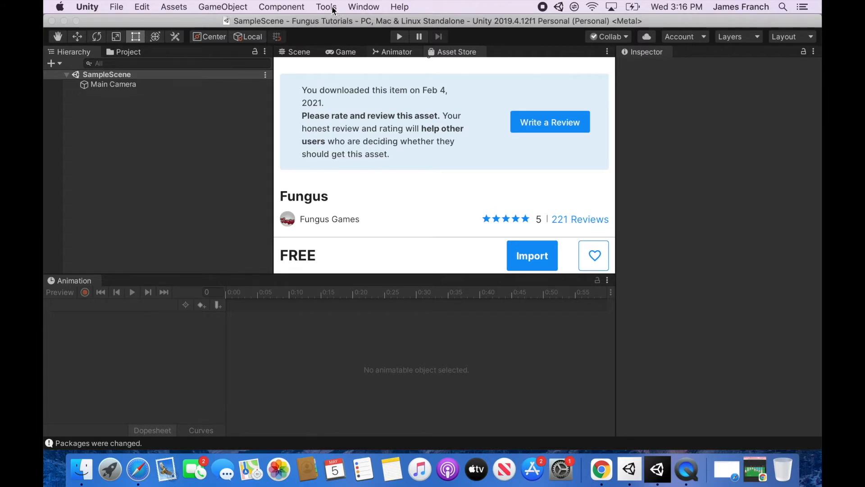
# Create a Fungus Flowchart object in SampleScene
pyautogui.click(328, 7)
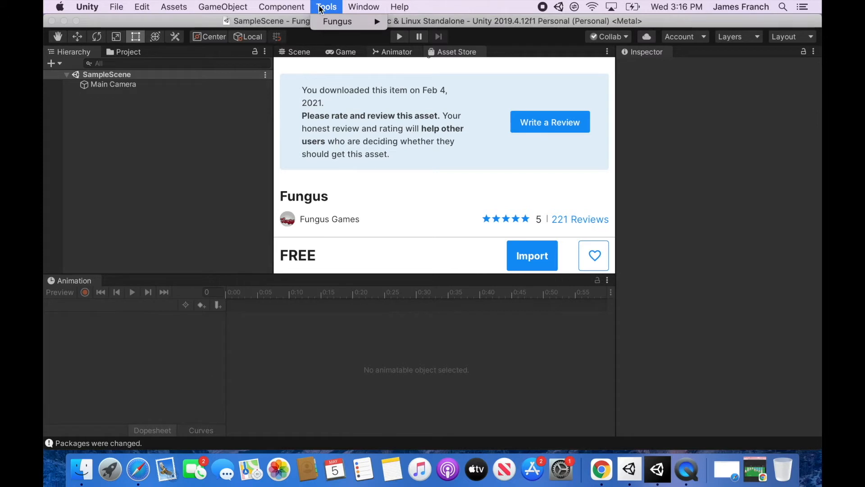
pyautogui.moveTo(337, 21)
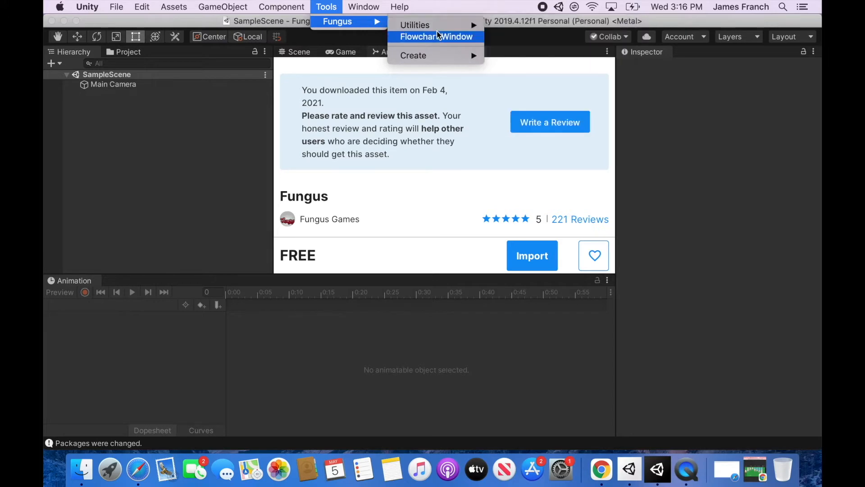
pyautogui.moveTo(440, 55)
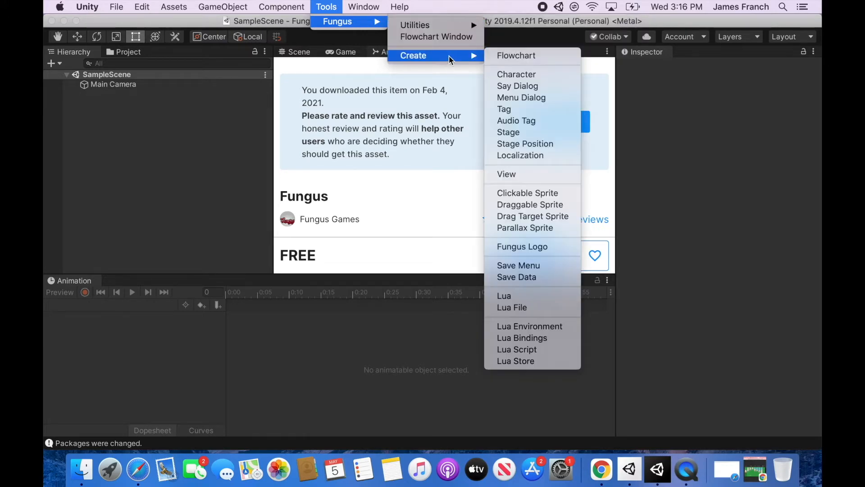
pyautogui.click(511, 58)
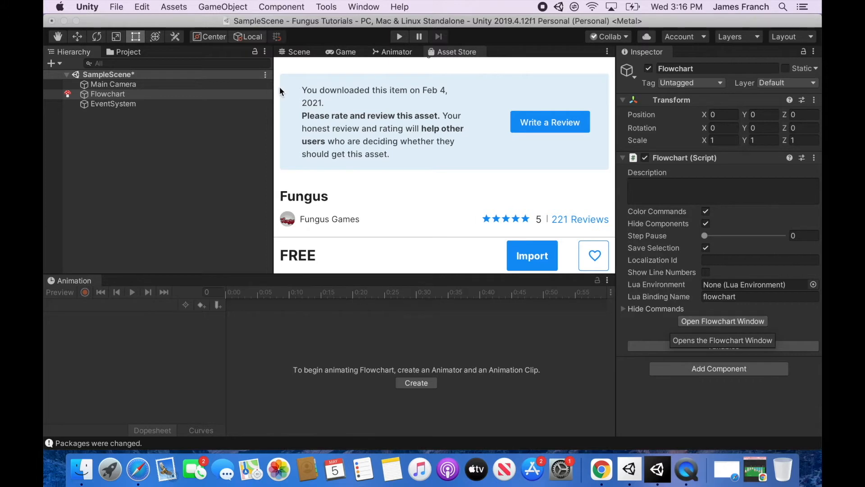
# Open the Flowchart window for the Flowchart object and dock it beside the Animation window
pyautogui.click(98, 94)
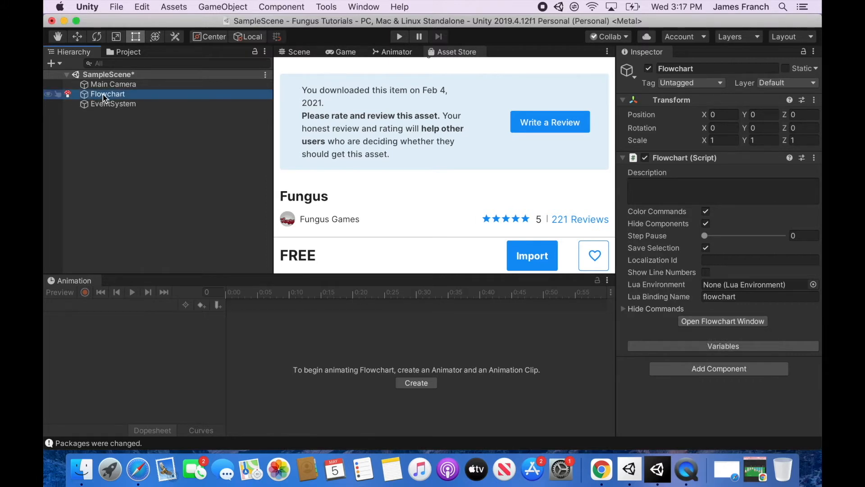
pyautogui.click(77, 93)
pyautogui.click(717, 320)
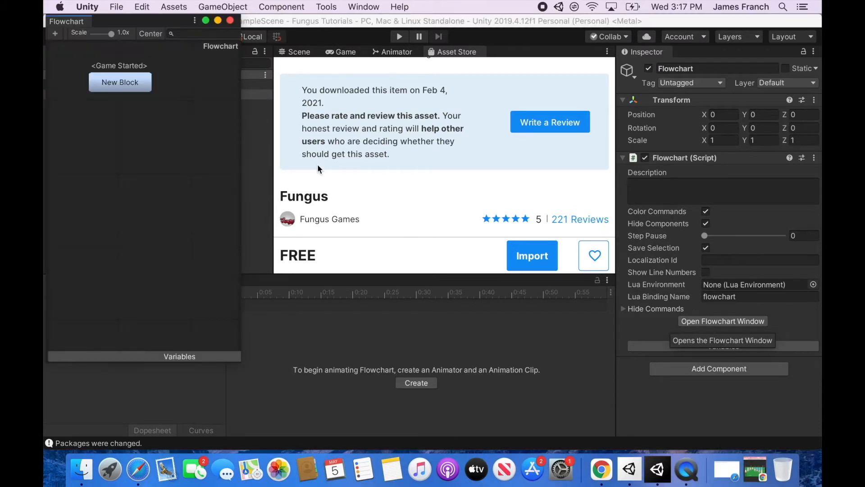
pyautogui.moveTo(66, 21); pyautogui.dragTo(374, 131)
pyautogui.moveTo(288, 129); pyautogui.dragTo(164, 281)
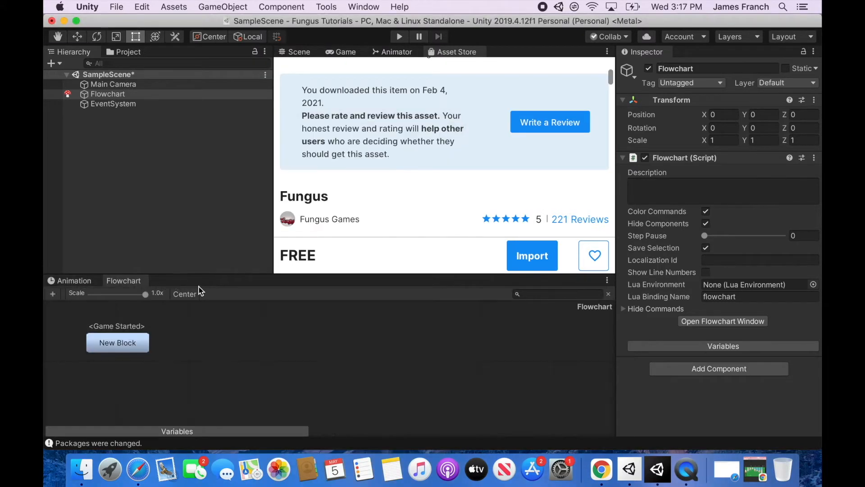
# Check switching between the docked Animation and Flowchart windows, and dock the Project window next to them
pyautogui.click(88, 282)
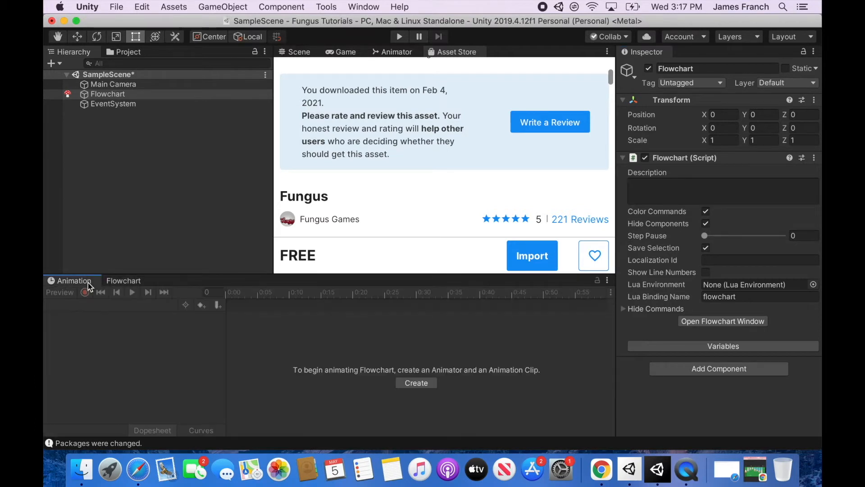
pyautogui.click(118, 282)
pyautogui.click(88, 282)
pyautogui.click(122, 280)
pyautogui.click(92, 282)
pyautogui.click(117, 280)
pyautogui.moveTo(122, 51); pyautogui.dragTo(175, 279)
# Add a second block to the flowchart and place it beside the Game Started block
pyautogui.click(135, 339)
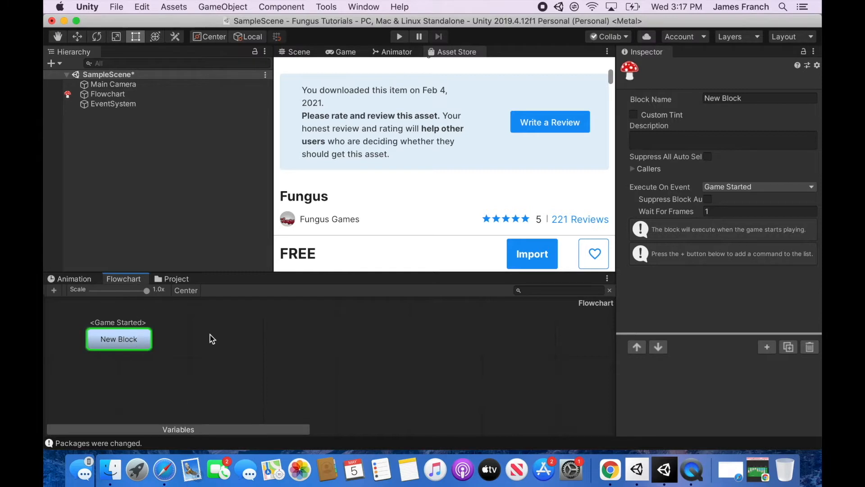
pyautogui.click(54, 291)
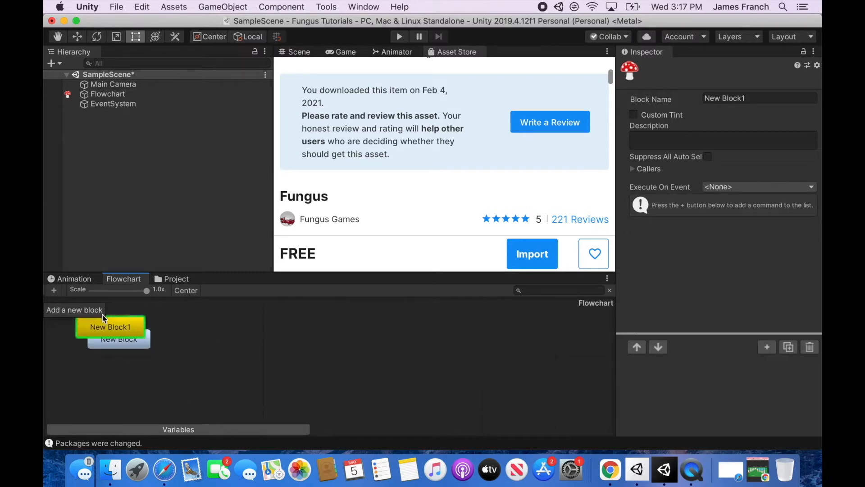
pyautogui.moveTo(106, 324); pyautogui.dragTo(235, 321)
pyautogui.click(136, 338)
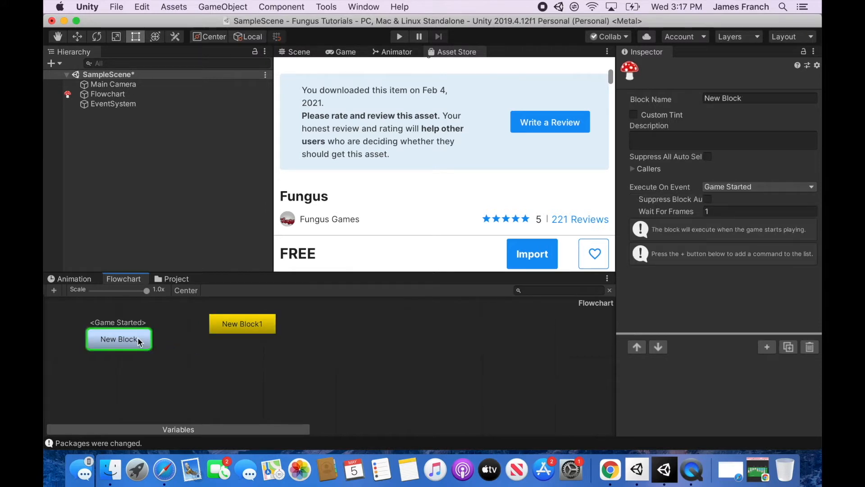
pyautogui.click(766, 347)
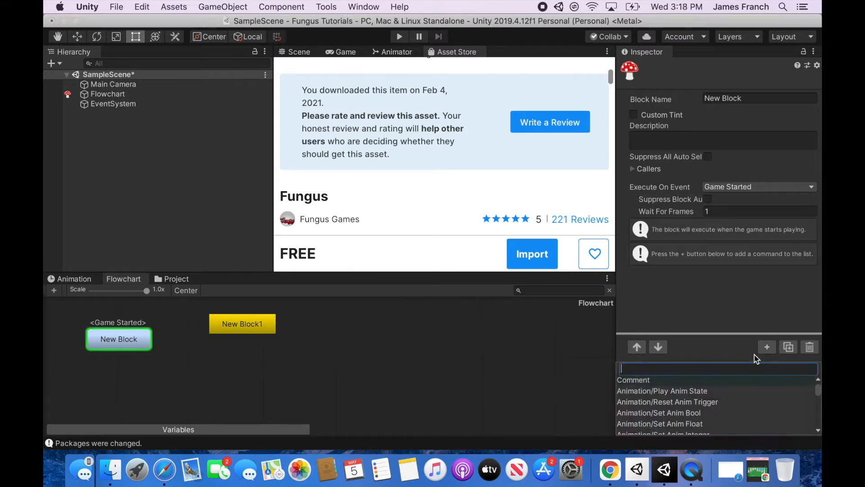
pyautogui.click(707, 285)
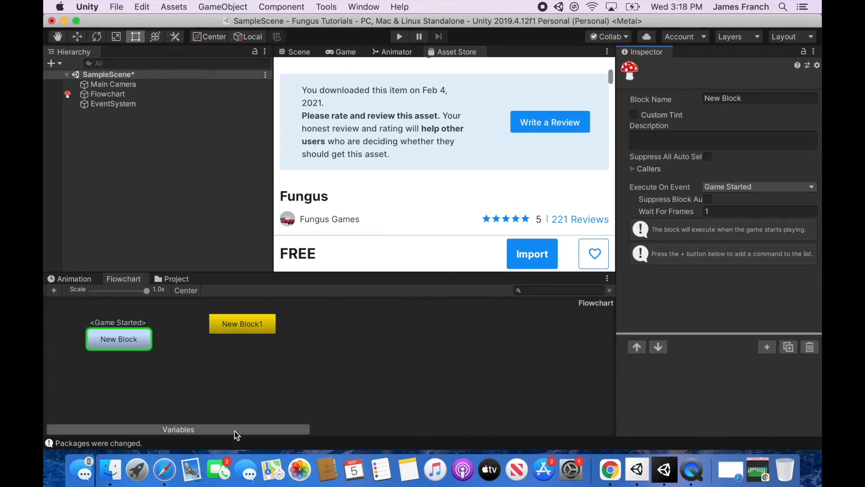
# Delete the second block and move the Game Started block to the middle of the flowchart
pyautogui.click(237, 330)
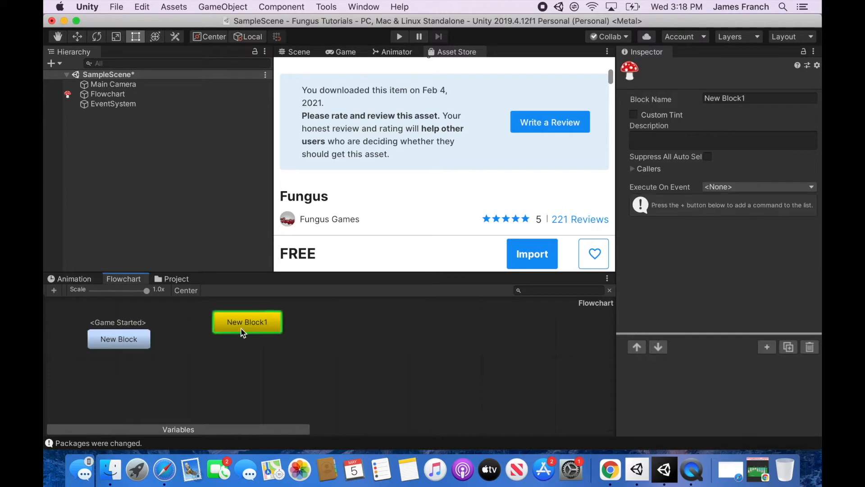
pyautogui.click(147, 338)
pyautogui.moveTo(147, 338); pyautogui.dragTo(158, 342)
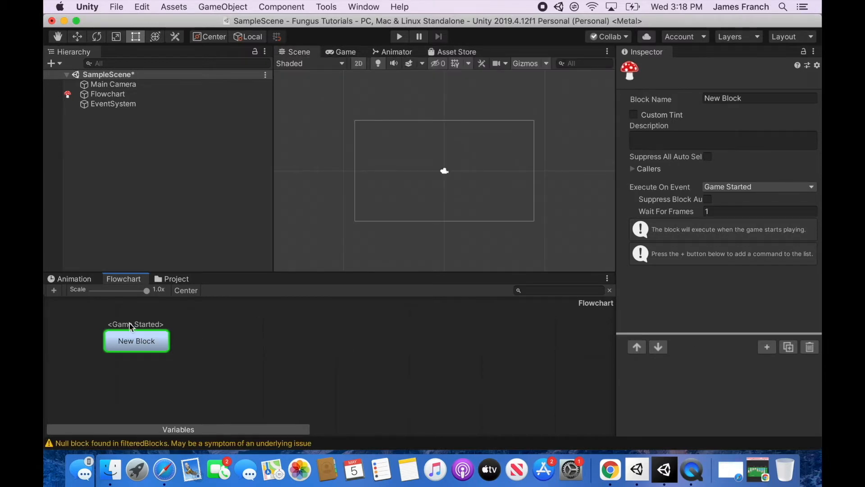
pyautogui.moveTo(133, 341); pyautogui.dragTo(339, 358)
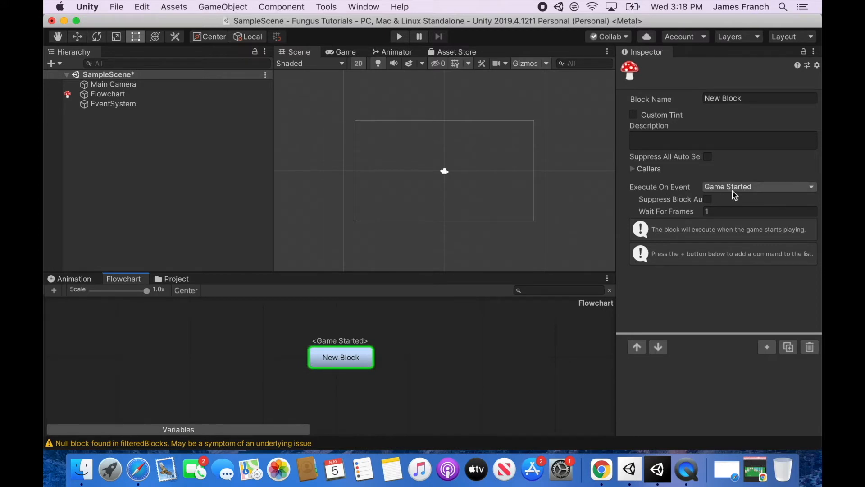
# Browse the available command categories and add a Narrative Say command to the Game Started block
pyautogui.click(767, 347)
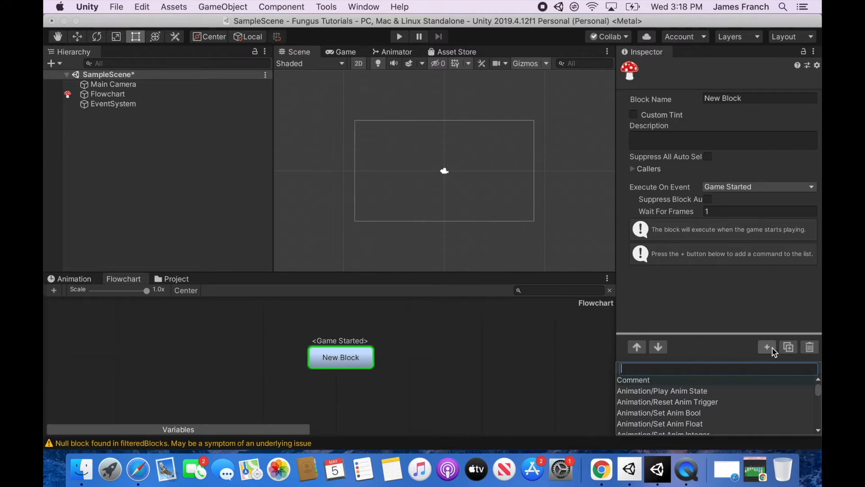
pyautogui.click(770, 348)
pyautogui.click(770, 347)
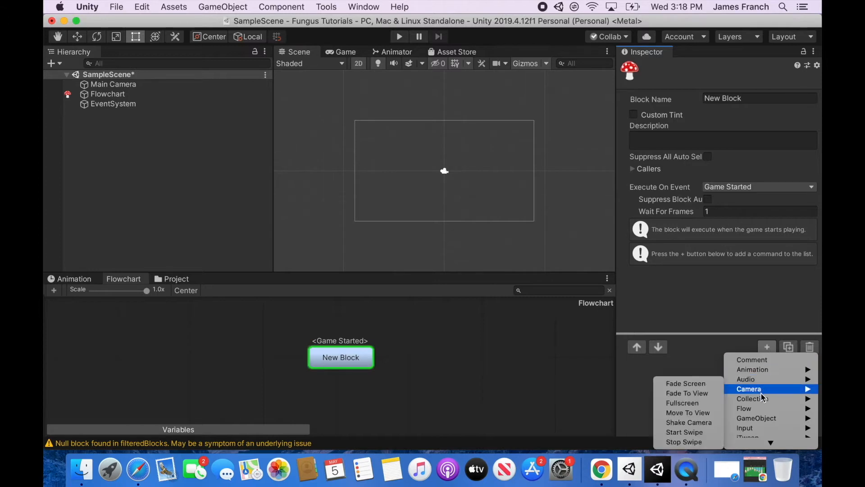
pyautogui.moveTo(763, 401)
pyautogui.click(761, 348)
pyautogui.click(769, 346)
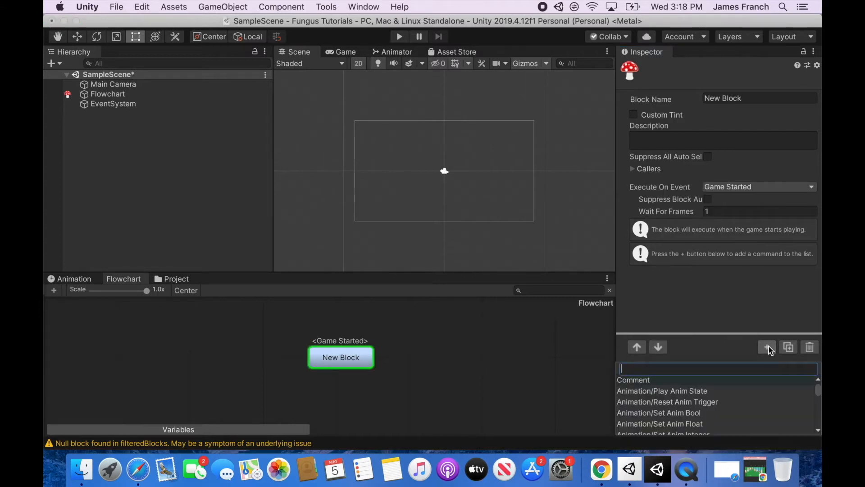
pyautogui.moveTo(820, 395); pyautogui.dragTo(819, 423)
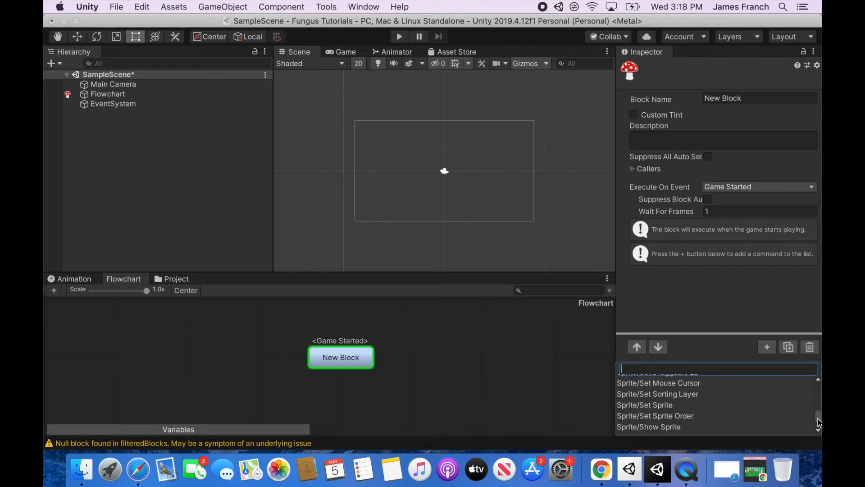
pyautogui.click(773, 350)
pyautogui.moveTo(757, 392)
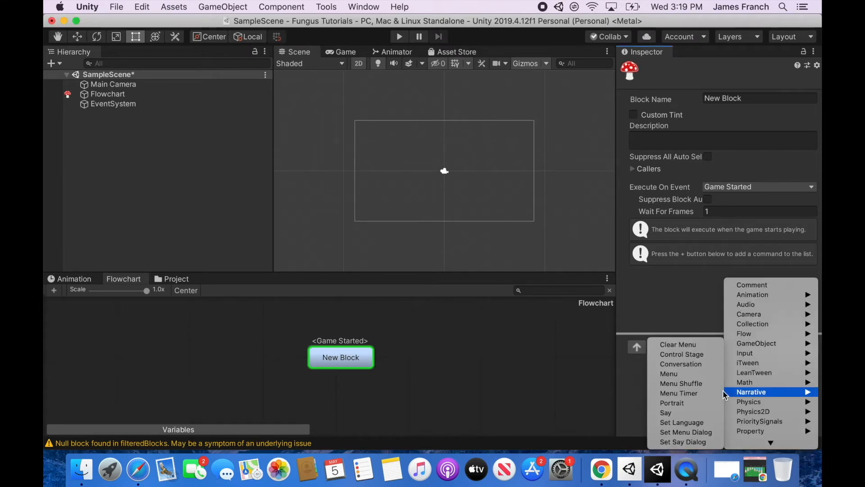
pyautogui.click(667, 414)
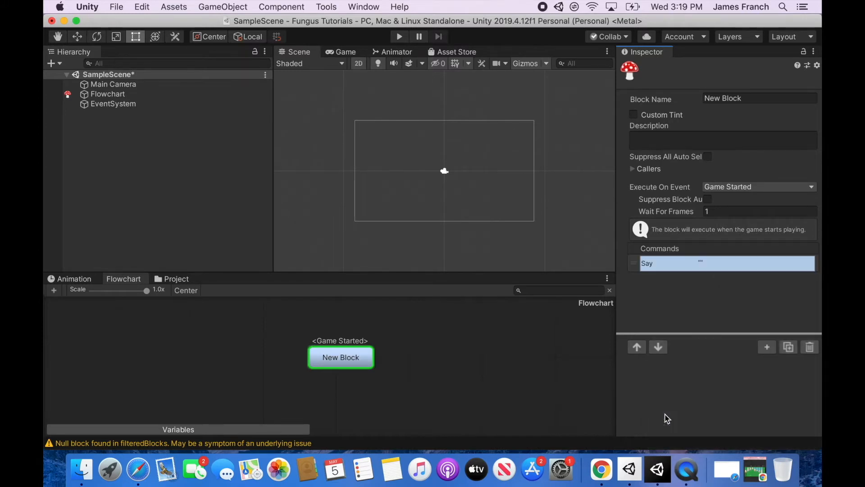
# Set the Say command's story text to "Hello World"
pyautogui.click(681, 269)
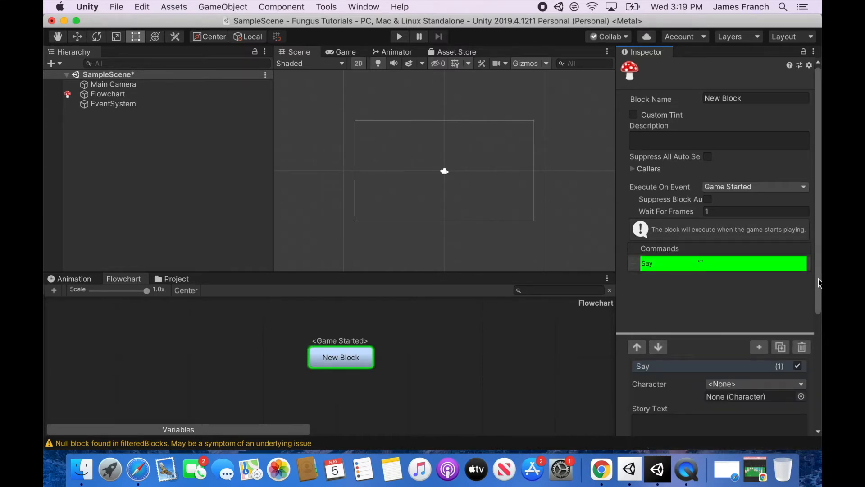
pyautogui.scroll(-5, 819, 283)
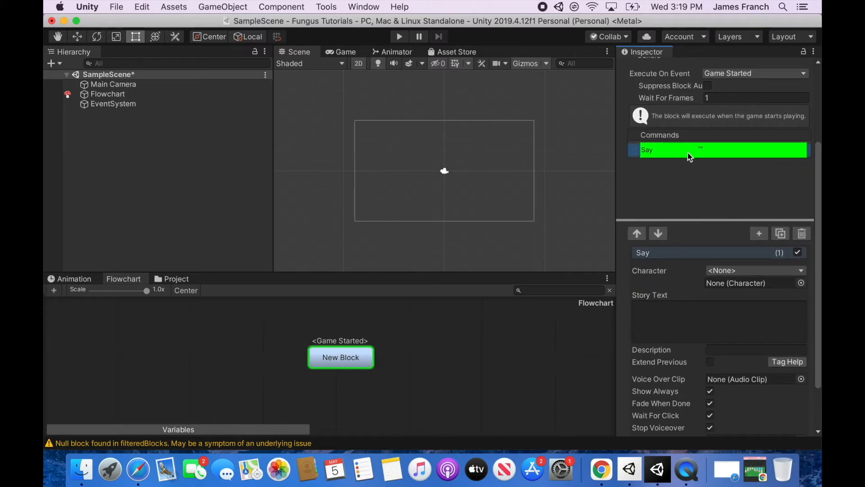
pyautogui.click(659, 307)
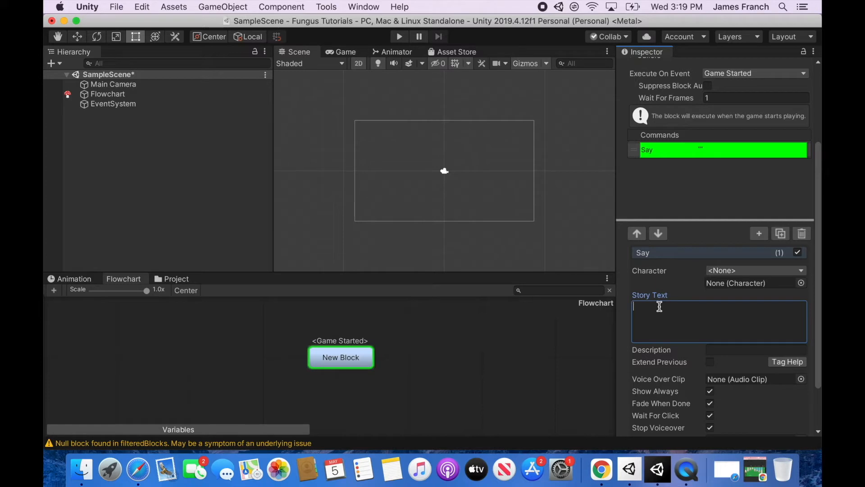
pyautogui.write('Hello World')
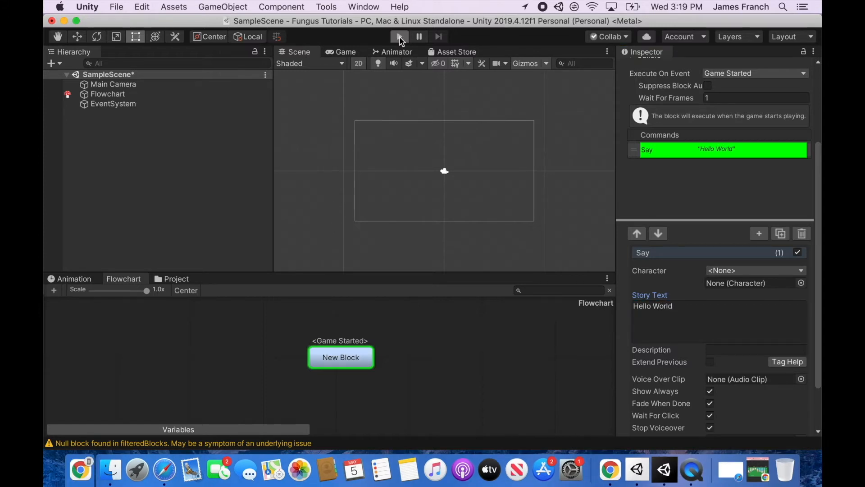
# Play the scene to test the Say command, advance past its dialogue, and stop playback
pyautogui.click(399, 36)
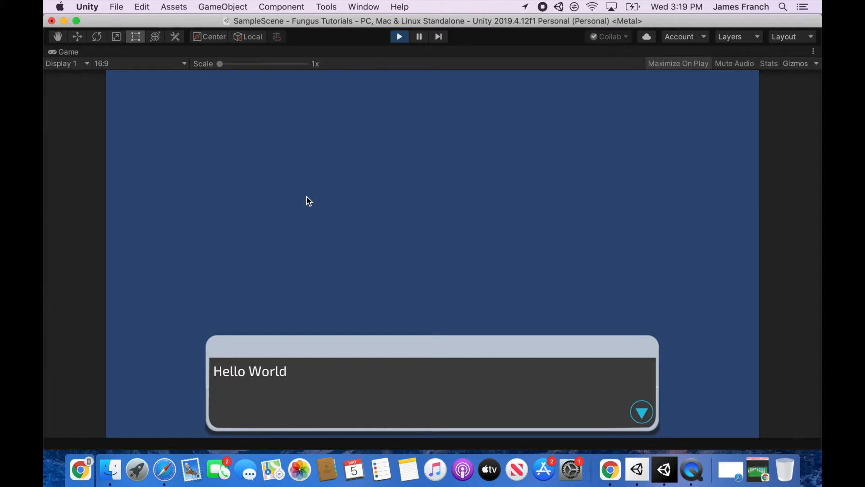
pyautogui.click(612, 220)
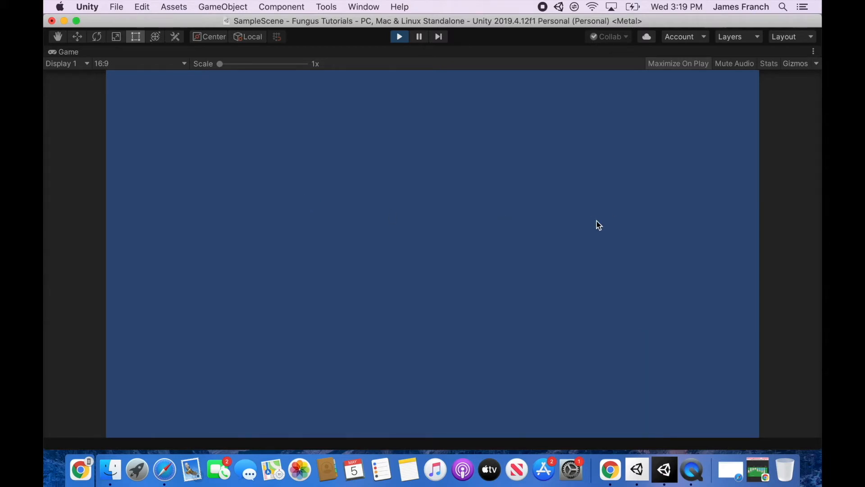
pyautogui.click(399, 36)
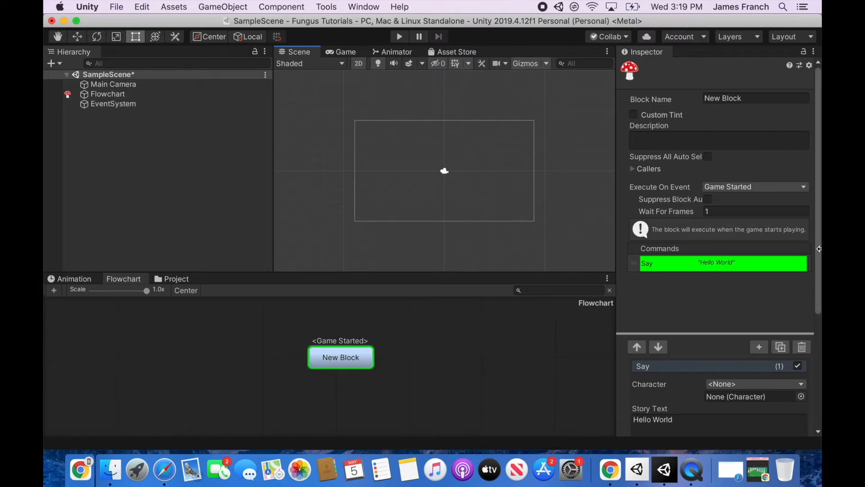
# Duplicate the "Hello World" Say command and set the second command's story text to "I am here!"
pyautogui.scroll(-6, 819, 254)
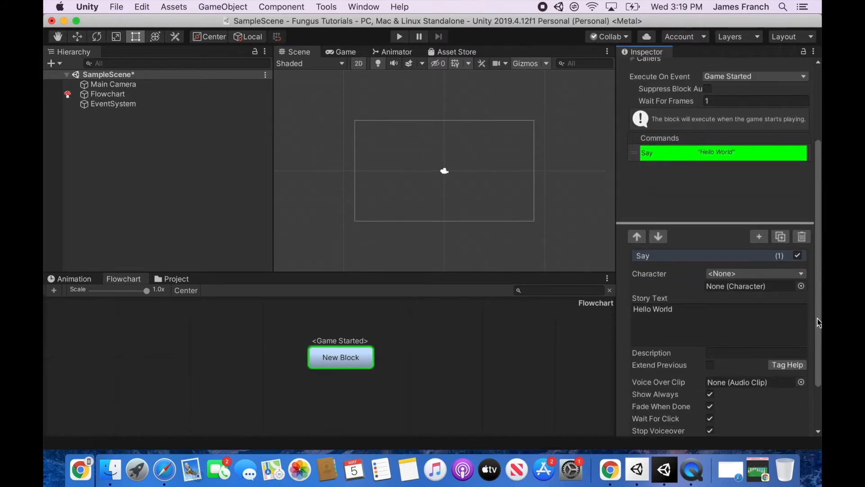
pyautogui.scroll(5, 819, 257)
pyautogui.click(697, 256)
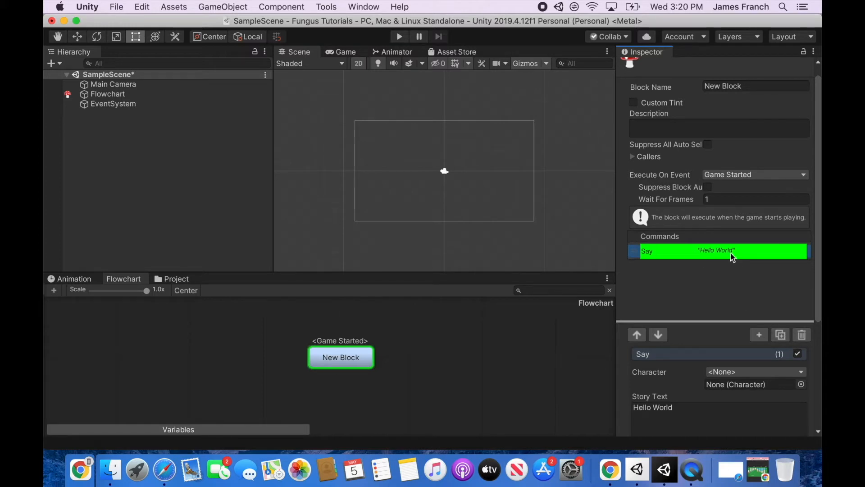
pyautogui.click(782, 336)
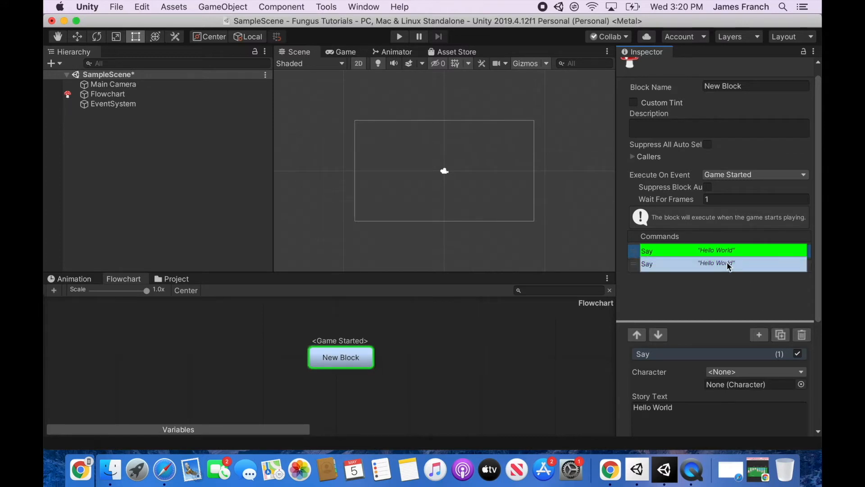
pyautogui.moveTo(683, 410); pyautogui.dragTo(627, 408)
pyautogui.write('I am ')
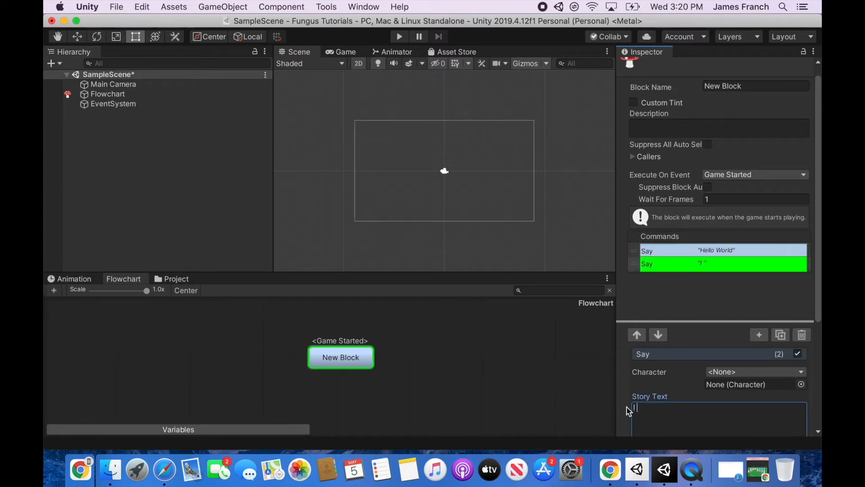
pyautogui.write('here!')
# Create a Fungus Say Dialog in the scene, expand it in the hierarchy and frame it in the Scene view
pyautogui.click(325, 6)
pyautogui.moveTo(344, 25)
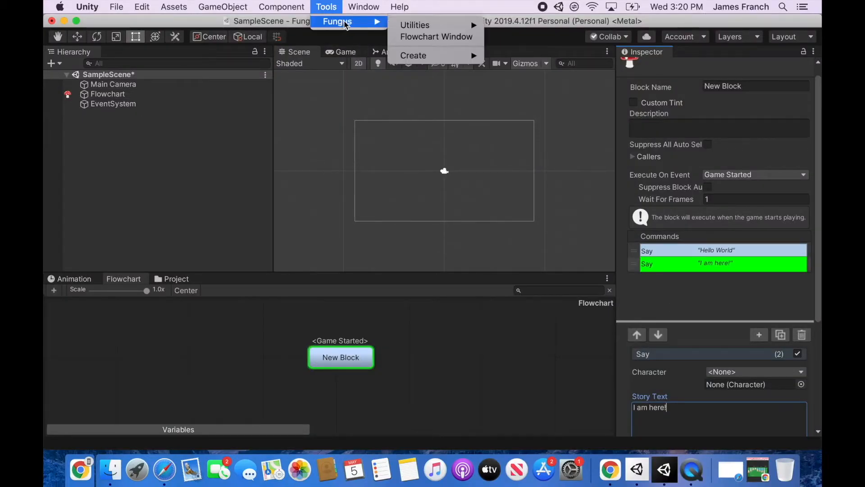
pyautogui.moveTo(437, 56)
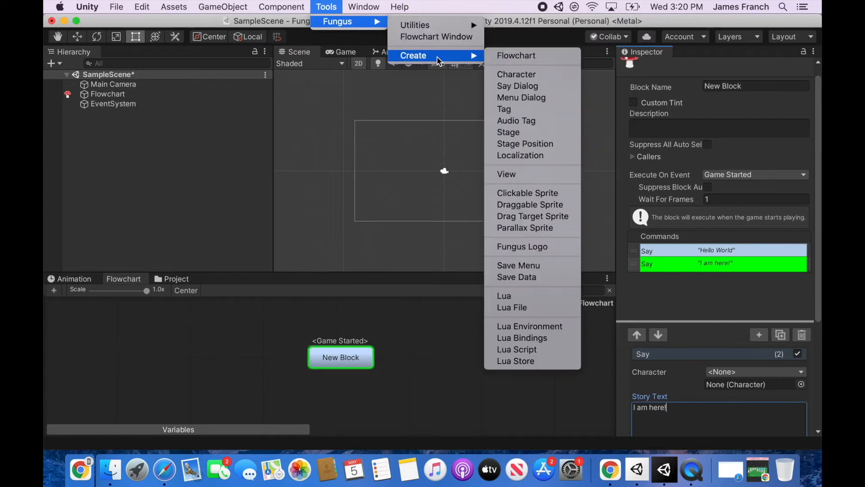
pyautogui.click(532, 88)
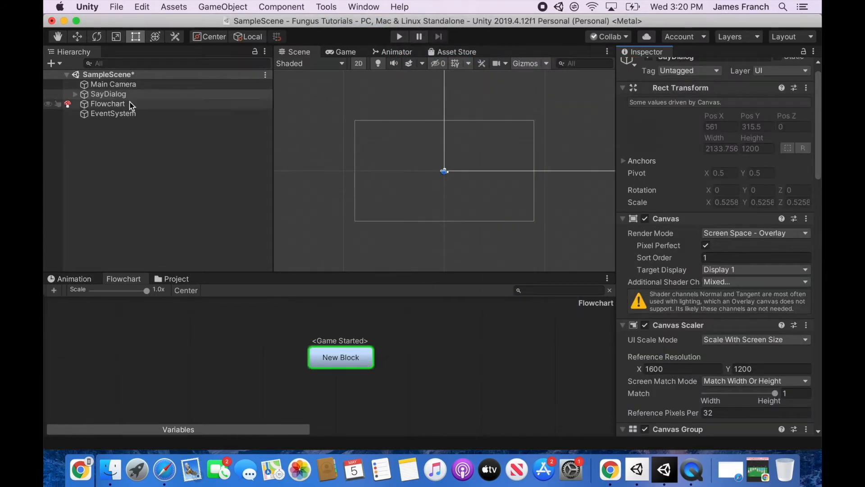
pyautogui.click(75, 94)
pyautogui.click(108, 96)
pyautogui.doubleClick(108, 95)
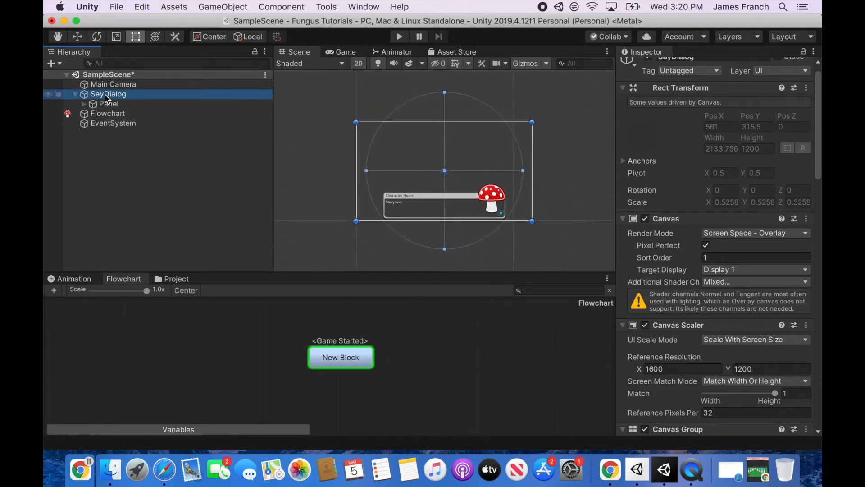
pyautogui.scroll(1, 455, 205)
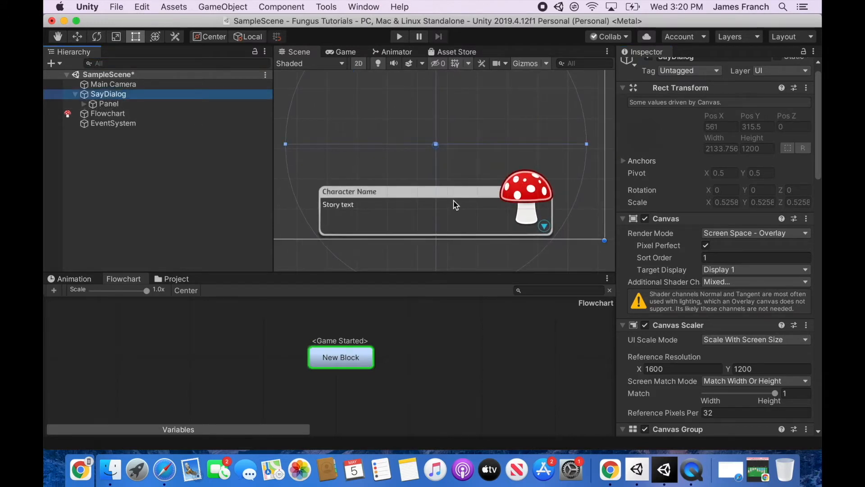
# Expand the SayDialog's Panel and StoryText children and inspect the Continue and NameText elements
pyautogui.click(84, 104)
pyautogui.moveTo(819, 135); pyautogui.dragTo(819, 178)
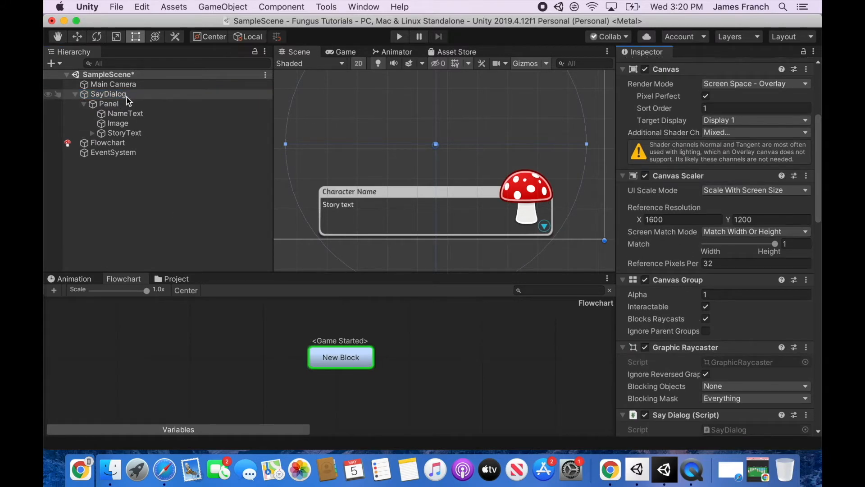
pyautogui.click(80, 95)
pyautogui.click(75, 95)
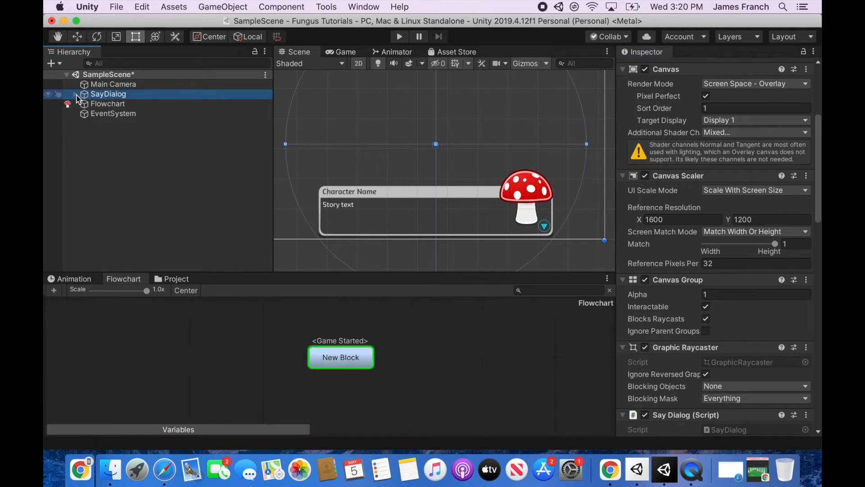
pyautogui.click(74, 95)
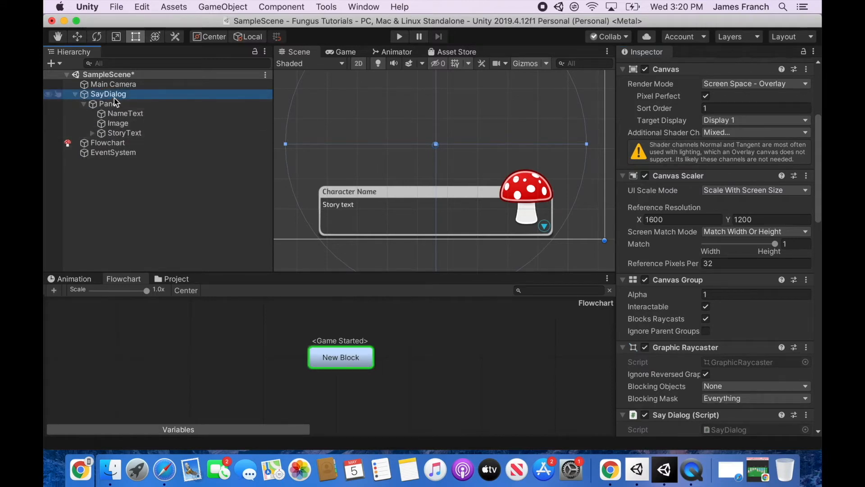
pyautogui.click(92, 133)
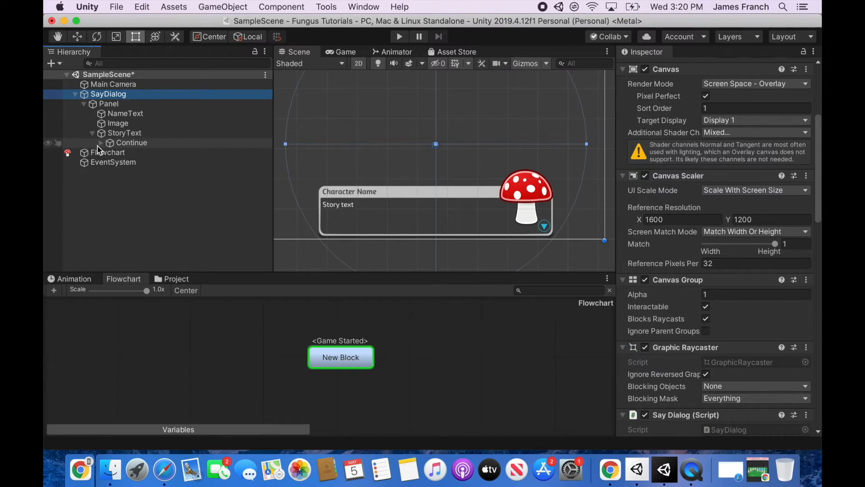
pyautogui.click(100, 144)
pyautogui.click(131, 145)
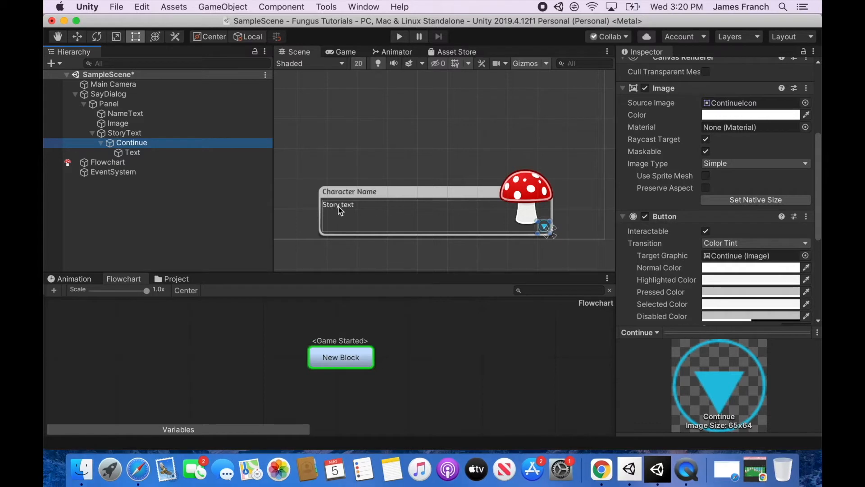
pyautogui.click(366, 193)
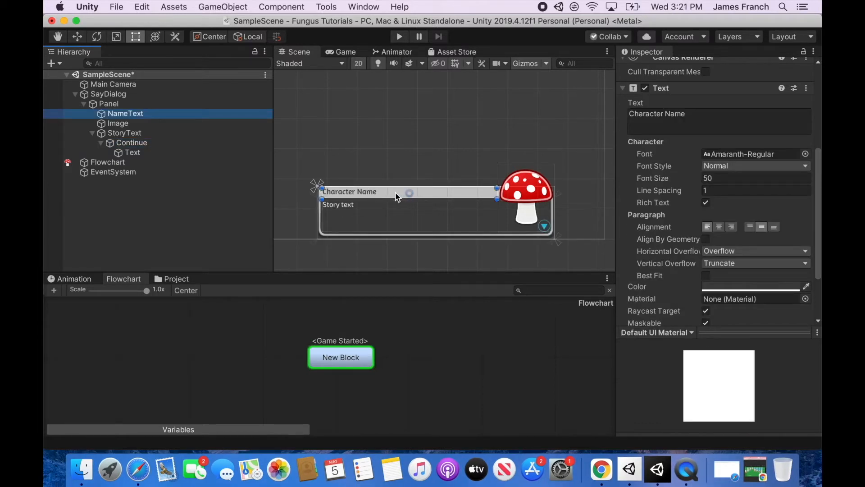
pyautogui.click(330, 8)
pyautogui.moveTo(345, 22)
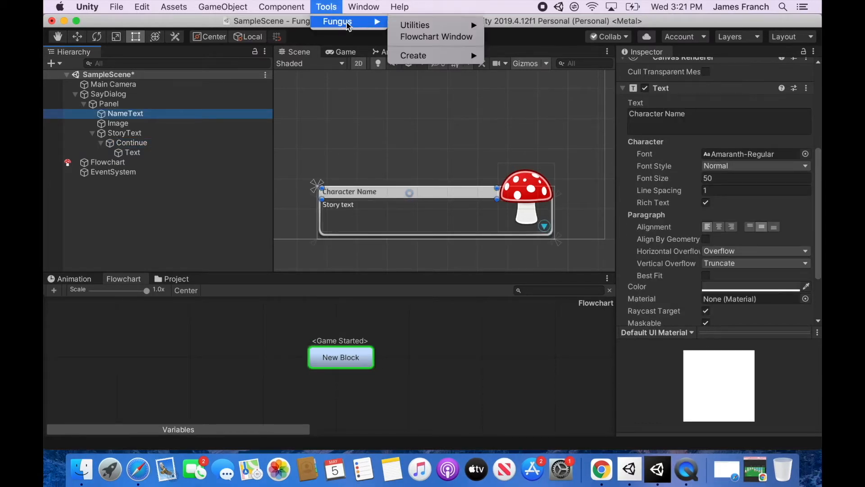
pyautogui.moveTo(440, 56)
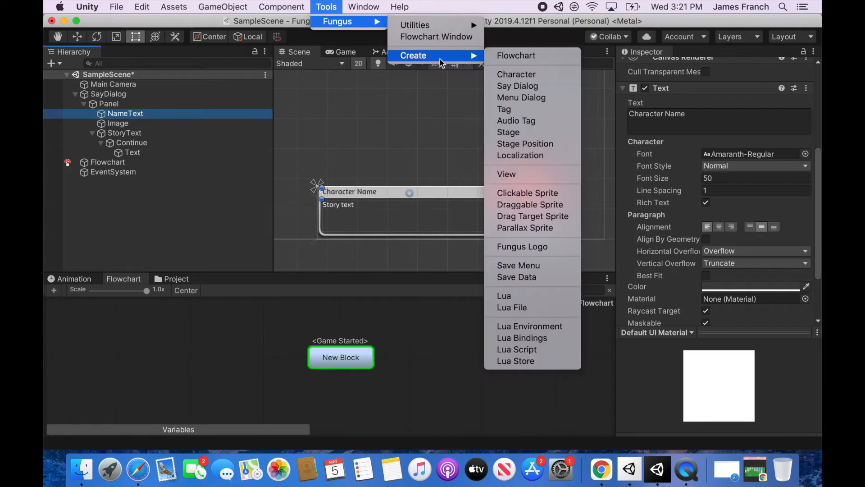
pyautogui.click(517, 75)
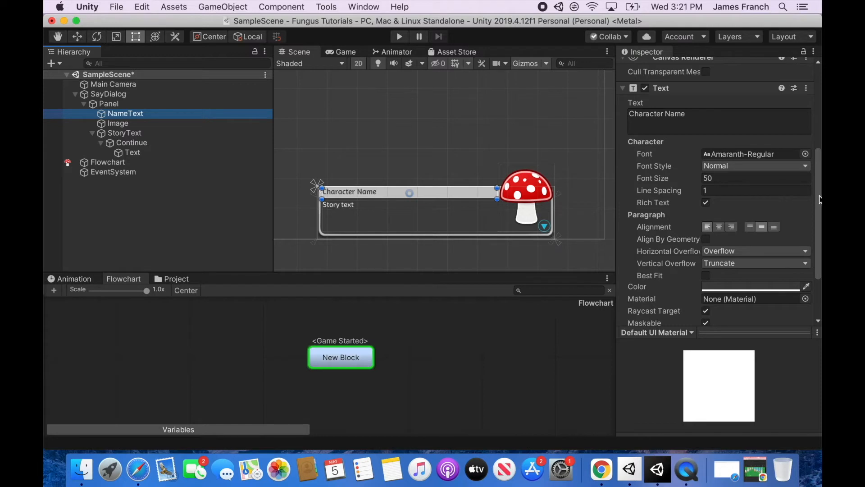
# Examine the SayDialog object's components from the Canvas settings down to Dialog Input and Audio Source
pyautogui.scroll(5, 659, 147)
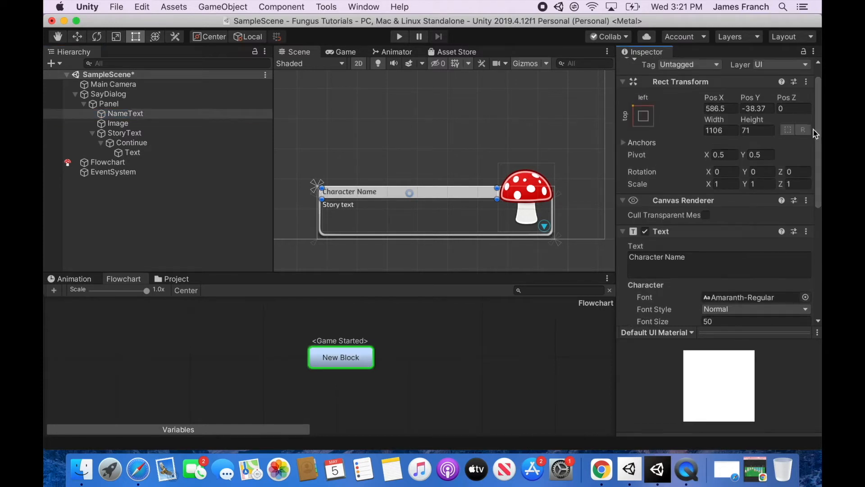
pyautogui.click(129, 98)
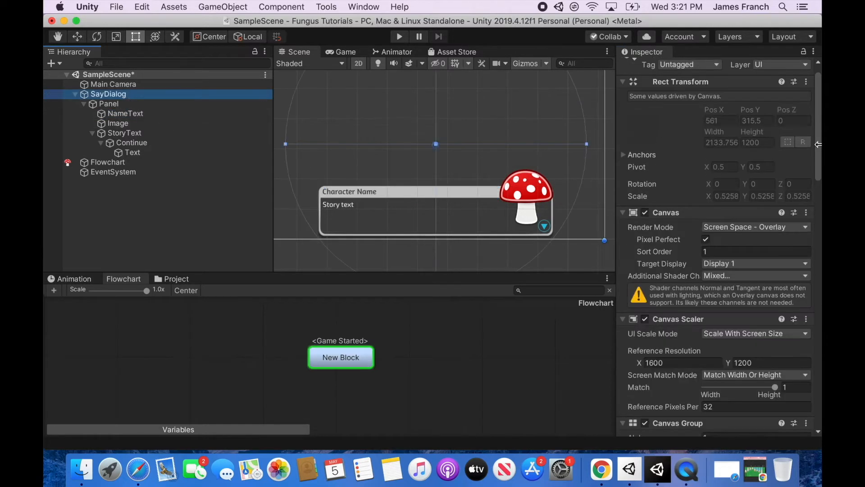
pyautogui.moveTo(820, 146); pyautogui.dragTo(820, 177)
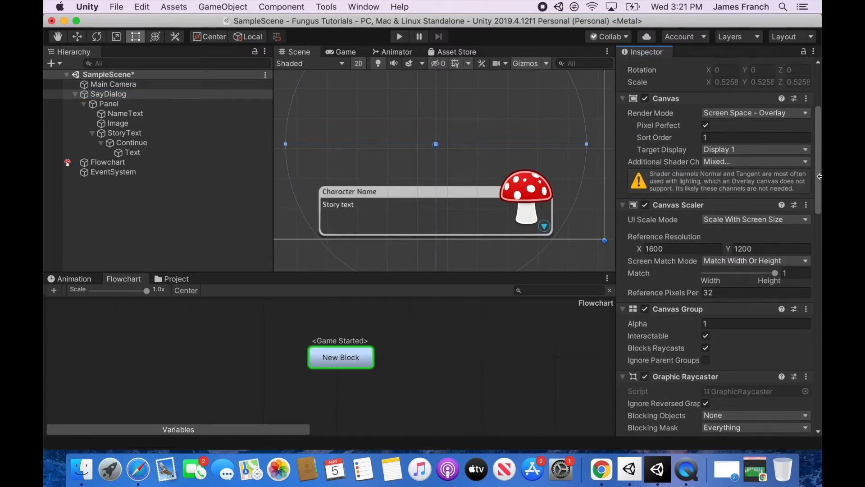
pyautogui.scroll(-15, 807, 238)
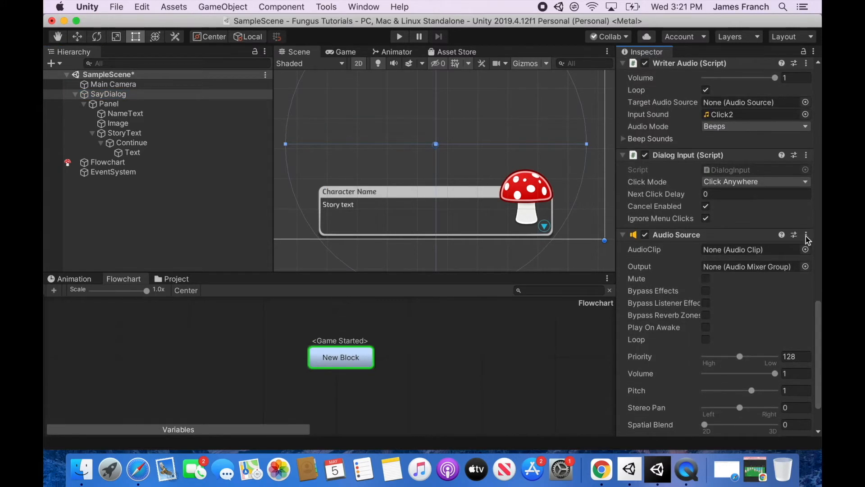
# Set the Dialog Input click mode to Click On Dialog and play the scene to test advancing the text from the dialog box
pyautogui.click(786, 183)
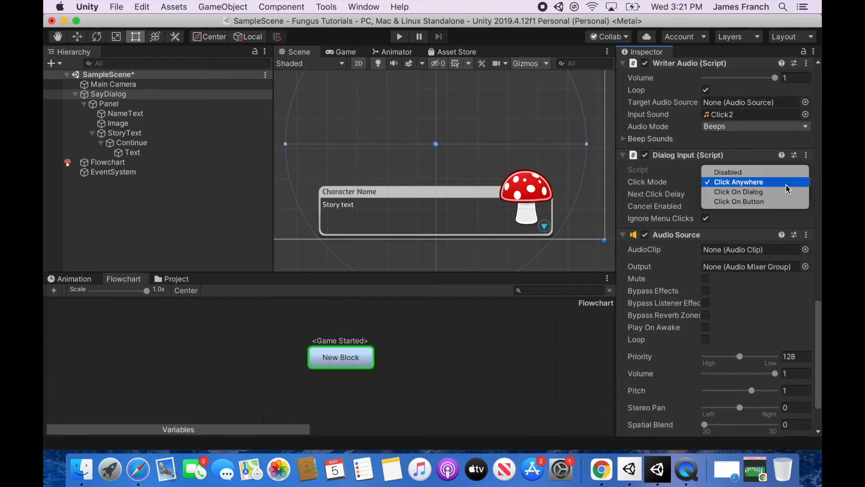
pyautogui.click(673, 188)
pyautogui.click(734, 184)
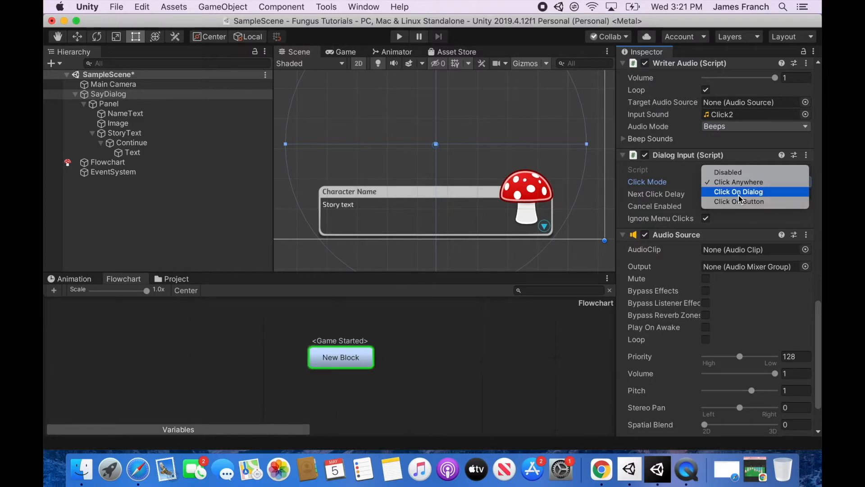
pyautogui.click(739, 192)
pyautogui.click(400, 37)
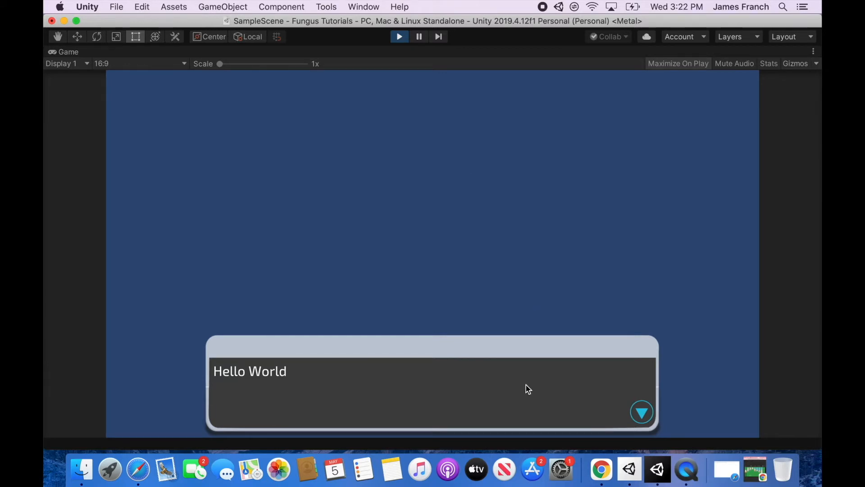
pyautogui.click(338, 372)
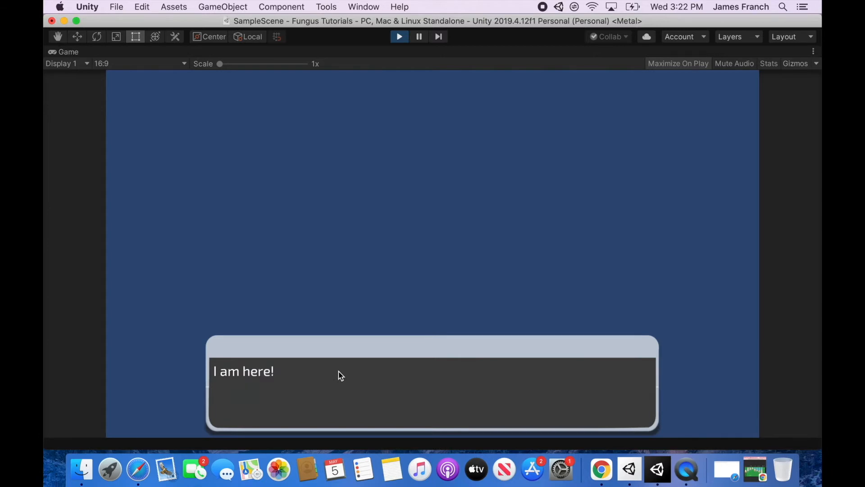
pyautogui.click(399, 37)
# Set the Dialog Input click mode to Click On Button and play the scene, advancing both lines with the continue arrow
pyautogui.moveTo(820, 118); pyautogui.dragTo(819, 328)
pyautogui.click(788, 204)
pyautogui.click(767, 214)
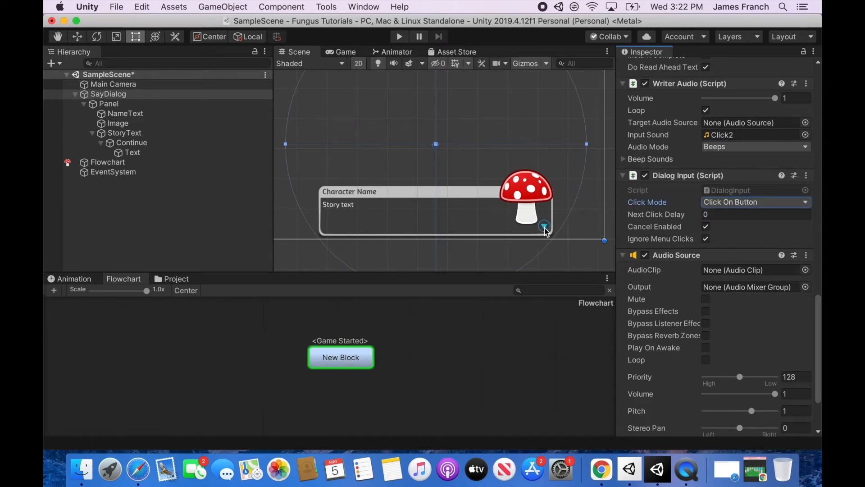
pyautogui.press('super+p')
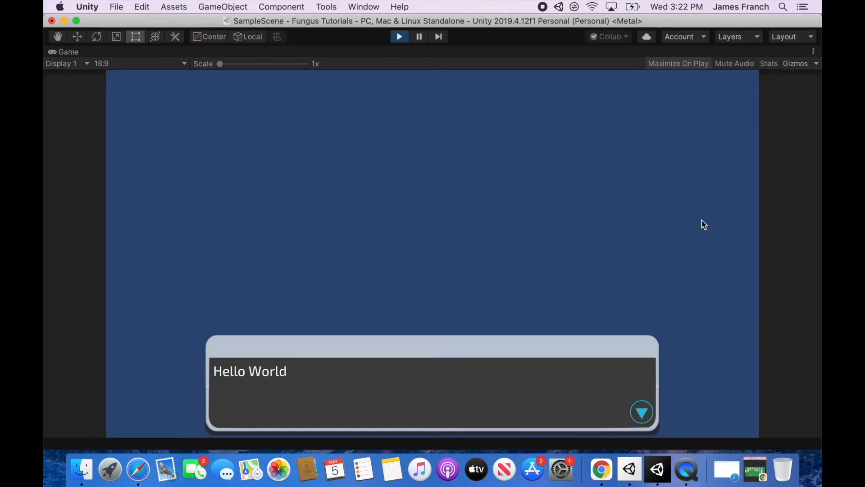
pyautogui.click(642, 412)
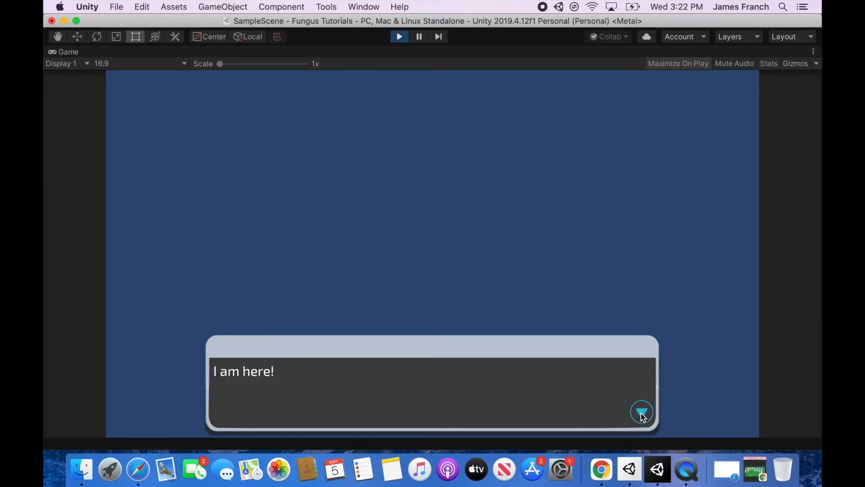
pyautogui.click(645, 415)
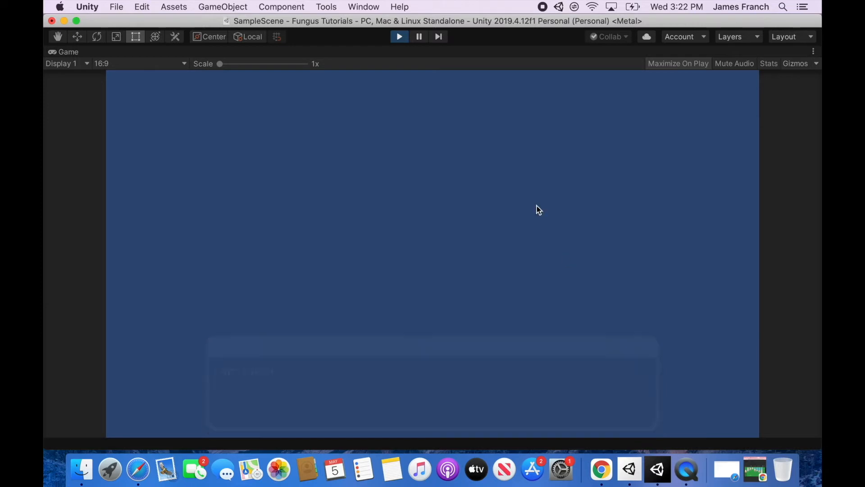
pyautogui.click(399, 38)
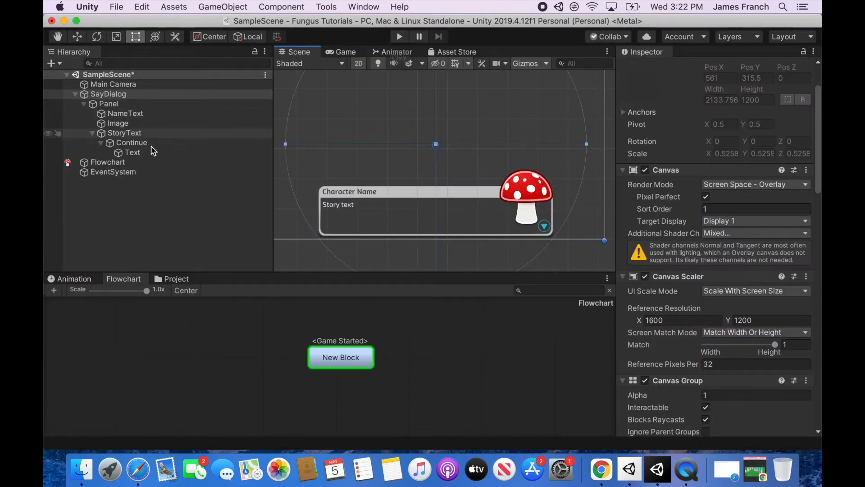
# Widen the Text element under Continue toward the left and enter "click to continue" as its text
pyautogui.click(135, 153)
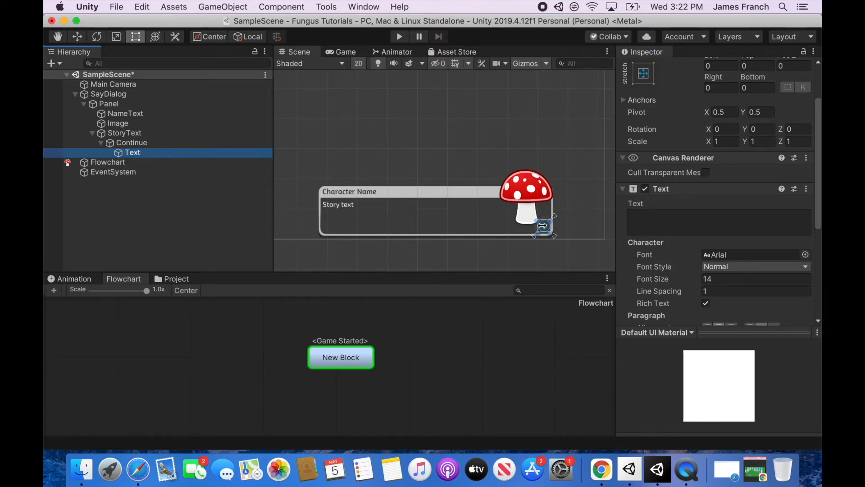
pyautogui.moveTo(538, 227); pyautogui.dragTo(483, 227)
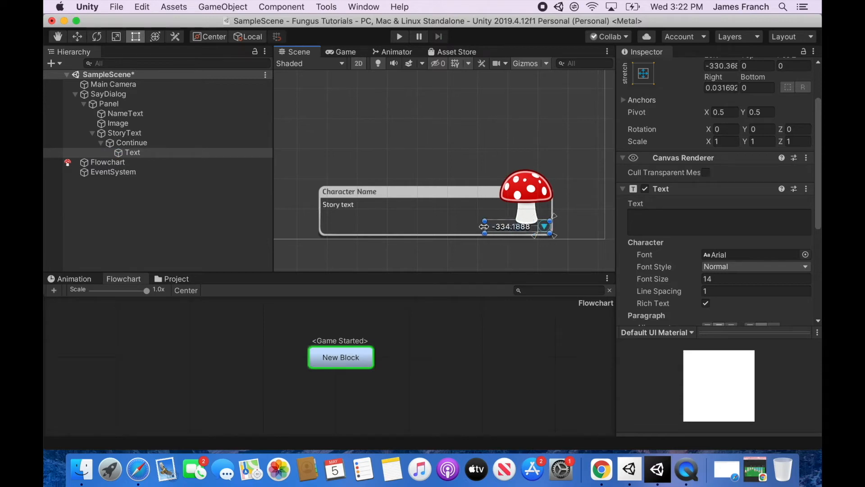
pyautogui.click(672, 222)
pyautogui.write('click to continue')
# Set the "click to continue" text's font size to 20 and its color to white (FFFFFF)
pyautogui.scroll(-3, 685, 217)
pyautogui.click(721, 213)
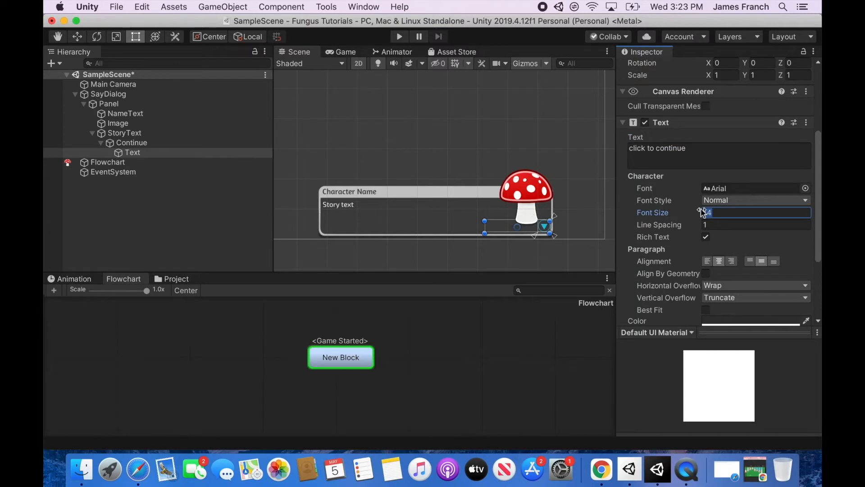
pyautogui.write('20')
pyautogui.scroll(-4, 778, 239)
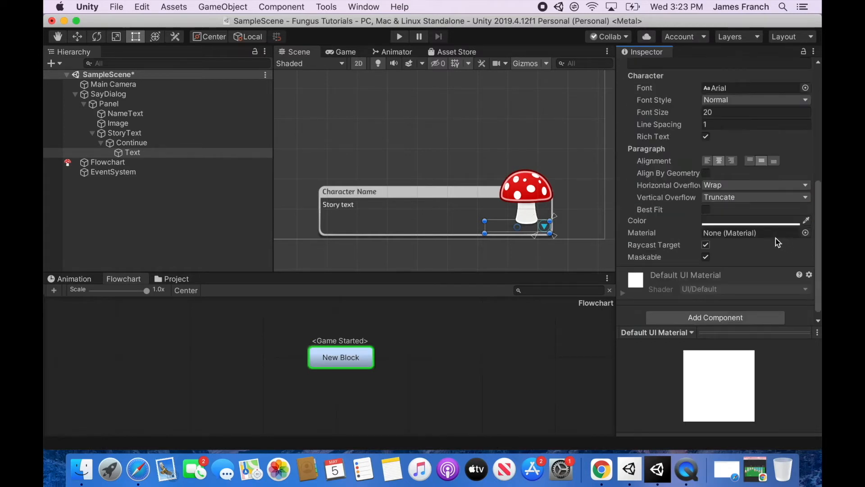
pyautogui.click(769, 220)
pyautogui.moveTo(83, 142); pyautogui.dragTo(80, 69)
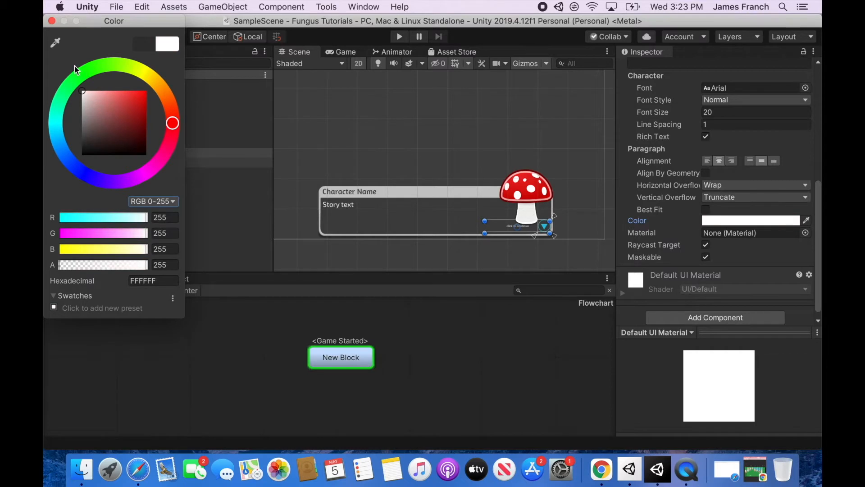
pyautogui.click(813, 211)
# Extend the "click to continue" text box to a Left offset of about -392 and set its font size to 40
pyautogui.moveTo(819, 211); pyautogui.dragTo(802, 175)
pyautogui.moveTo(488, 228); pyautogui.dragTo(493, 228)
pyautogui.click(714, 192)
pyautogui.write('40')
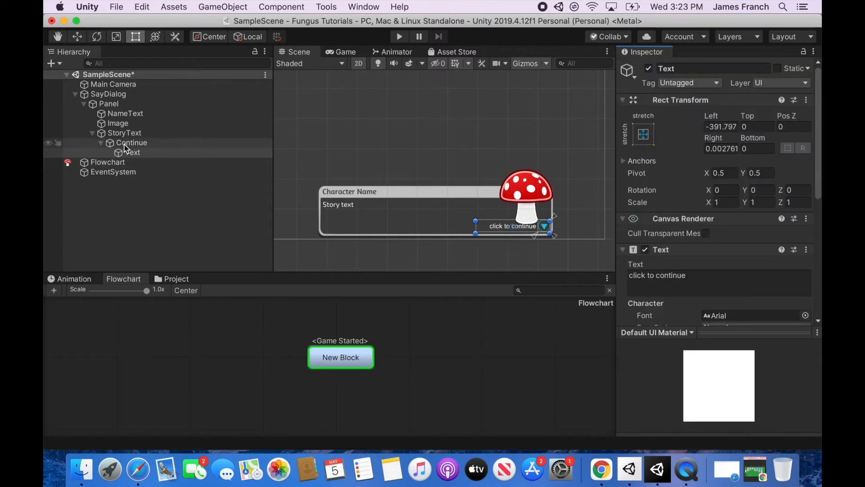
# Set the Continue button's Highlighted Color to magenta and its Color Multiplier to 5
pyautogui.click(122, 143)
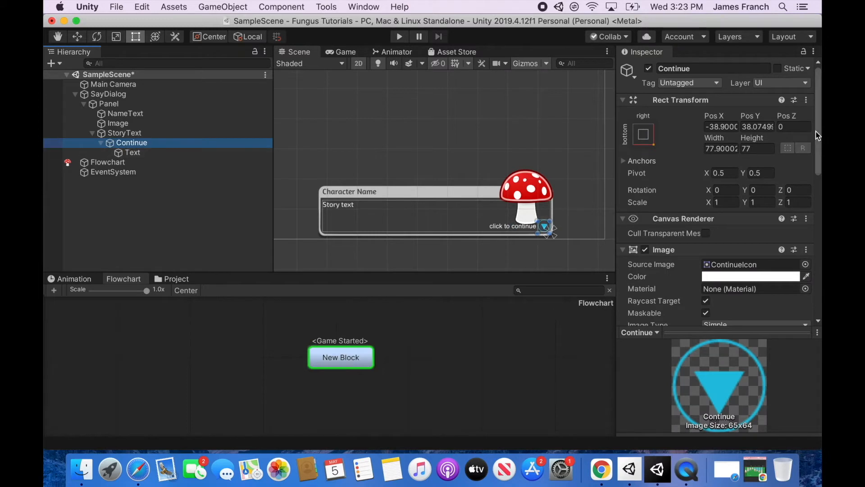
pyautogui.scroll(-10, 820, 126)
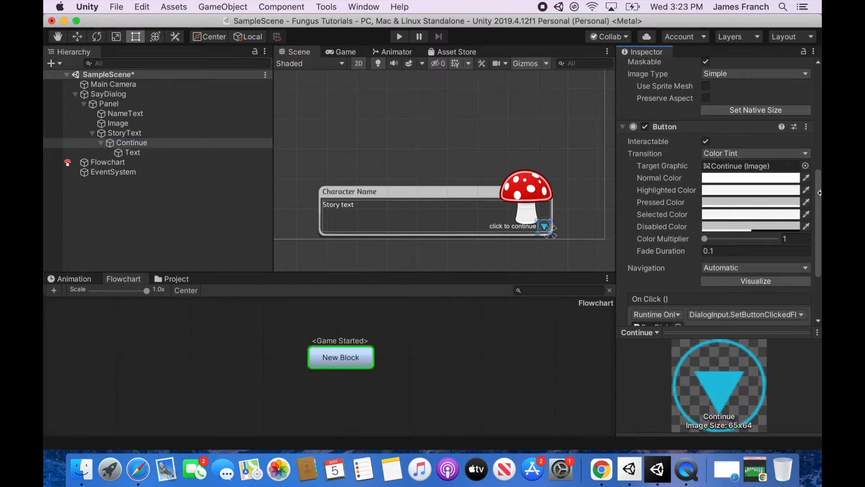
pyautogui.click(147, 143)
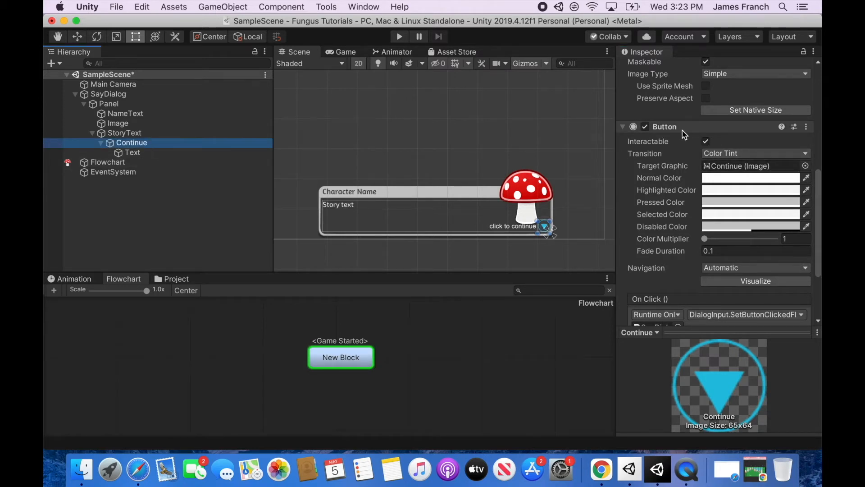
pyautogui.click(740, 190)
pyautogui.moveTo(176, 125); pyautogui.dragTo(150, 186)
pyautogui.moveTo(85, 93); pyautogui.dragTo(169, 92)
pyautogui.moveTo(706, 240); pyautogui.dragTo(772, 232)
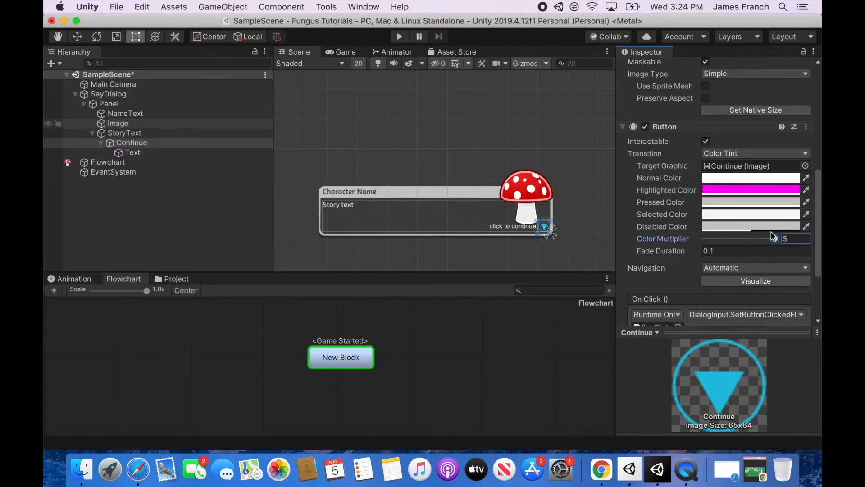
# Darken the Continue button's Pressed Color to a near-black shade
pyautogui.click(744, 202)
pyautogui.moveTo(86, 105); pyautogui.dragTo(83, 161)
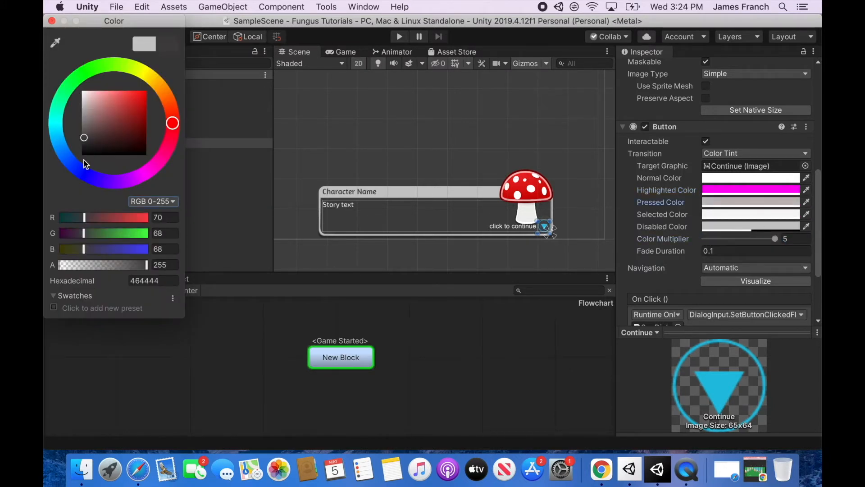
pyautogui.click(51, 20)
# Replace the SayDialog Panel's source image with the GreyButton sprite
pyautogui.scroll(10, 820, 116)
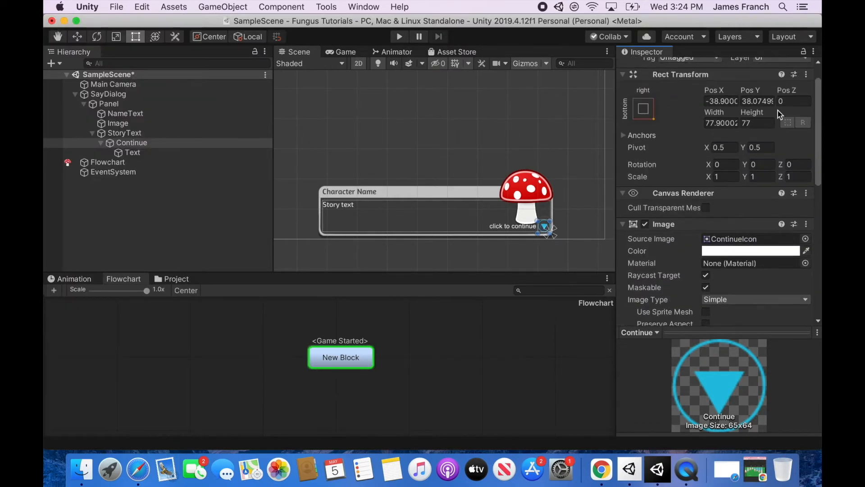
pyautogui.click(115, 105)
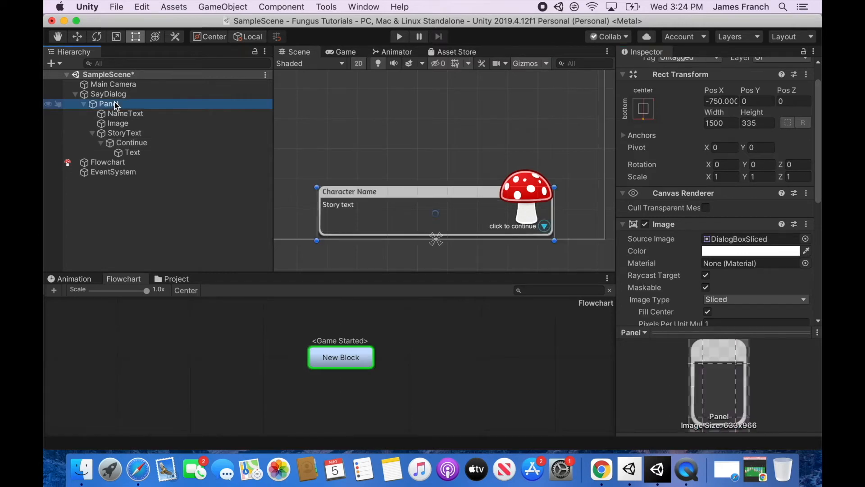
pyautogui.click(783, 243)
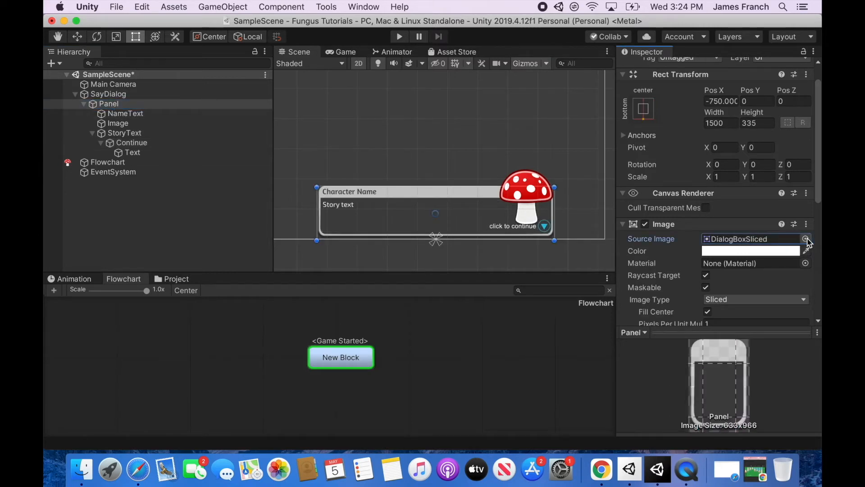
pyautogui.click(806, 239)
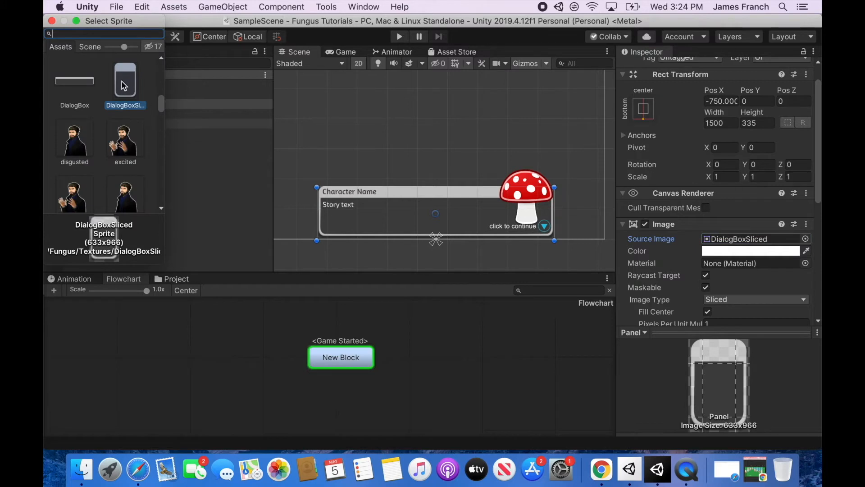
pyautogui.press('Left')
pyautogui.moveTo(160, 101); pyautogui.dragTo(160, 116)
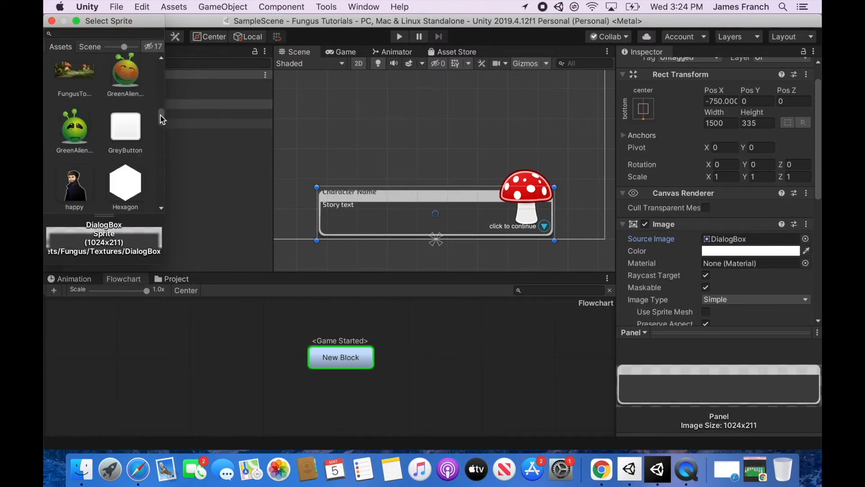
pyautogui.click(125, 127)
# Set the Panel image's color to semi-transparent black (000000) with an alpha of 85
pyautogui.click(744, 251)
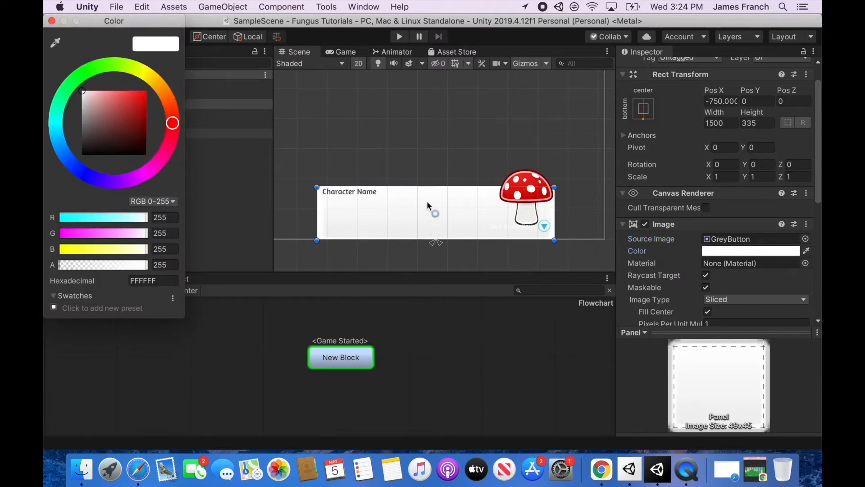
pyautogui.click(83, 97)
pyautogui.moveTo(90, 124); pyautogui.dragTo(85, 169)
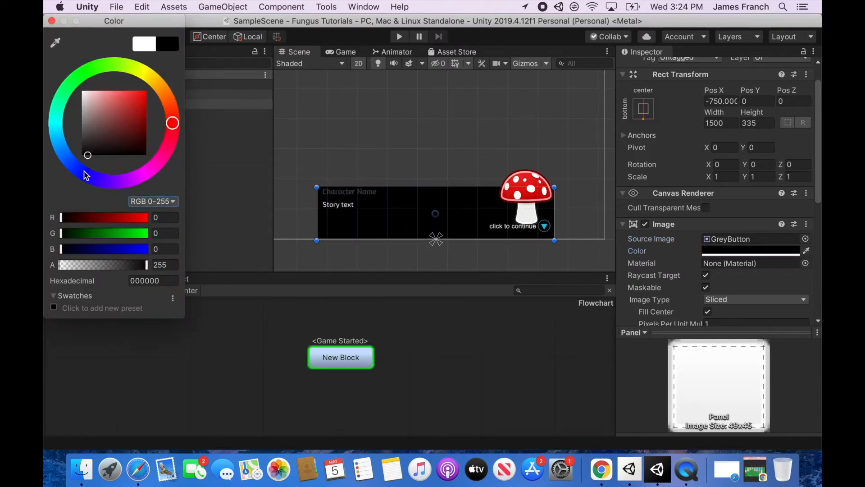
pyautogui.moveTo(146, 268); pyautogui.dragTo(88, 266)
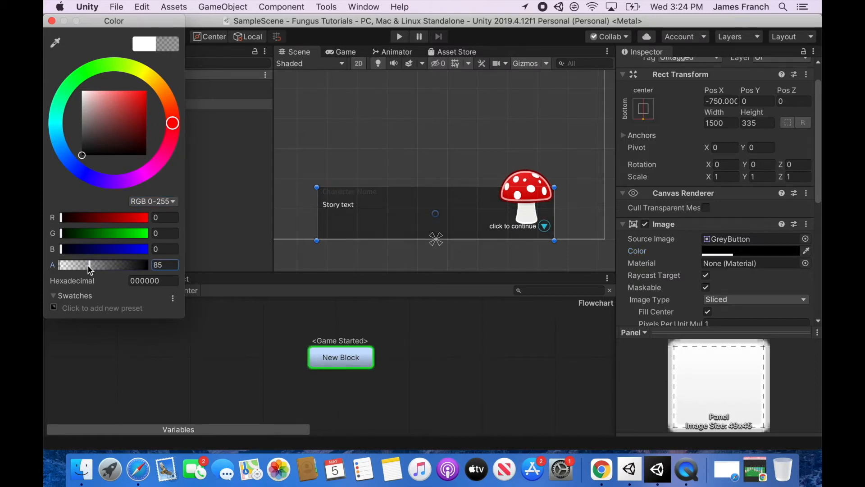
pyautogui.click(52, 20)
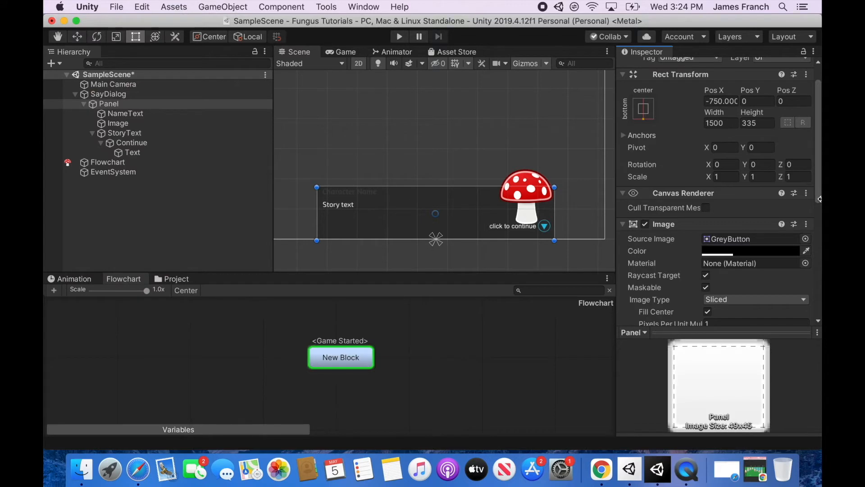
# Set the Panel's Image Type to Simple and disable Preserve Aspect
pyautogui.moveTo(819, 194); pyautogui.dragTo(818, 227)
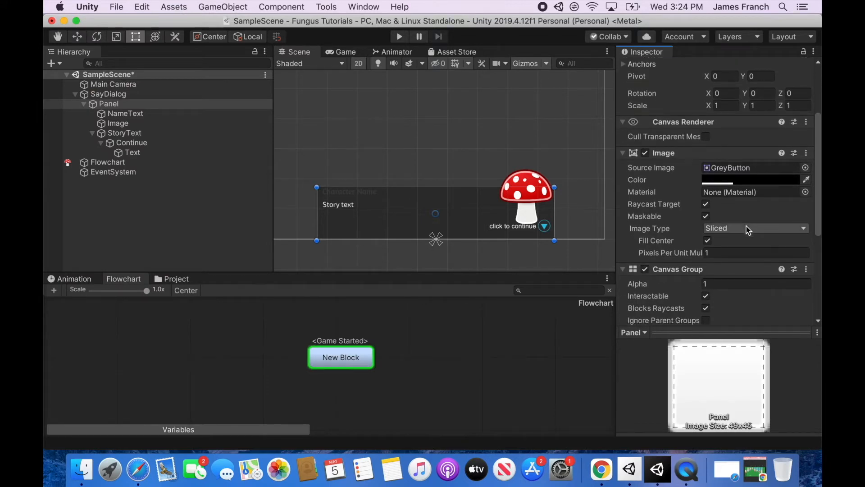
pyautogui.click(746, 231)
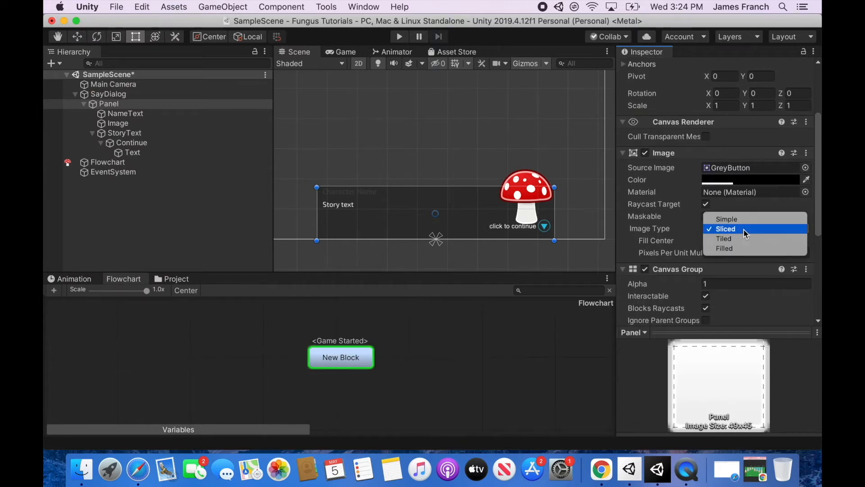
pyautogui.click(723, 219)
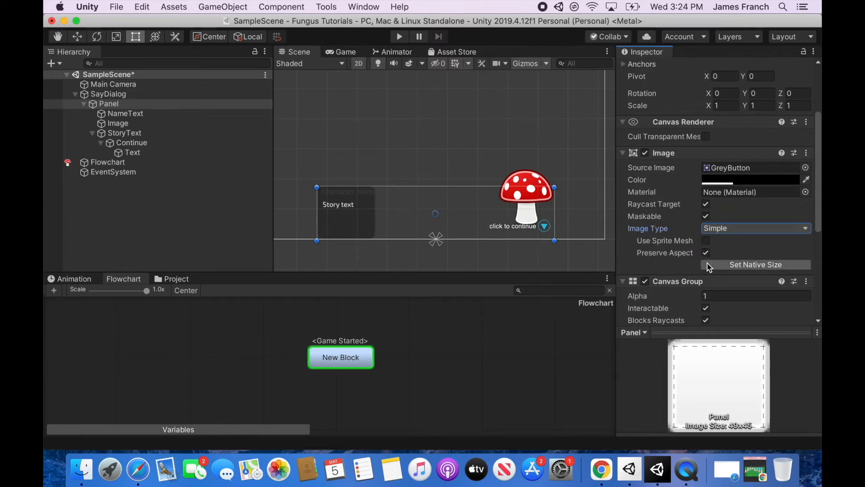
pyautogui.click(706, 254)
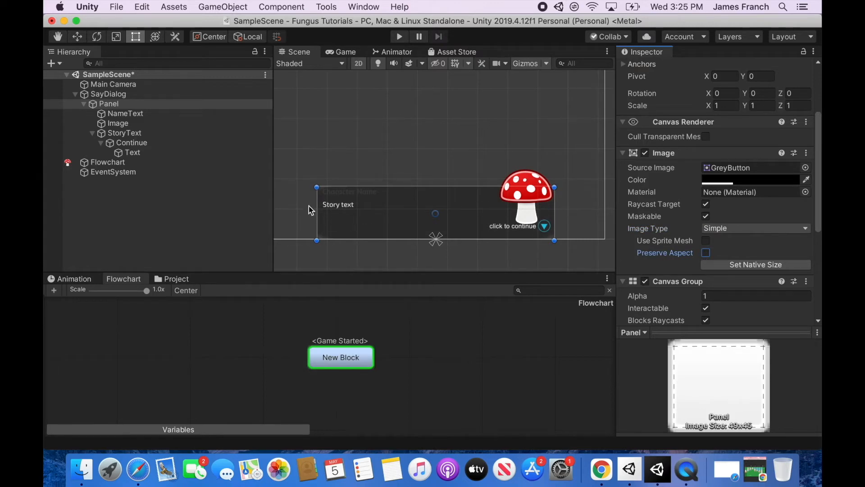
# Widen the Panel on both sides and move it slightly up from the bottom edge of the canvas
pyautogui.moveTo(316, 226); pyautogui.dragTo(282, 213)
pyautogui.moveTo(394, 215); pyautogui.dragTo(432, 206)
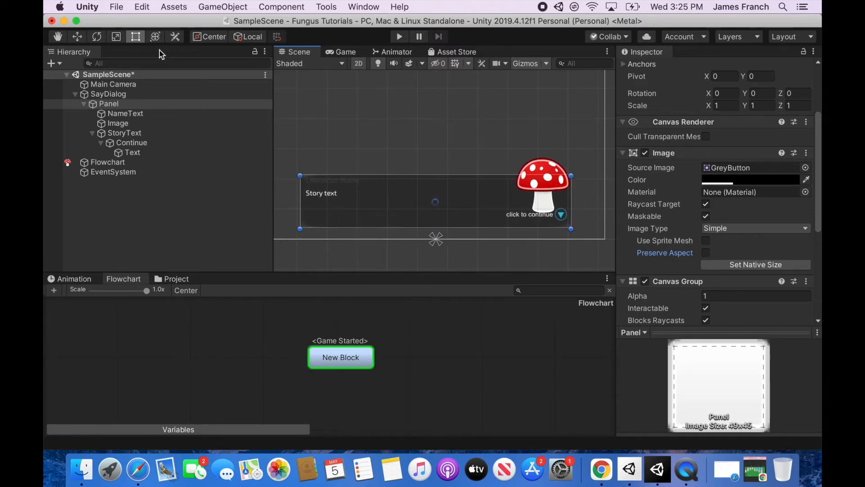
pyautogui.click(77, 36)
pyautogui.moveTo(433, 194)
pyautogui.mouseDown()
pyautogui.moveTo(371, 170)
pyautogui.moveTo(455, 209)
pyautogui.moveTo(429, 198)
pyautogui.mouseUp()
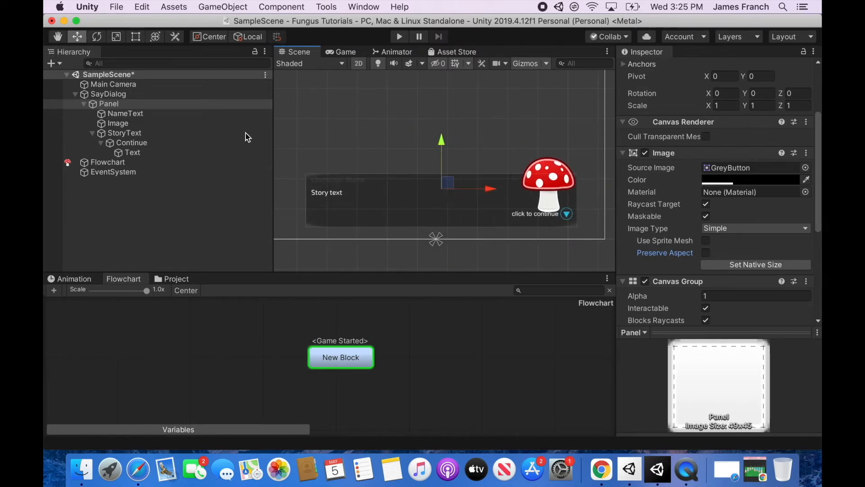
# Move the Panel slightly down and left, and set its image to Filled with Radial 90 and a fill amount of 0.543
pyautogui.click(137, 38)
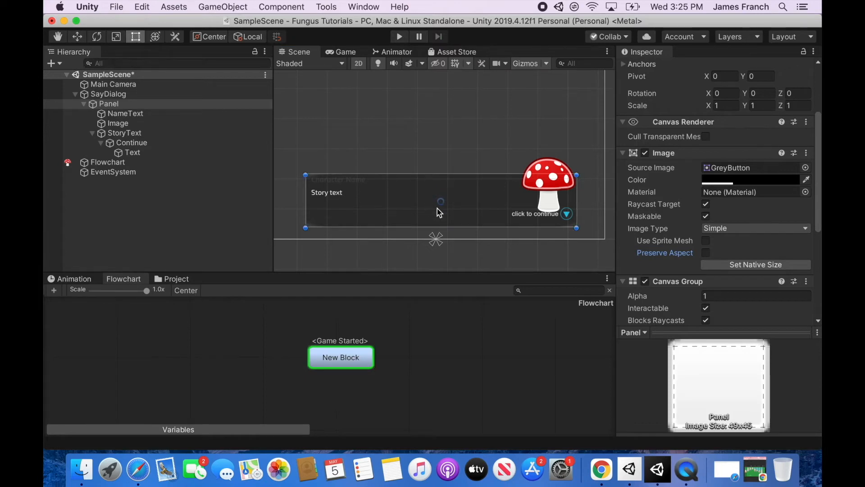
pyautogui.moveTo(441, 205)
pyautogui.mouseDown()
pyautogui.moveTo(439, 123)
pyautogui.moveTo(436, 224)
pyautogui.moveTo(437, 215)
pyautogui.mouseUp()
pyautogui.click(757, 229)
pyautogui.click(735, 258)
pyautogui.click(739, 241)
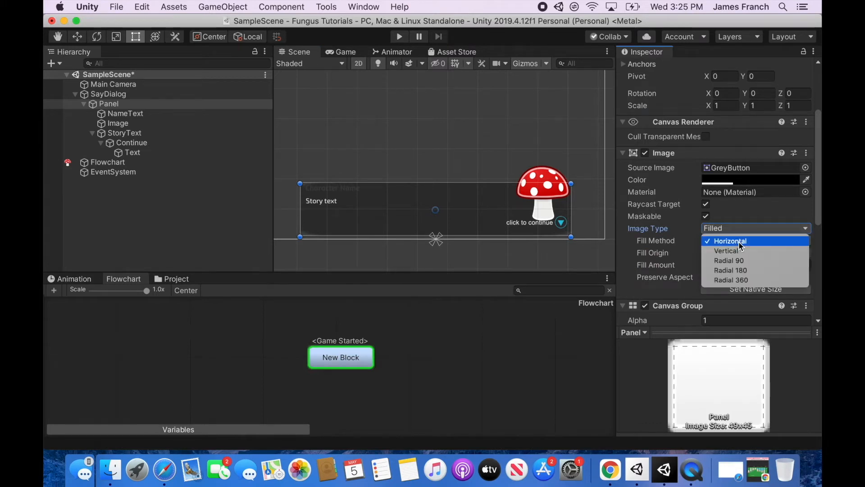
pyautogui.click(735, 262)
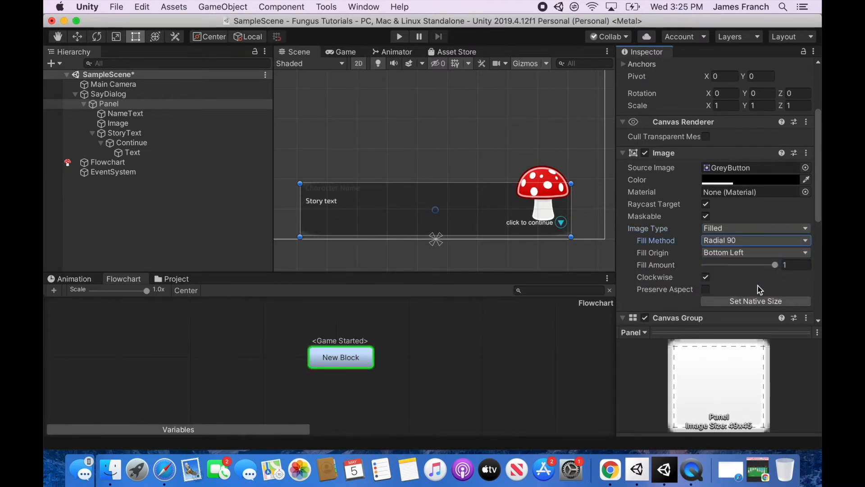
pyautogui.moveTo(767, 267); pyautogui.dragTo(745, 268)
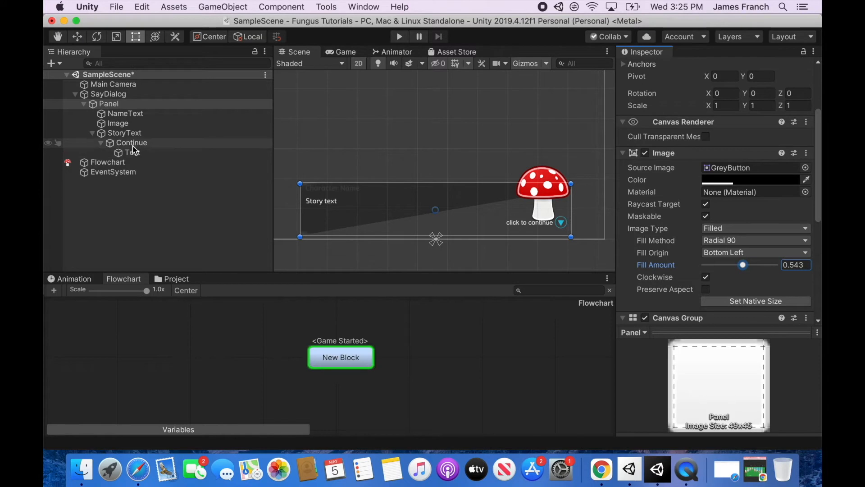
# Collapse StoryText and Panel in the Hierarchy and select SayDialog
pyautogui.click(90, 133)
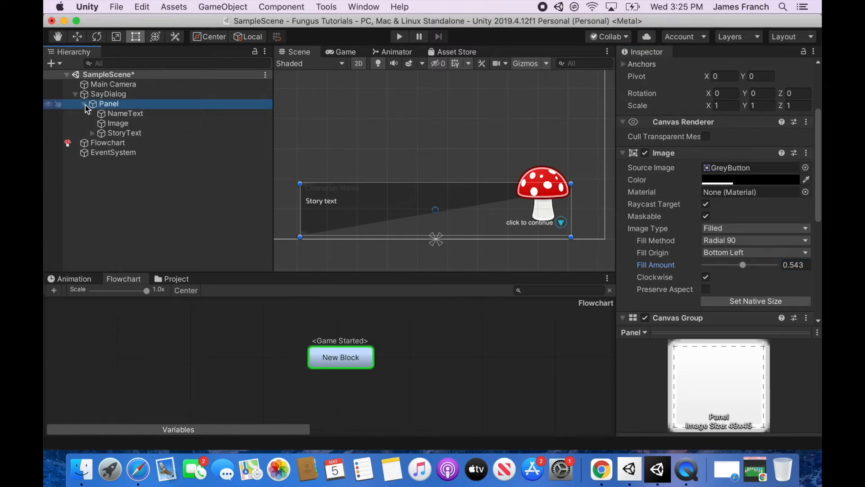
pyautogui.click(83, 103)
pyautogui.click(81, 95)
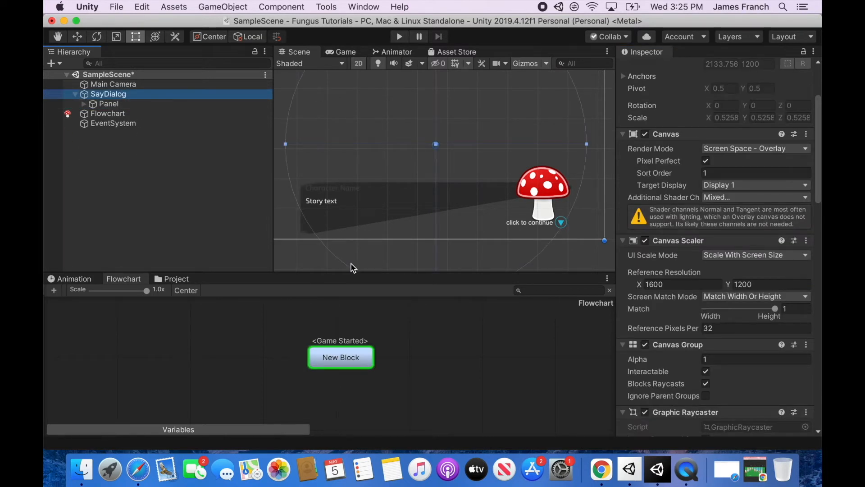
# Open the flowchart's New Block and give the "Hello World" Say command the description "better be a first line"
pyautogui.click(342, 361)
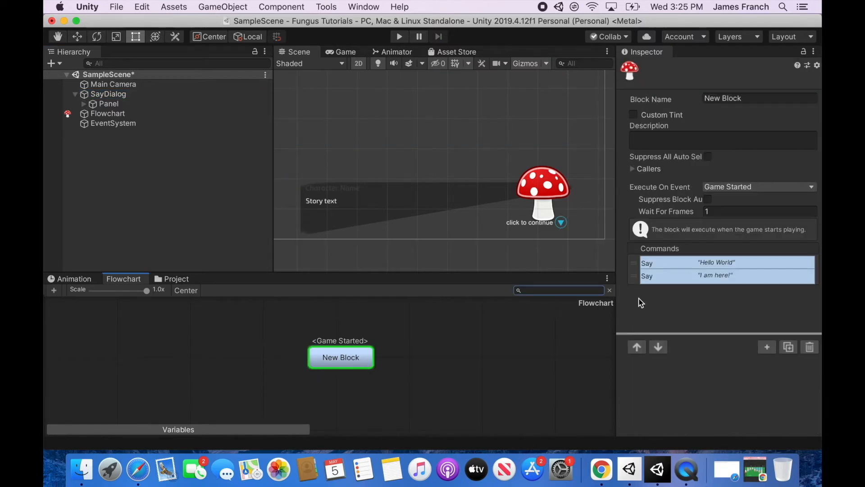
pyautogui.click(703, 263)
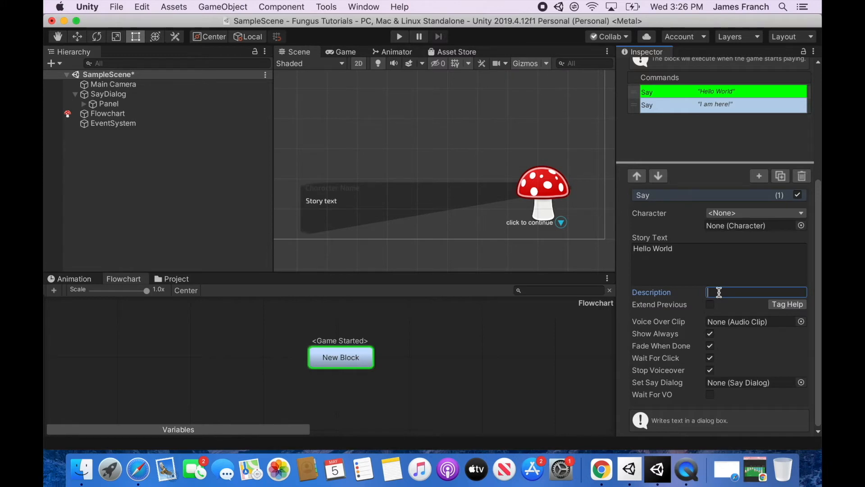
pyautogui.write('better be a first line')
pyautogui.click(819, 286)
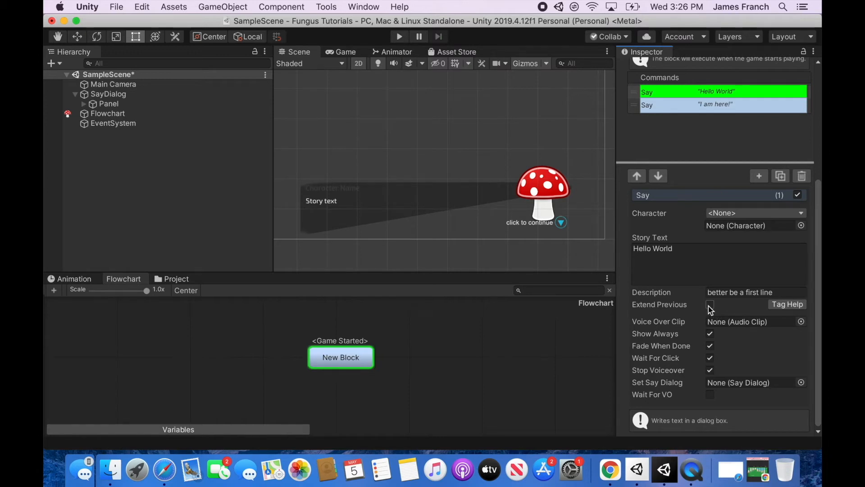
# Enable Extend Previous on the "I am here!" Say command
pyautogui.click(738, 108)
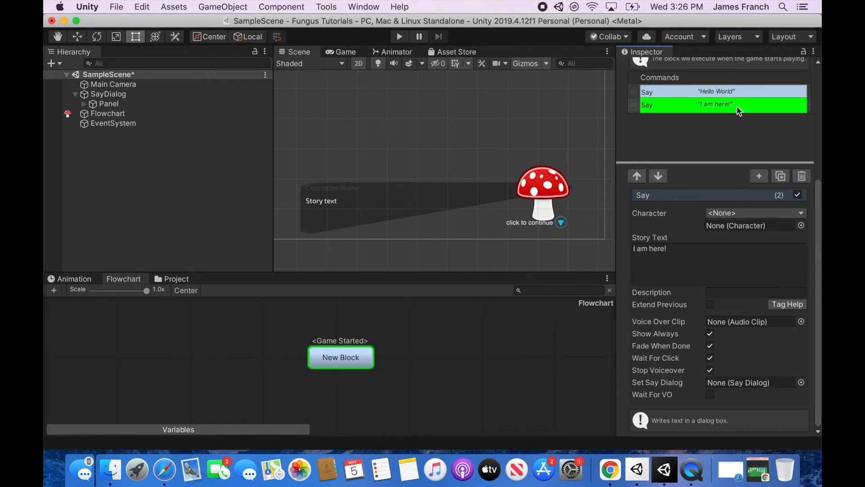
pyautogui.click(703, 90)
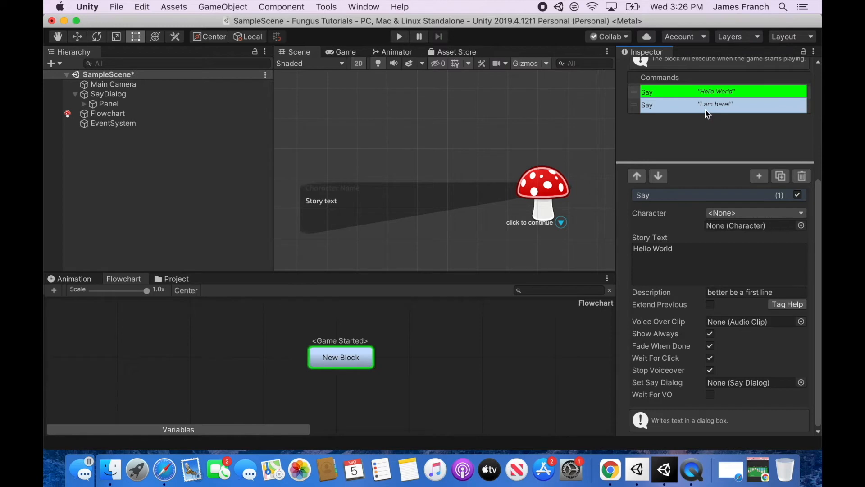
pyautogui.click(681, 106)
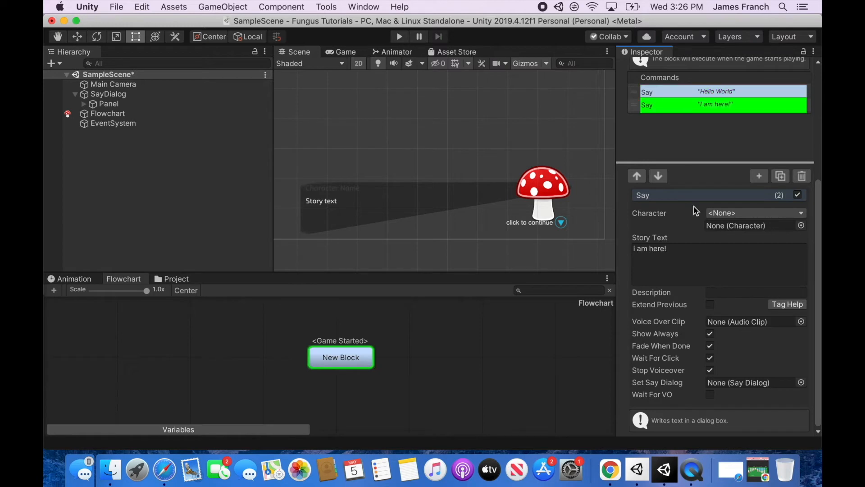
pyautogui.click(710, 304)
# Play the scene, continue from the first dialogue line to the extended line, and stop playback
pyautogui.click(405, 38)
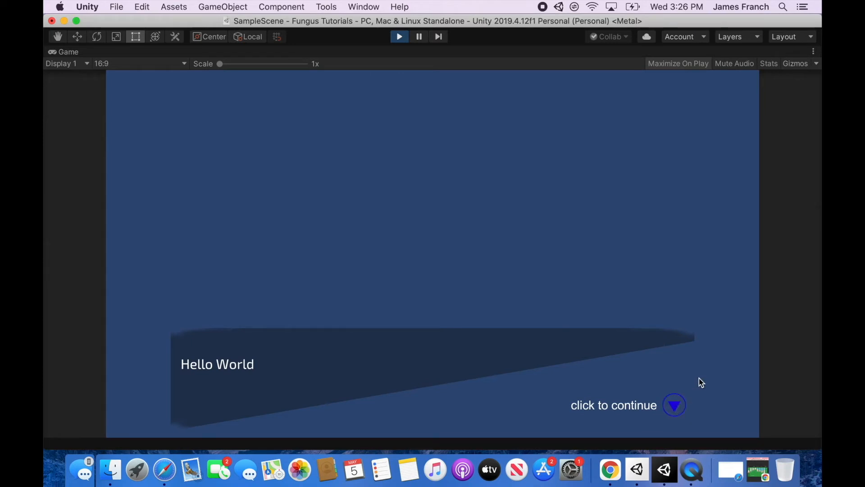
pyautogui.click(675, 407)
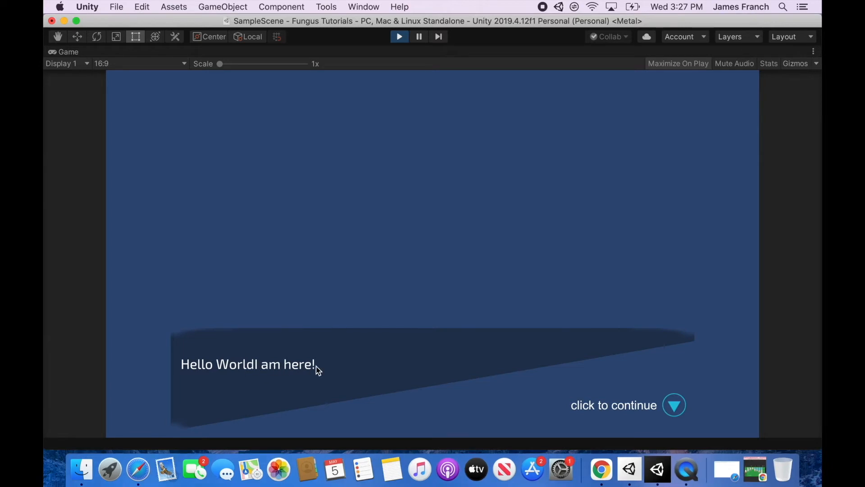
pyautogui.press('super+p')
# Add a period and a trailing space to the first Say command's story text so it reads "Hello World. "
pyautogui.click(694, 425)
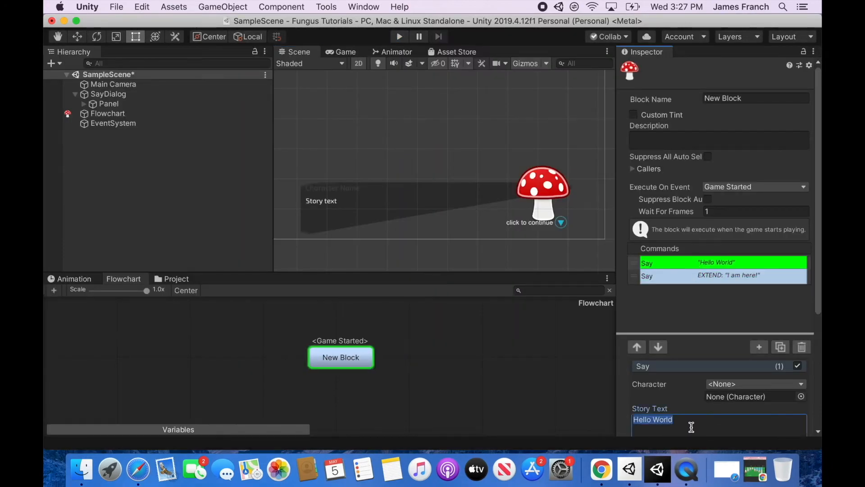
pyautogui.click(694, 426)
pyautogui.write('.')
pyautogui.moveTo(820, 189); pyautogui.dragTo(821, 269)
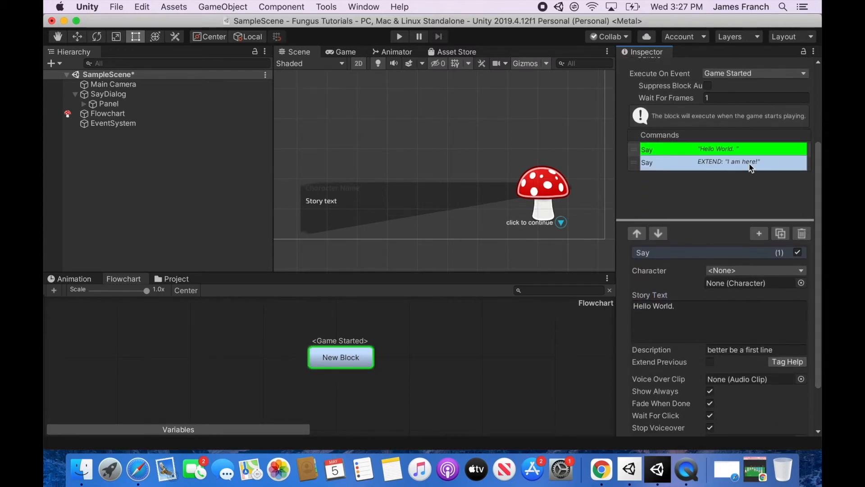
pyautogui.click(750, 165)
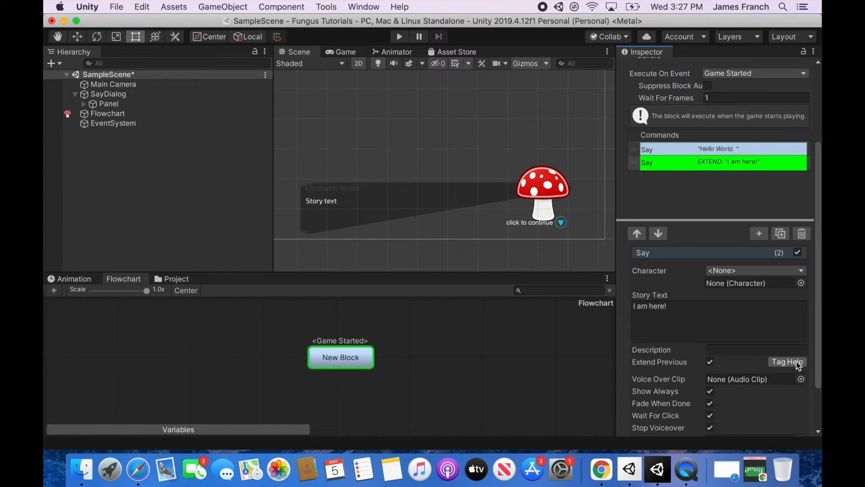
pyautogui.click(676, 149)
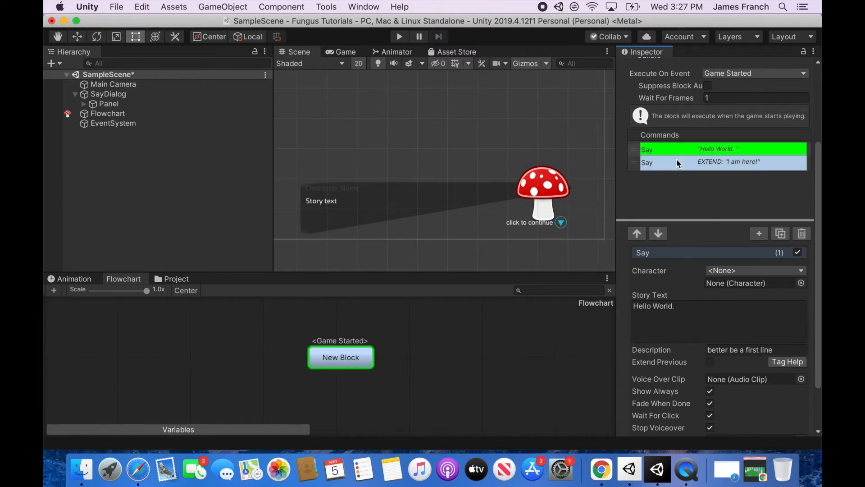
pyautogui.click(677, 162)
pyautogui.click(680, 150)
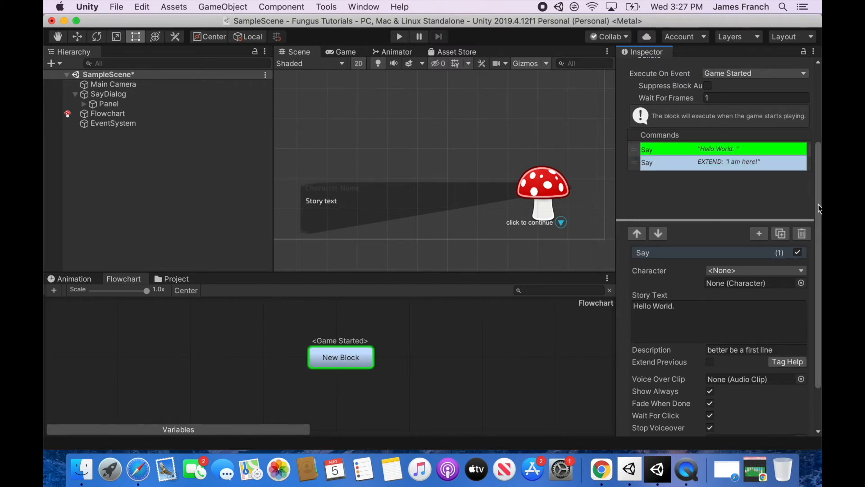
# Try out a Play Anim State command between the two Say commands and delete it from the block
pyautogui.click(760, 234)
pyautogui.click(761, 236)
pyautogui.moveTo(762, 259)
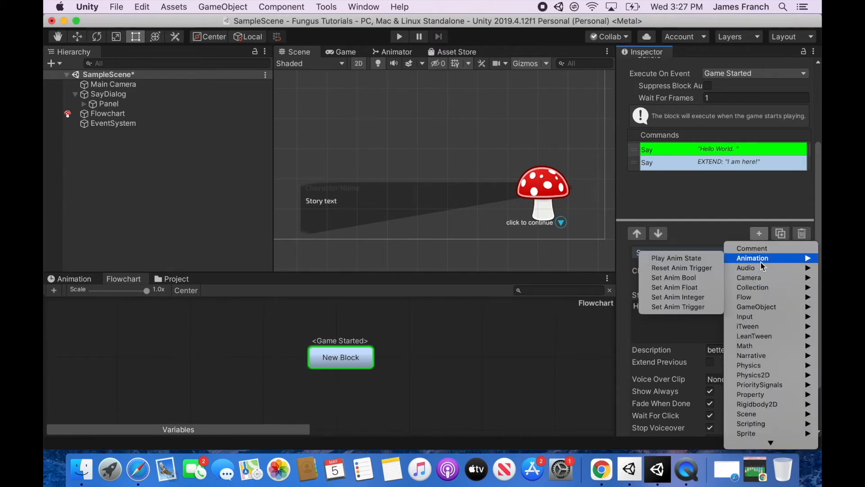
pyautogui.scroll(-2, 756, 311)
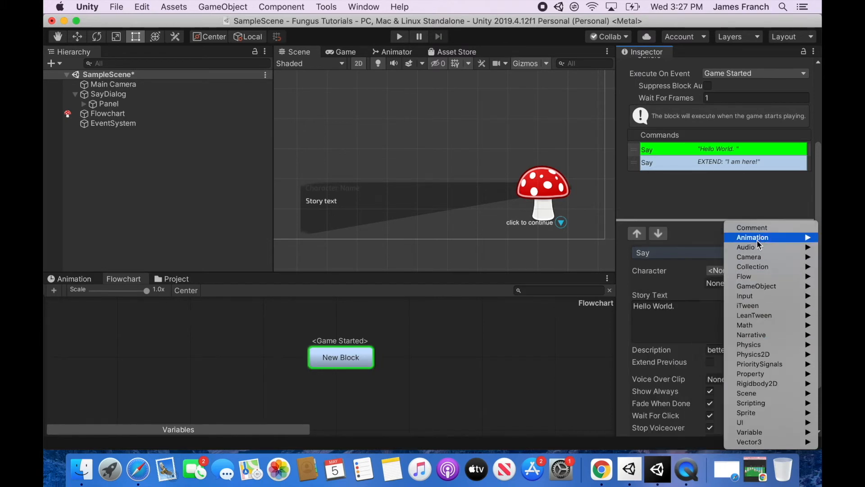
pyautogui.moveTo(757, 237)
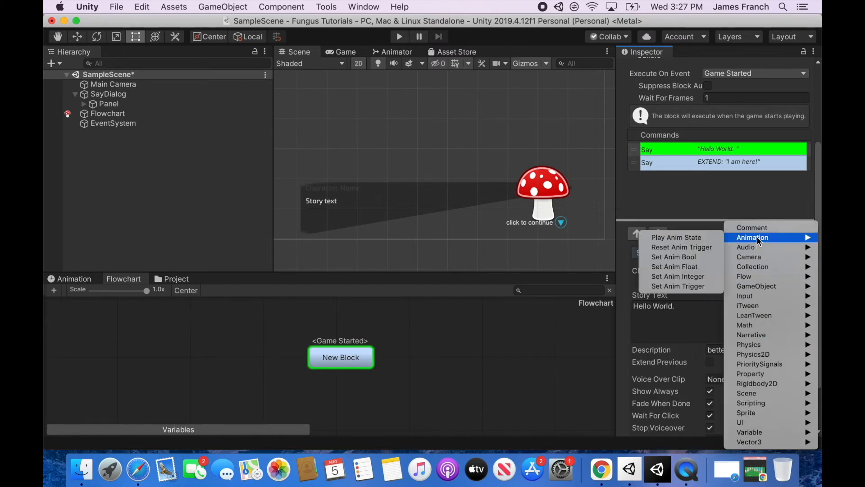
pyautogui.click(692, 239)
pyautogui.moveTo(634, 292); pyautogui.dragTo(653, 274)
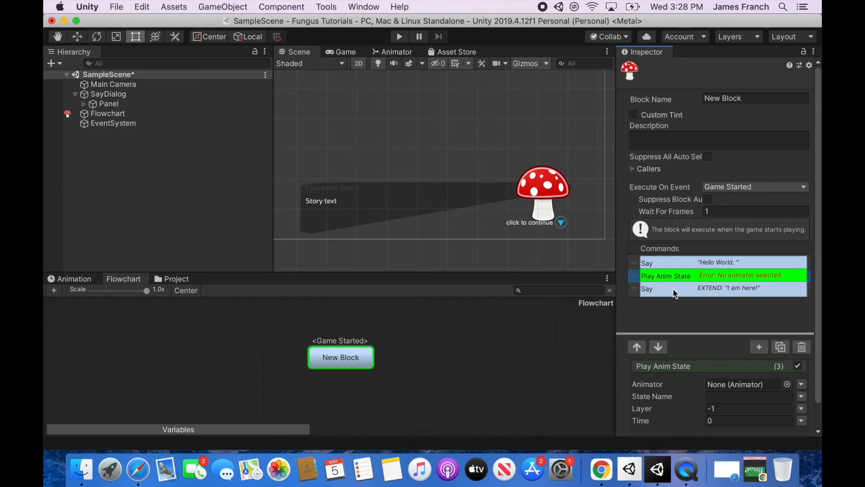
pyautogui.click(803, 348)
# Copy the {vpunch=10,0.5} tag from the Tag Help and paste it before "I am here!" in the second Say command's story text
pyautogui.click(787, 328)
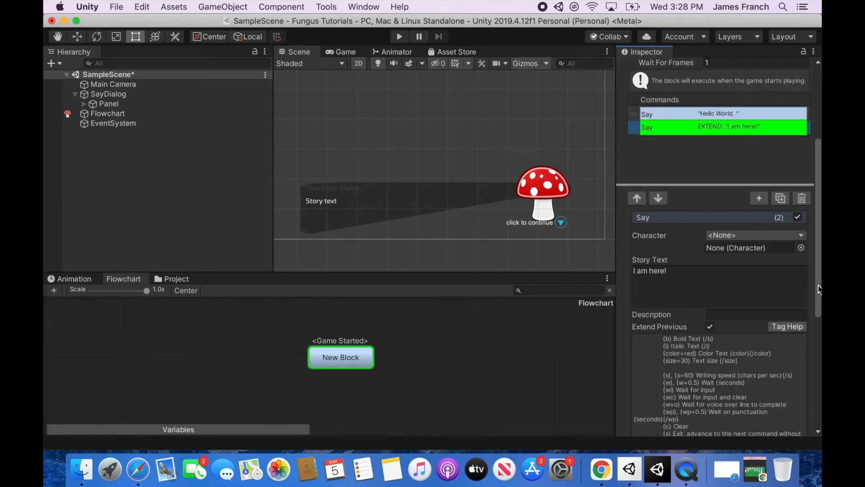
pyautogui.scroll(-5, 820, 290)
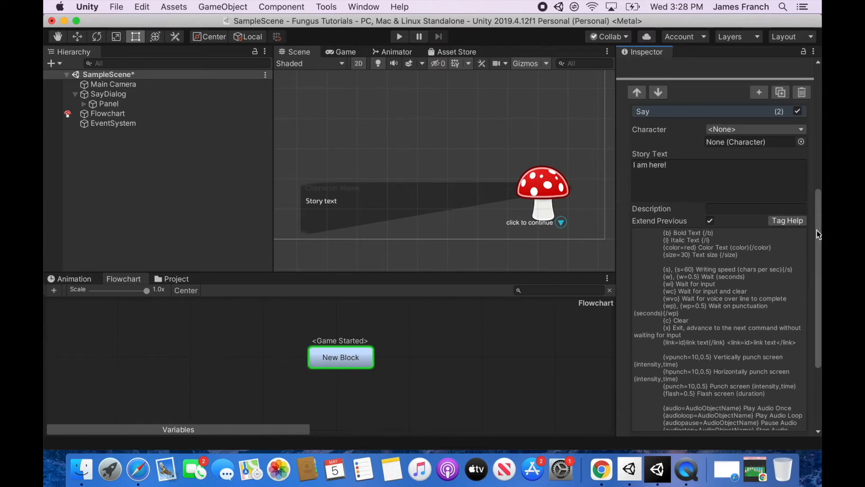
pyautogui.scroll(-4, 818, 235)
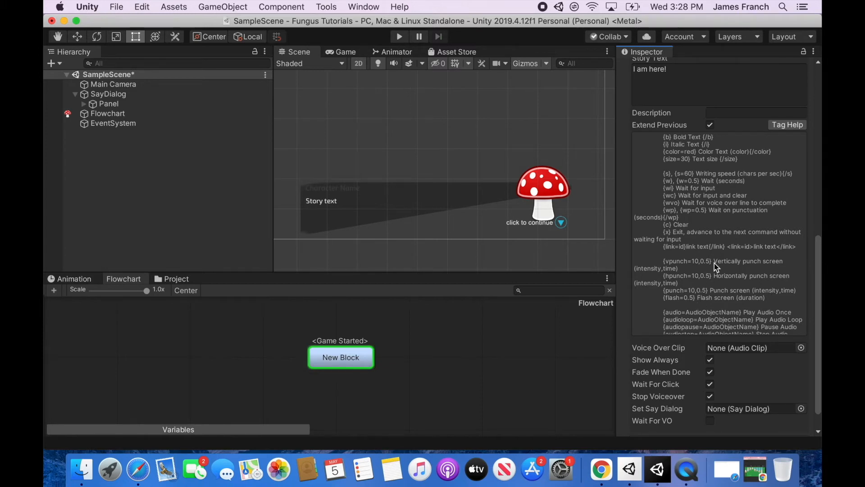
pyautogui.moveTo(670, 266); pyautogui.dragTo(663, 262)
pyautogui.press('super+c')
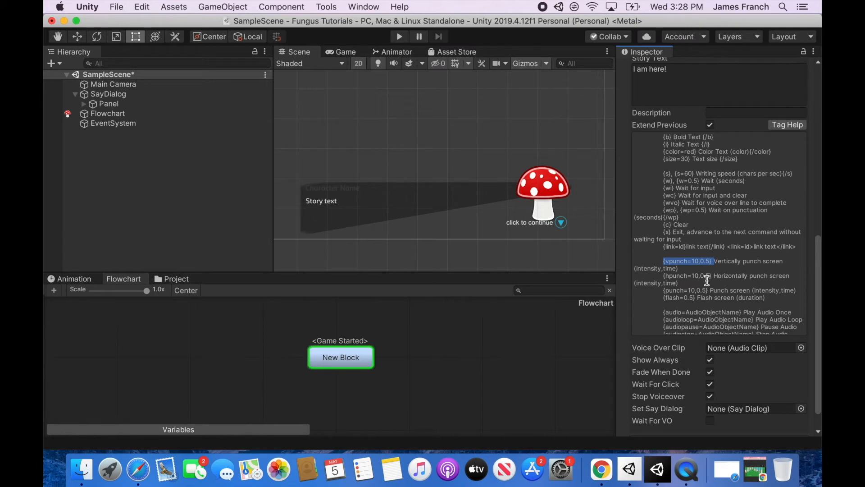
pyautogui.scroll(5, 706, 281)
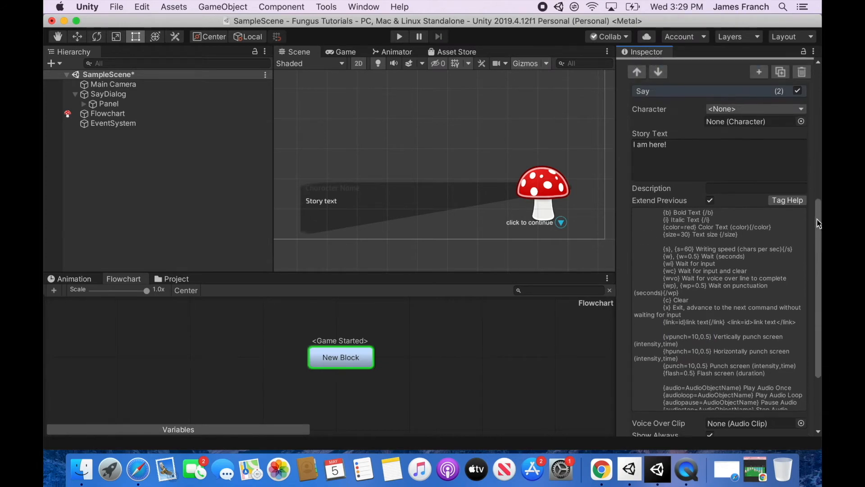
pyautogui.click(635, 164)
pyautogui.click(635, 164)
pyautogui.press('super+v')
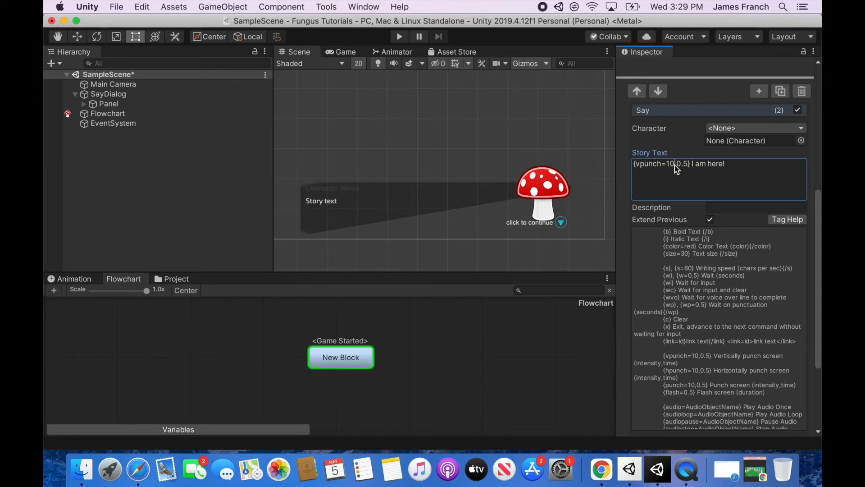
# Set the duration in the vpunch tag to 1 so it reads {vpunch=10,1}
pyautogui.doubleClick(686, 166)
pyautogui.moveTo(685, 166); pyautogui.dragTo(680, 167)
pyautogui.write('1')
# Play the scene, continue to the second line to test the vertical punch effect, and stop playback
pyautogui.press('super+p')
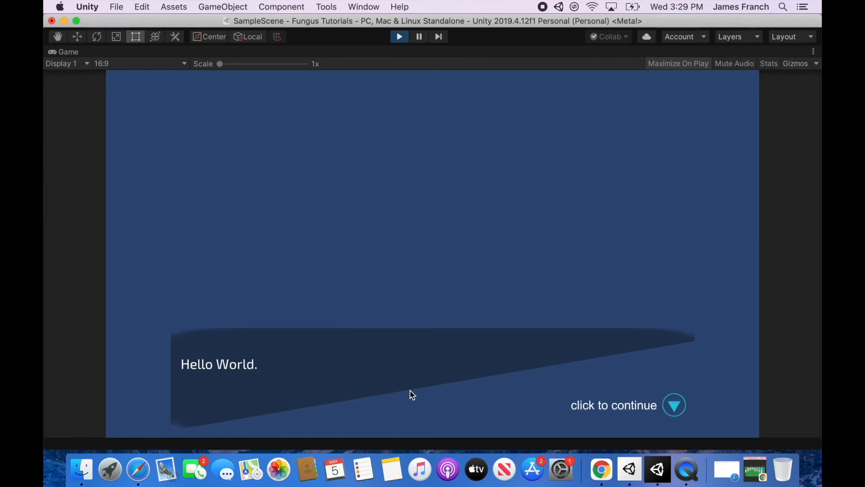
pyautogui.click(680, 410)
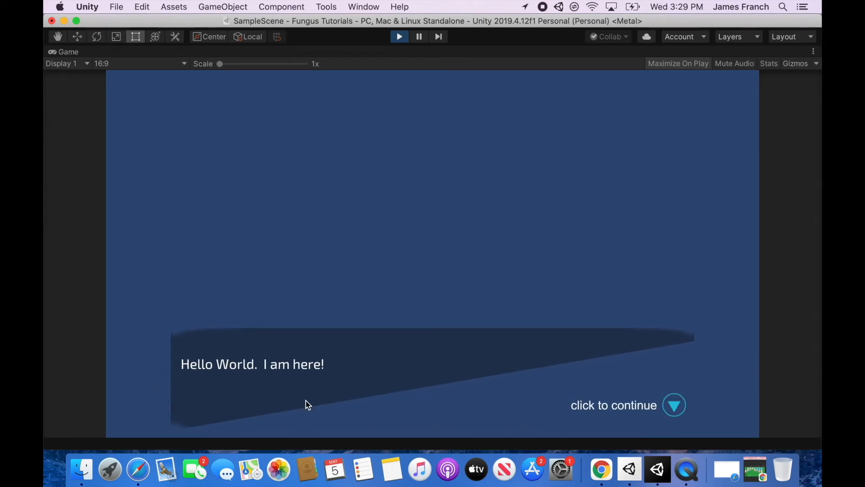
pyautogui.click(399, 37)
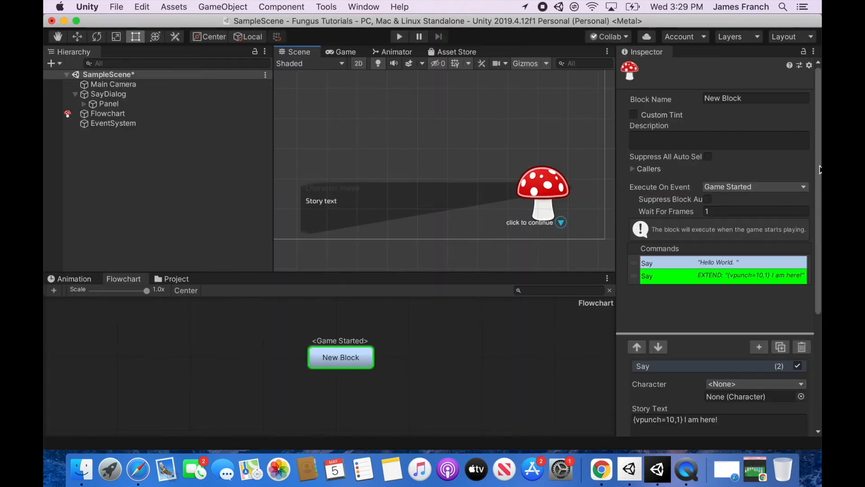
# Replace the vpunch tag in the second Say command's story text with the {audio=AudioObjectName} tag copied from the Tag Help
pyautogui.scroll(-9, 724, 270)
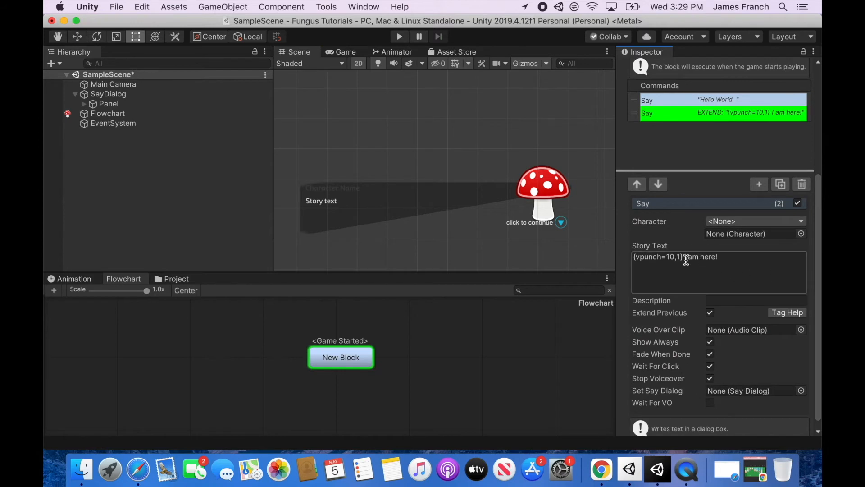
pyautogui.scroll(-1, 821, 296)
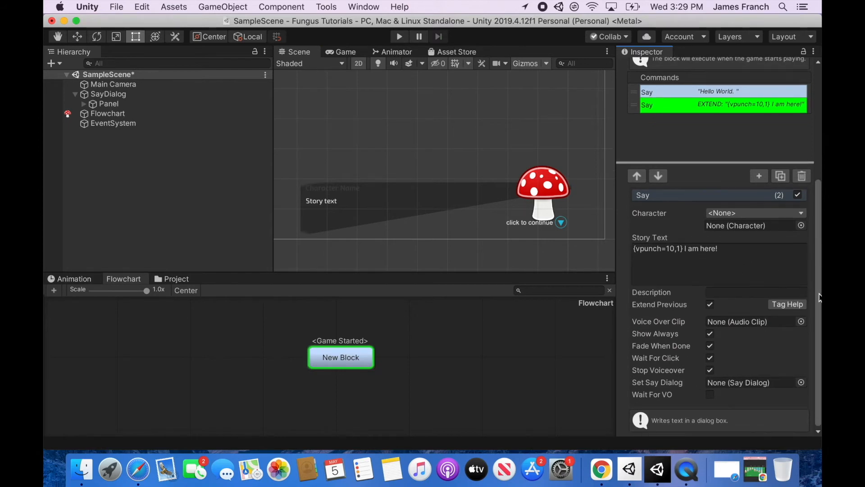
pyautogui.click(791, 304)
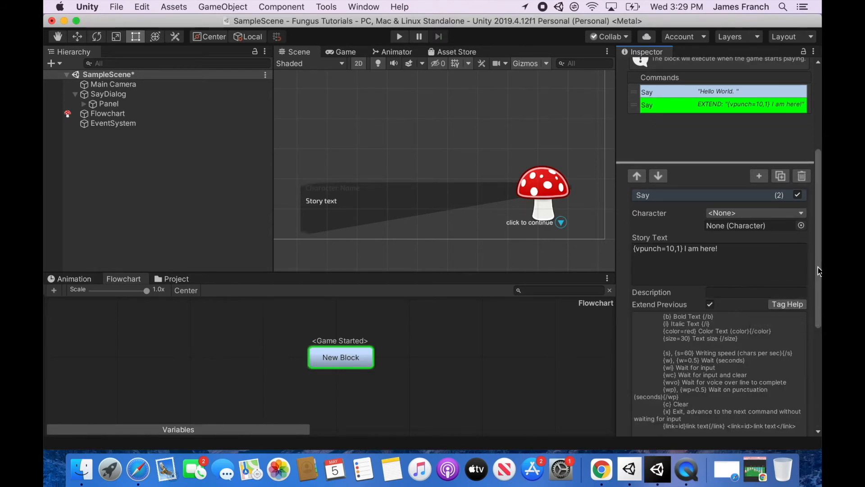
pyautogui.scroll(-11, 819, 271)
pyautogui.moveTo(686, 253); pyautogui.dragTo(737, 279)
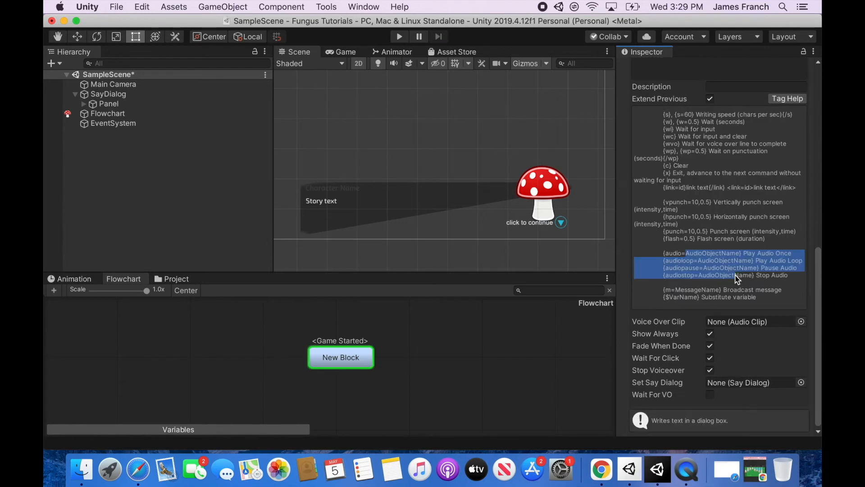
pyautogui.moveTo(663, 255); pyautogui.dragTo(741, 254)
pyautogui.press('super+c')
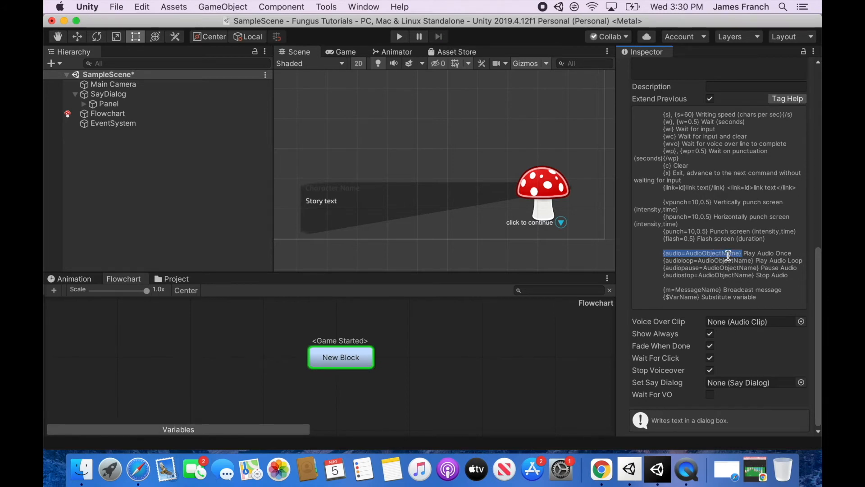
pyautogui.scroll(8, 787, 273)
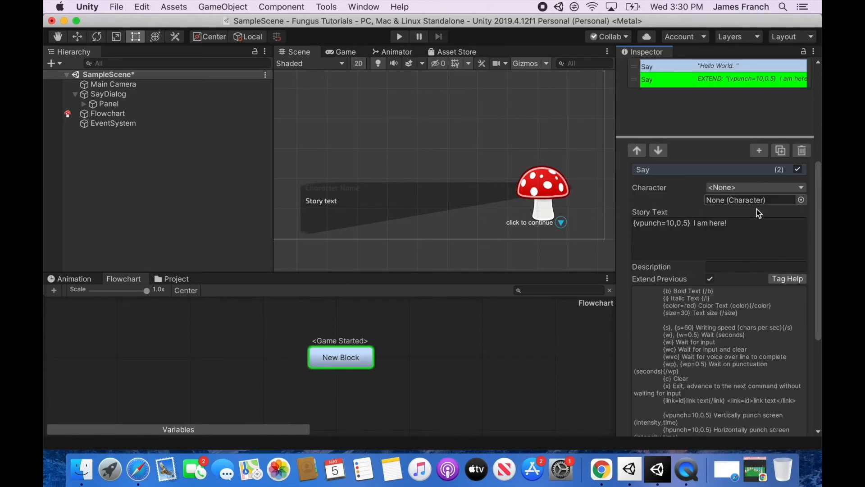
pyautogui.moveTo(693, 224); pyautogui.dragTo(631, 224)
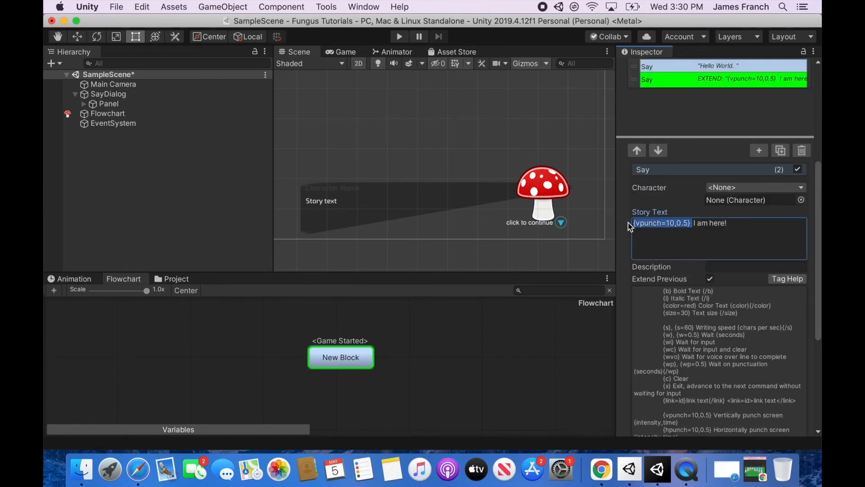
pyautogui.press('super+v')
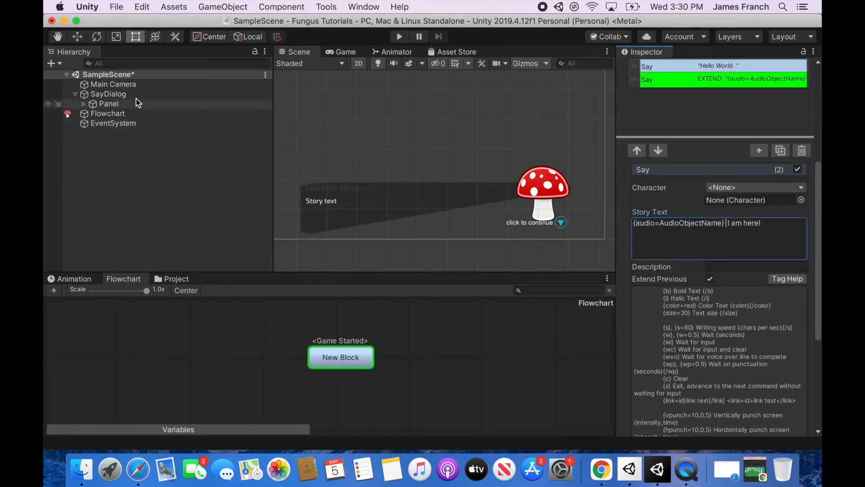
# Add an Audio Source object to the scene and assign the Annoyed audio clip to it
pyautogui.click(49, 64)
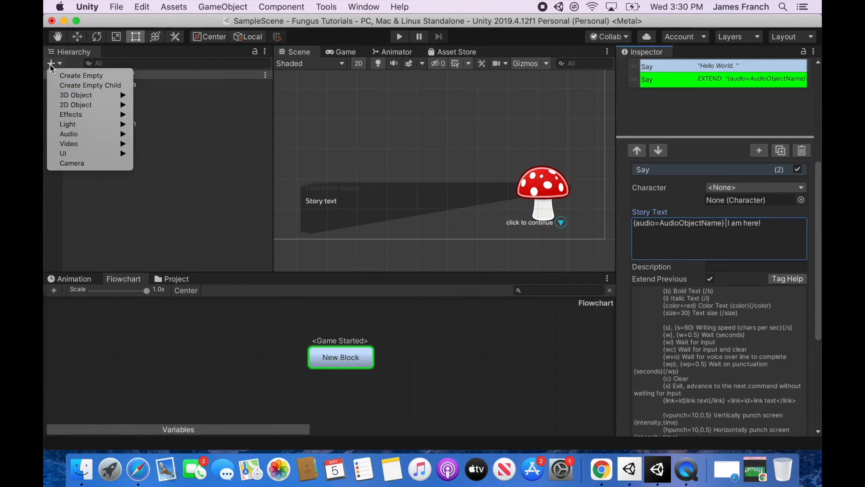
pyautogui.moveTo(93, 134)
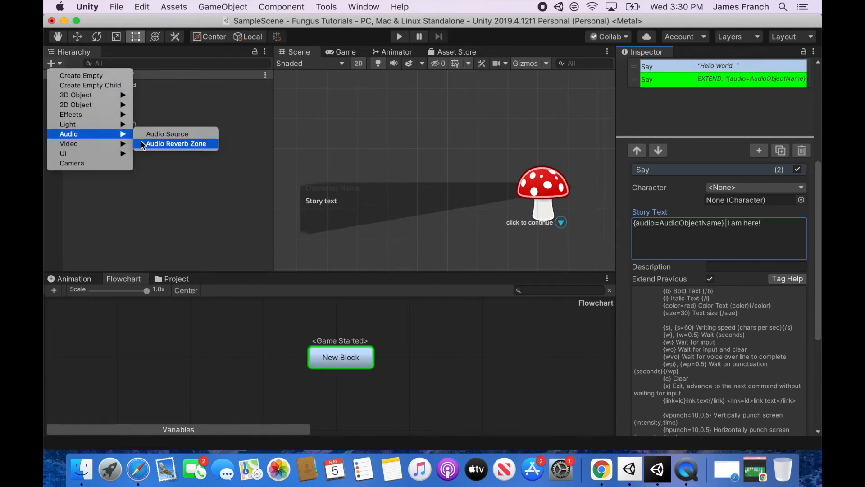
pyautogui.click(161, 134)
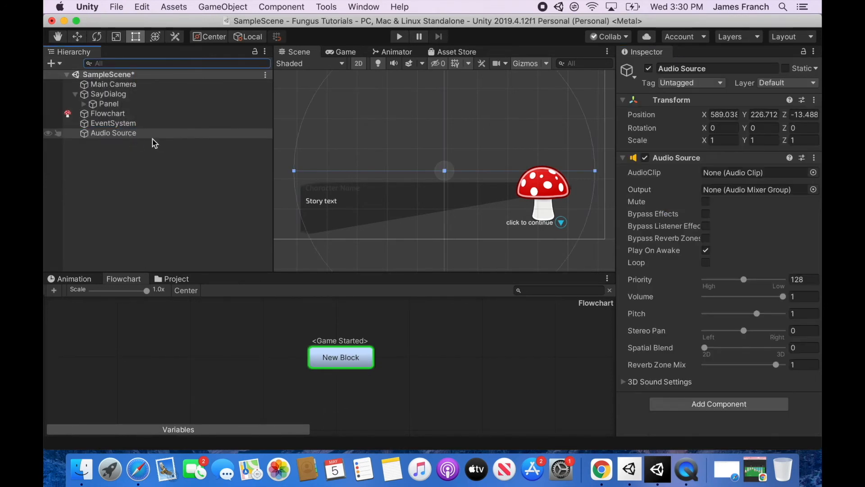
pyautogui.click(813, 172)
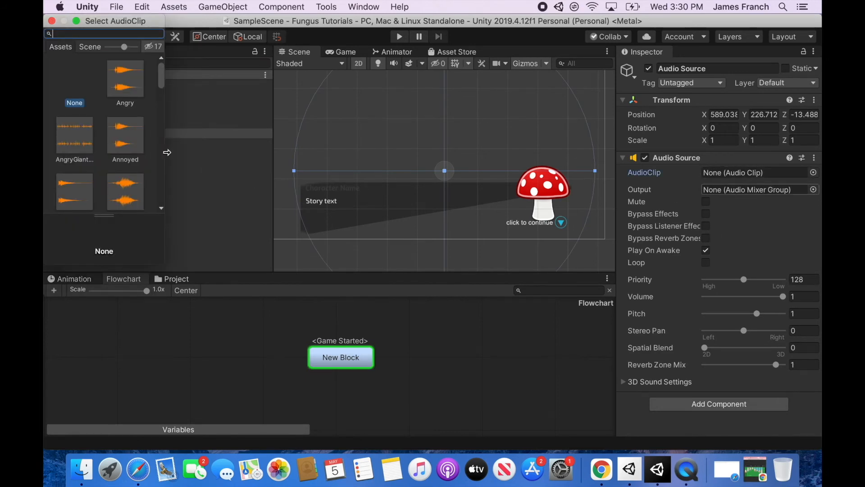
pyautogui.click(132, 148)
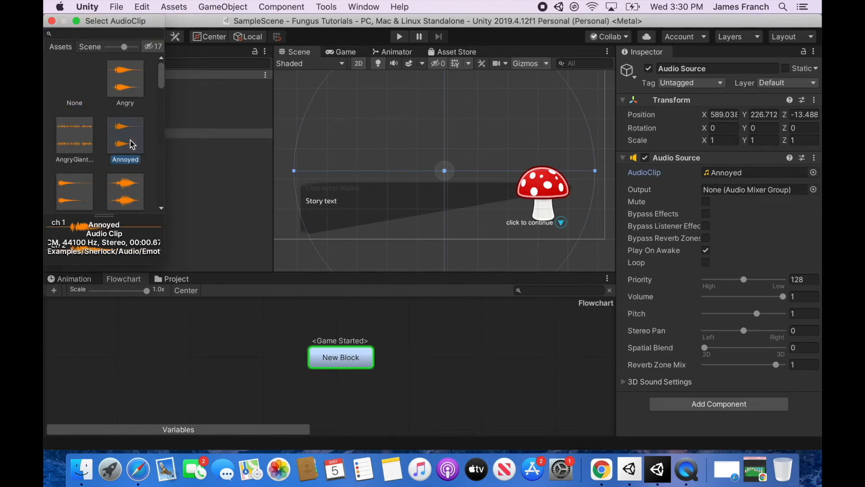
pyautogui.click(52, 21)
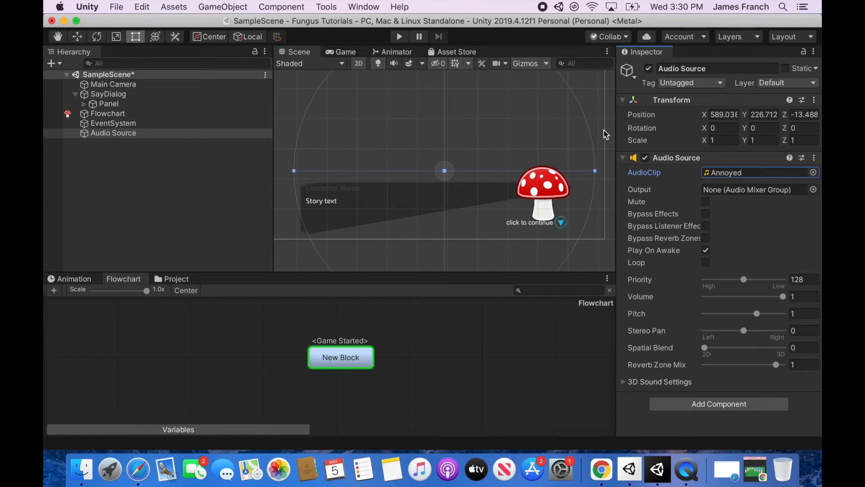
# Rename the Audio Source object to audio
pyautogui.click(712, 69)
pyautogui.write('a')
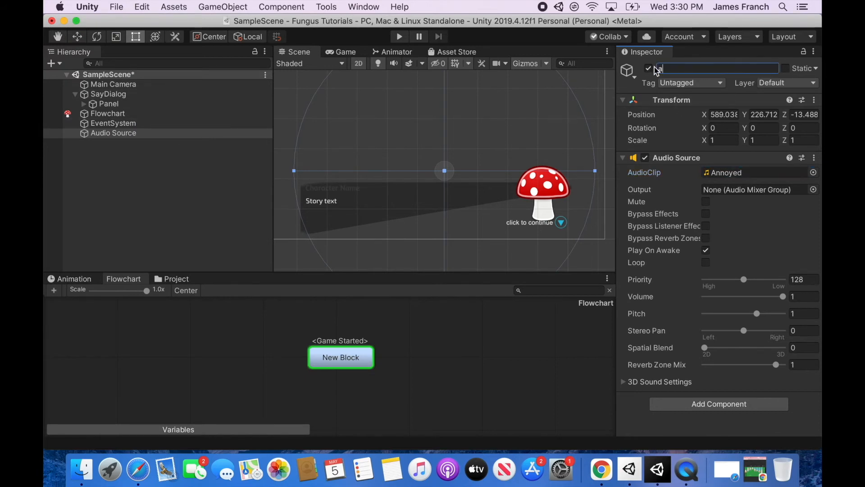
pyautogui.write('udio')
# Set the object name in the second Say command's audio tag to audio so it reads {audio=audio}
pyautogui.click(351, 358)
pyautogui.click(727, 279)
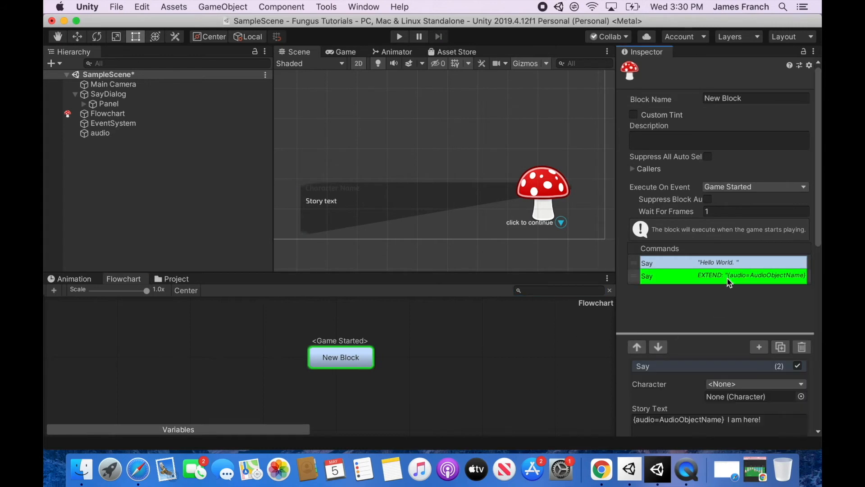
pyautogui.click(724, 420)
pyautogui.moveTo(724, 419); pyautogui.dragTo(661, 420)
pyautogui.write('audio')
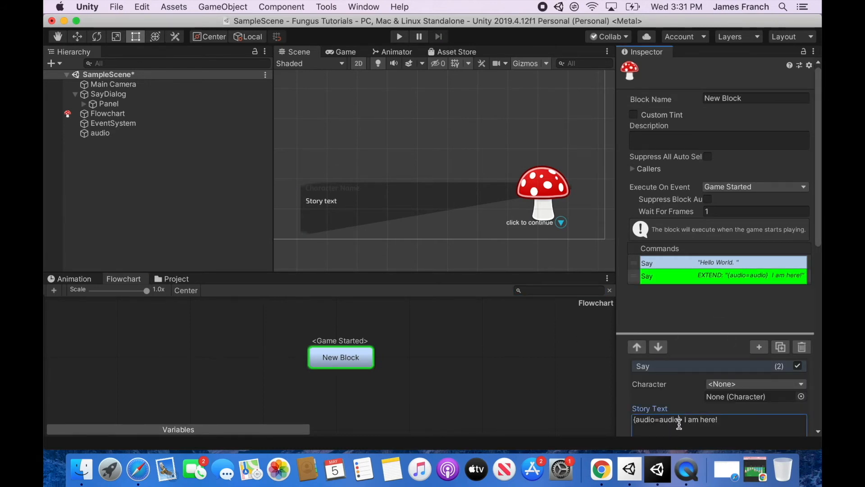
# Turn off Play On Awake for the audio object, and play the scene through the second line to test the sound
pyautogui.click(101, 133)
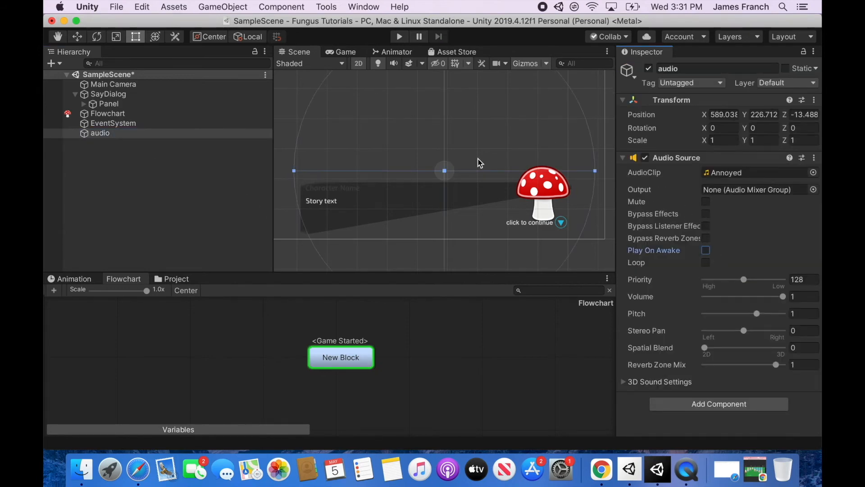
pyautogui.click(400, 37)
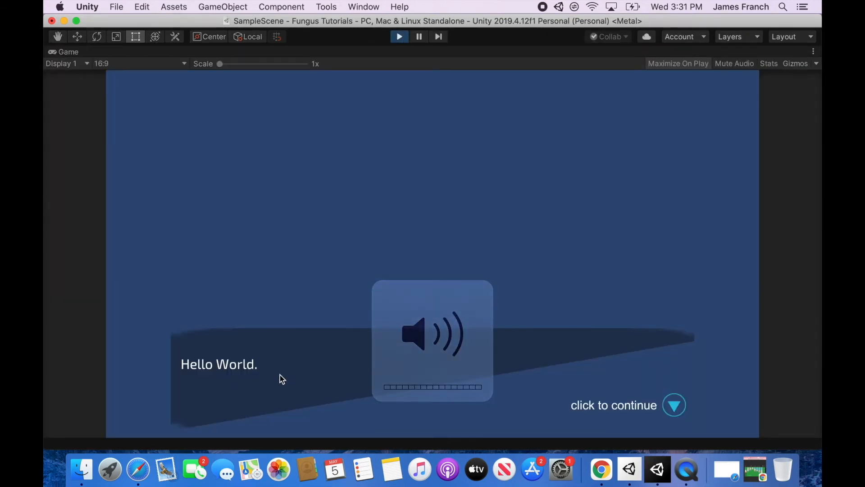
pyautogui.click(674, 409)
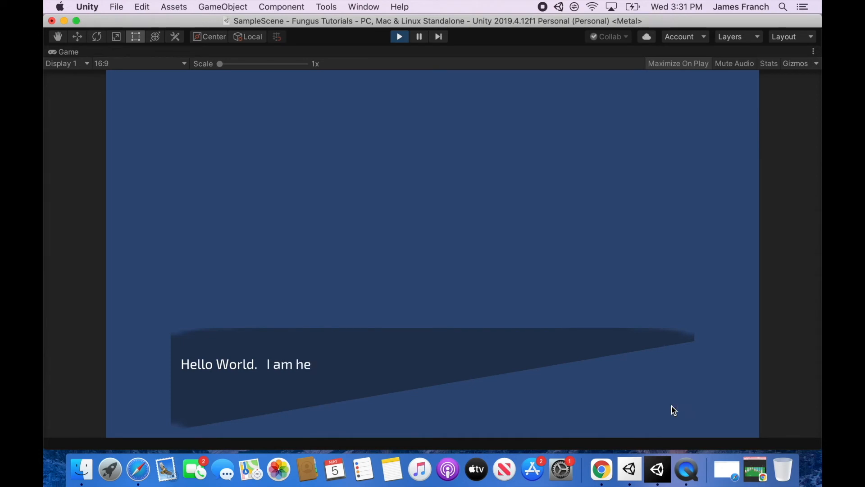
pyautogui.click(399, 37)
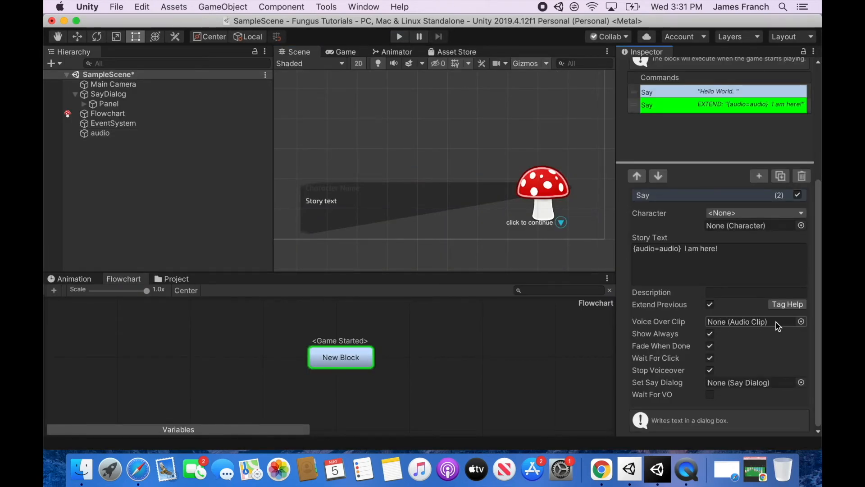
# Set the second Say command's Voice Over Clip to AngryGiantInsect
pyautogui.click(173, 283)
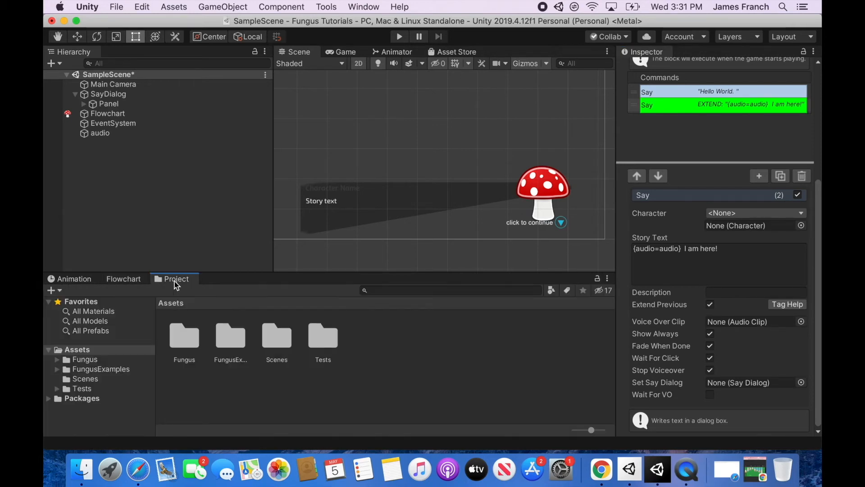
pyautogui.click(801, 322)
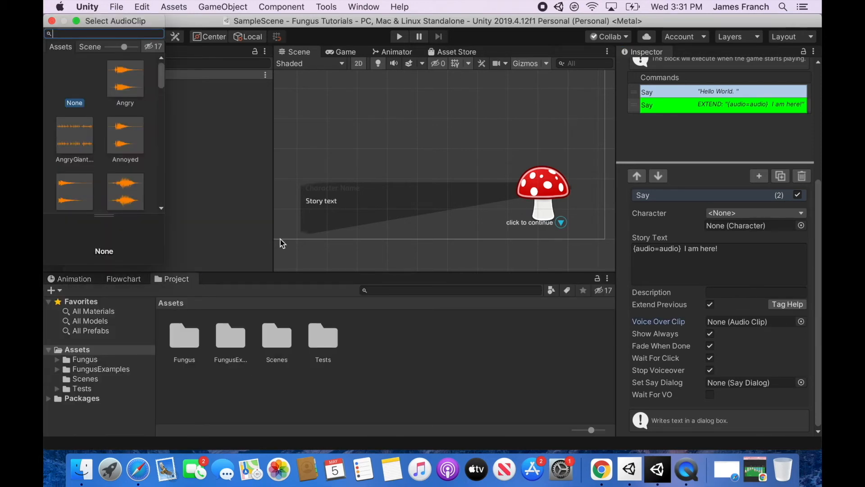
pyautogui.click(78, 148)
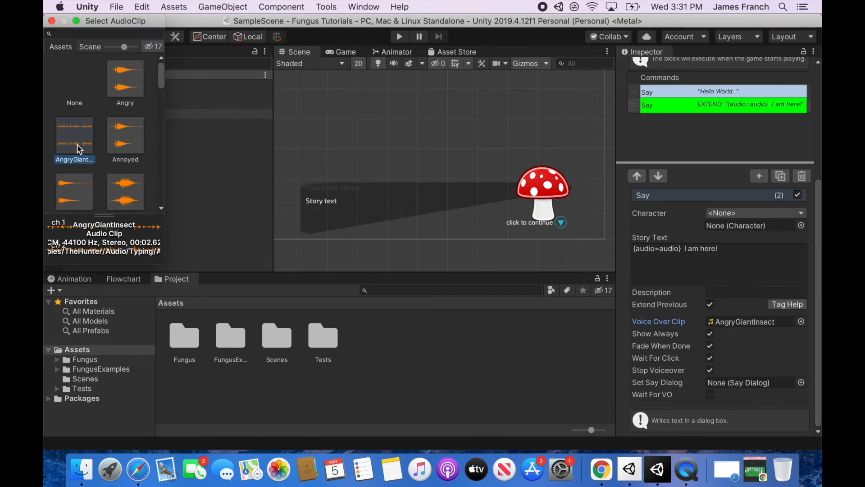
pyautogui.click(52, 21)
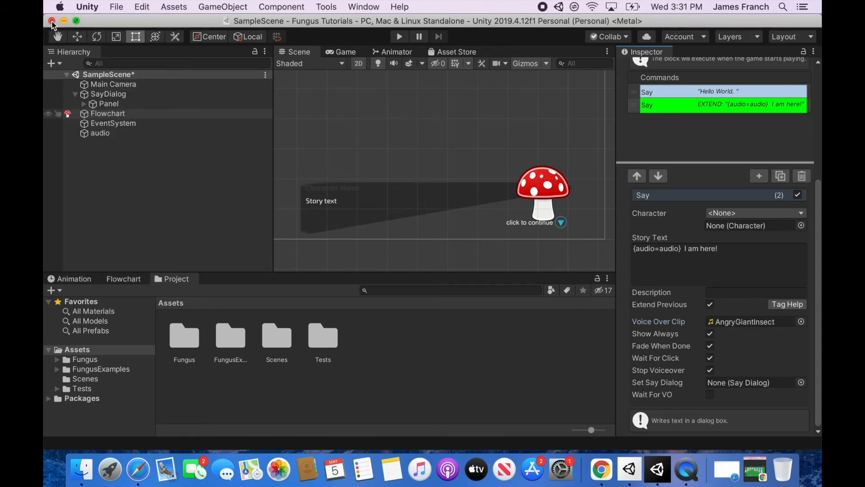
# Play the scene, continue through both lines to test the voice over clip, and stop playback
pyautogui.click(399, 37)
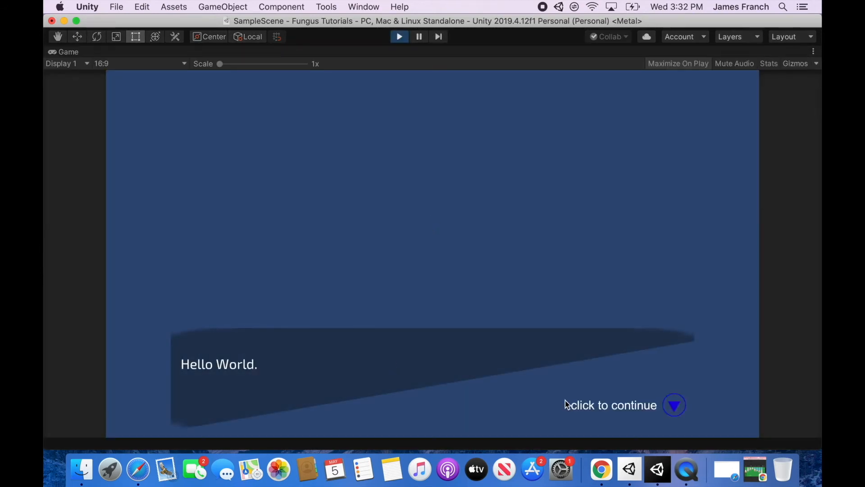
pyautogui.click(675, 408)
pyautogui.click(676, 408)
pyautogui.click(400, 37)
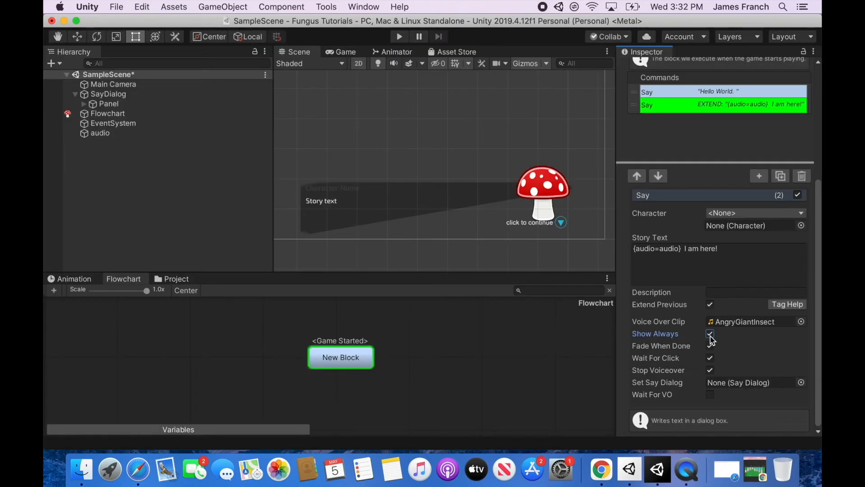
# Turn off Show Always for the second Say command and add a new block beside the existing one in the flowchart
pyautogui.click(710, 334)
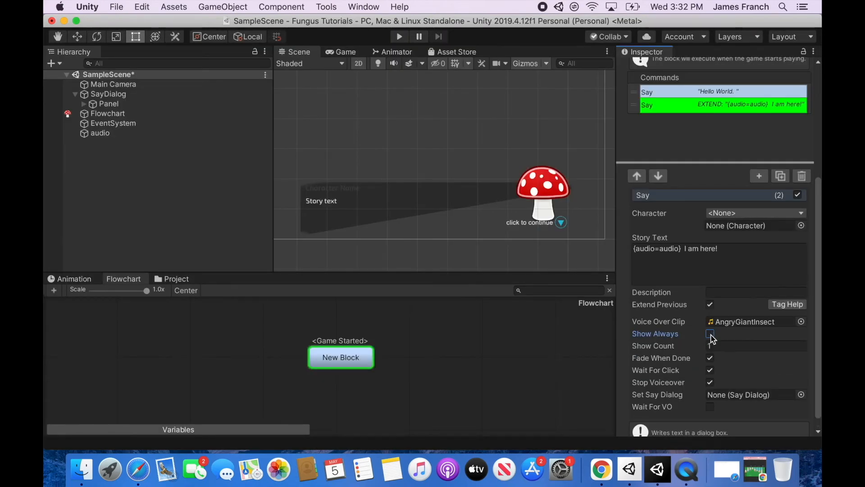
pyautogui.rightClick(448, 338)
pyautogui.click(473, 346)
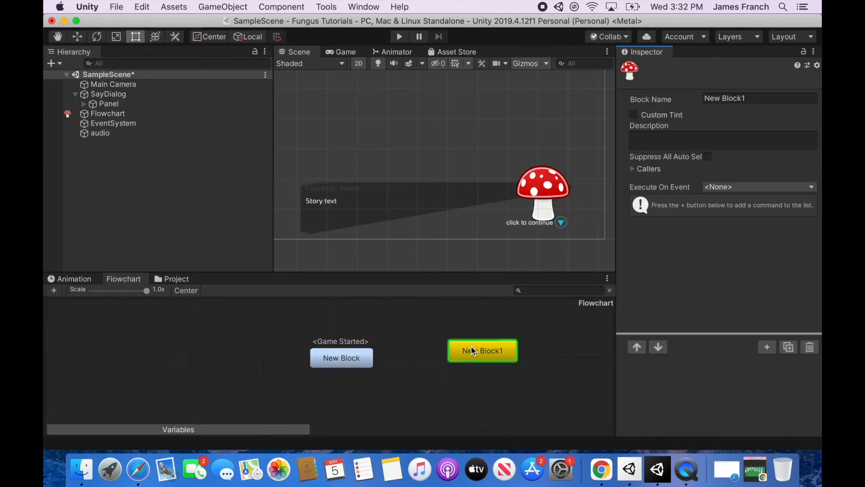
# Add a Call command from the Flow category to New Block1 and set its Target Block to New Block
pyautogui.click(766, 346)
pyautogui.moveTo(755, 410)
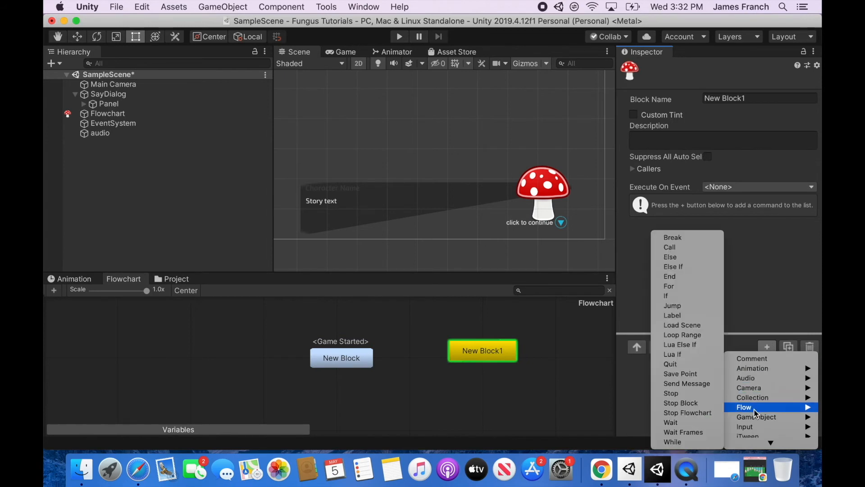
pyautogui.click(683, 247)
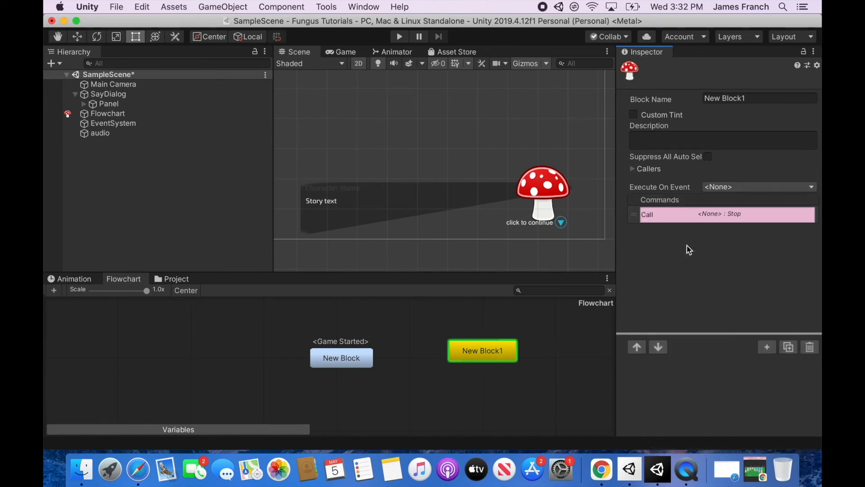
pyautogui.click(694, 218)
pyautogui.click(759, 346)
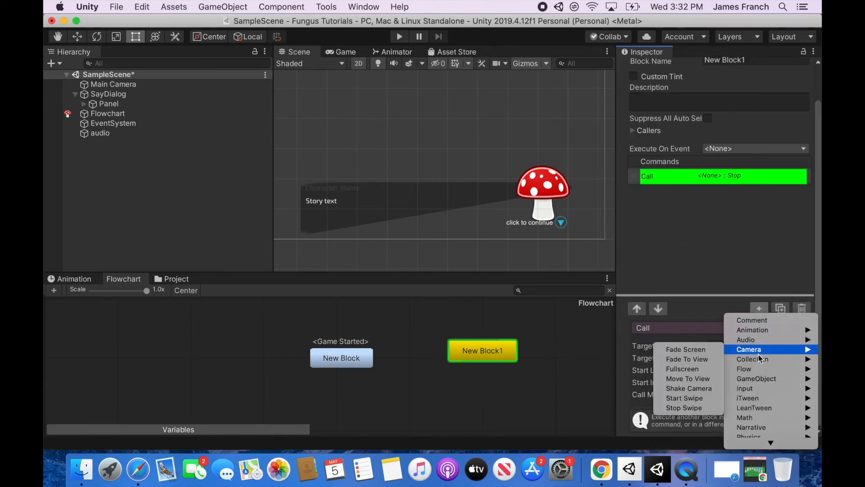
pyautogui.moveTo(757, 370)
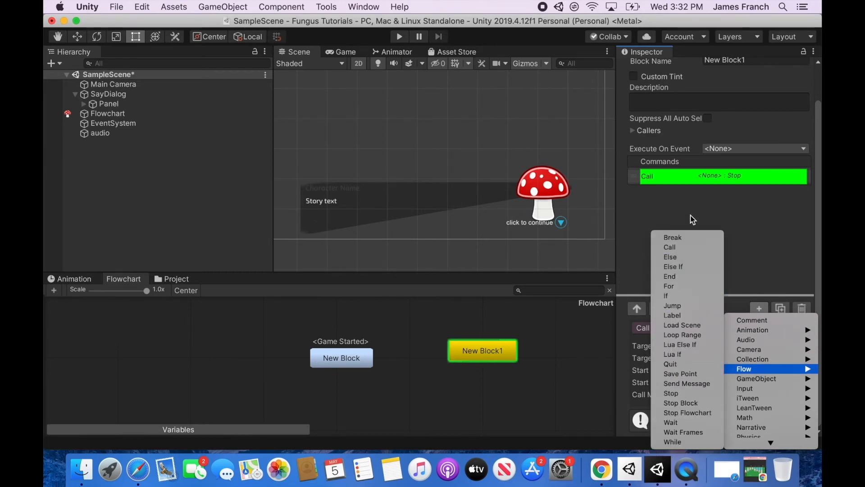
pyautogui.click(699, 178)
pyautogui.click(787, 359)
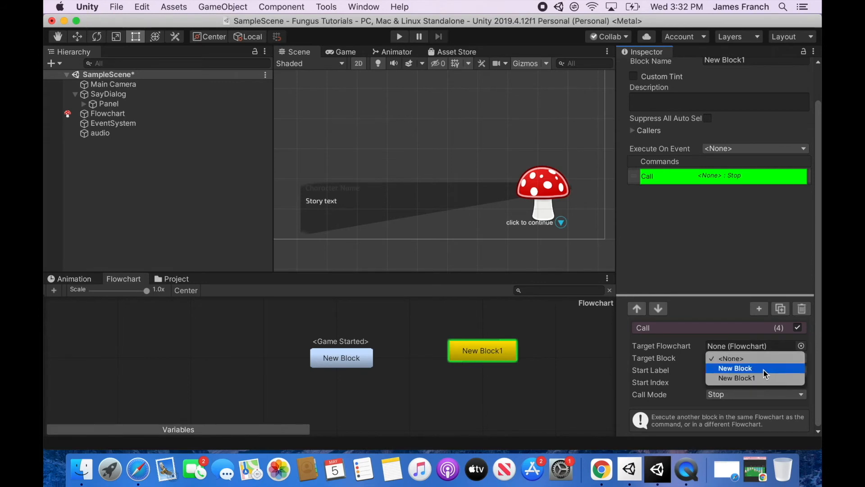
pyautogui.click(761, 372)
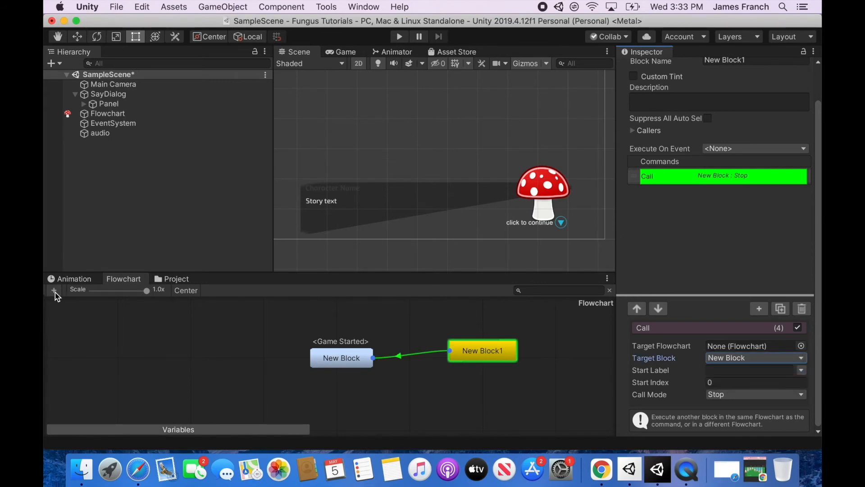
pyautogui.click(55, 290)
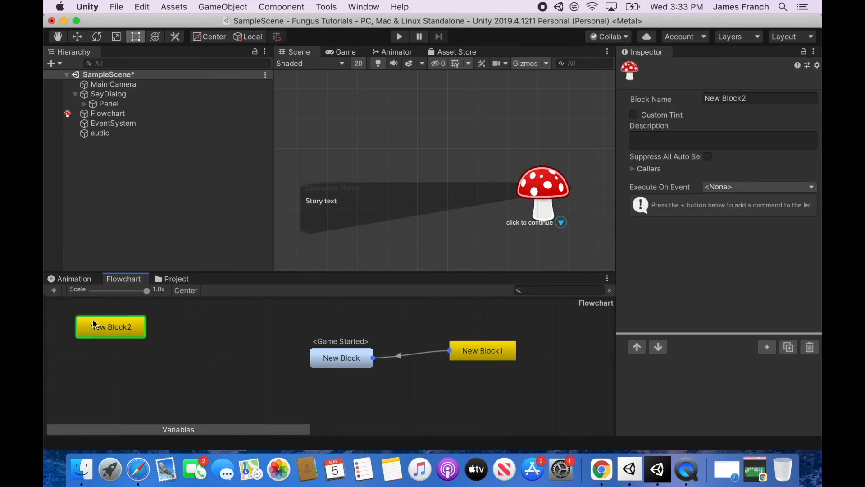
pyautogui.moveTo(107, 335); pyautogui.dragTo(145, 341)
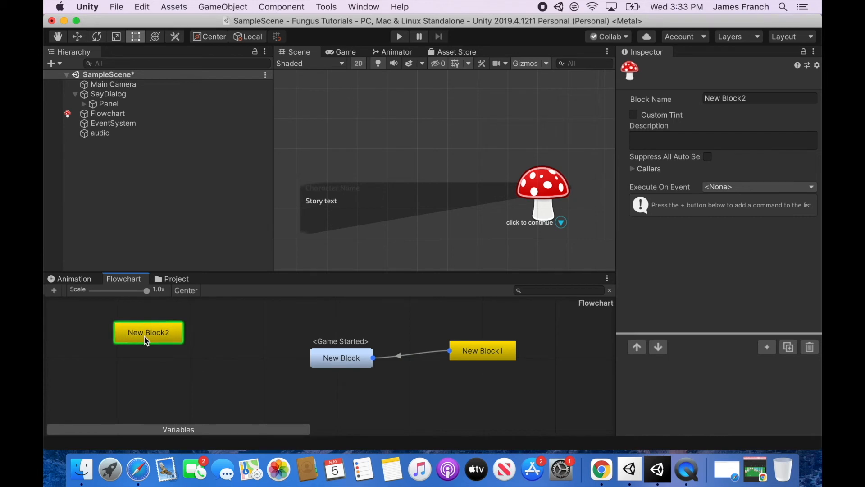
pyautogui.press('Delete')
# Copy the Call command from New Block1 and paste it after the second Say command in New Block
pyautogui.click(480, 351)
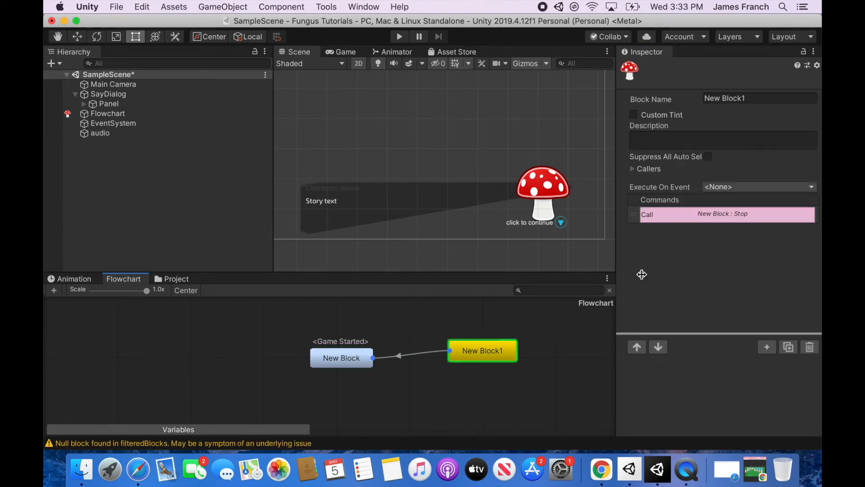
pyautogui.click(707, 220)
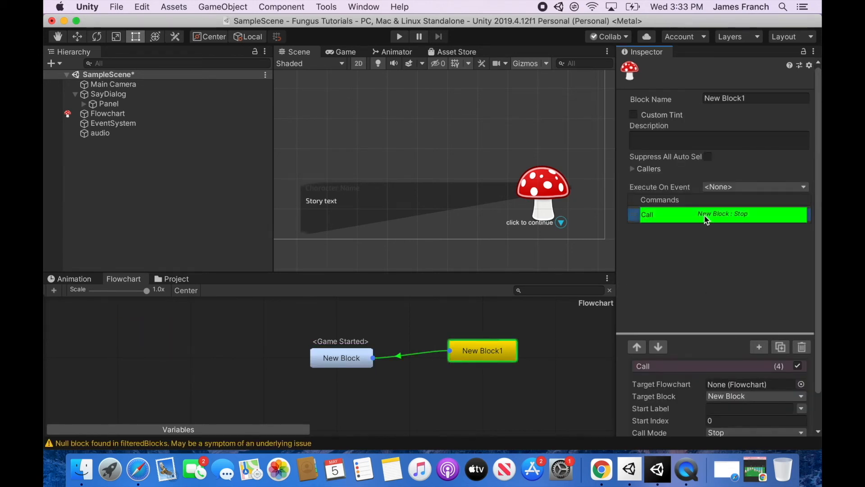
pyautogui.rightClick(704, 216)
pyautogui.click(725, 238)
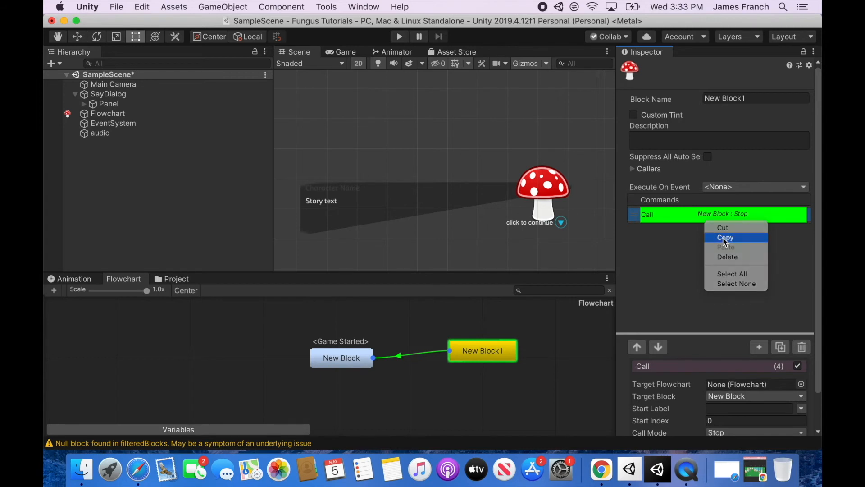
pyautogui.click(328, 361)
pyautogui.click(698, 281)
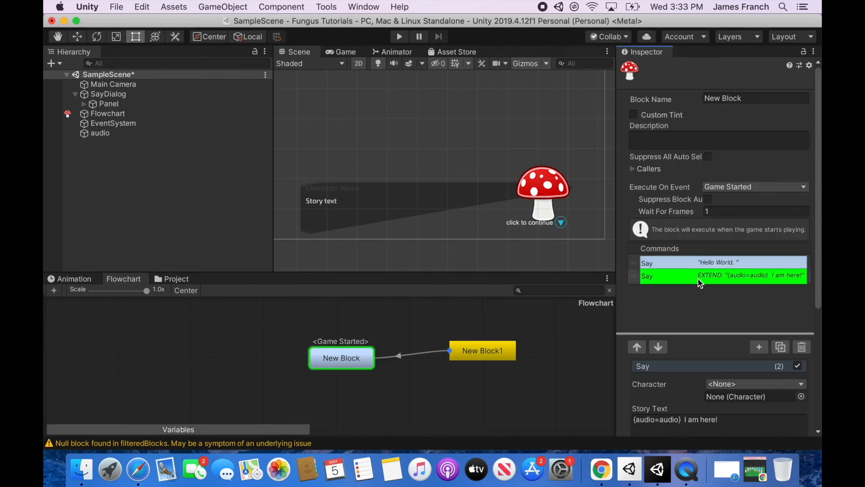
pyautogui.rightClick(699, 280)
pyautogui.click(723, 309)
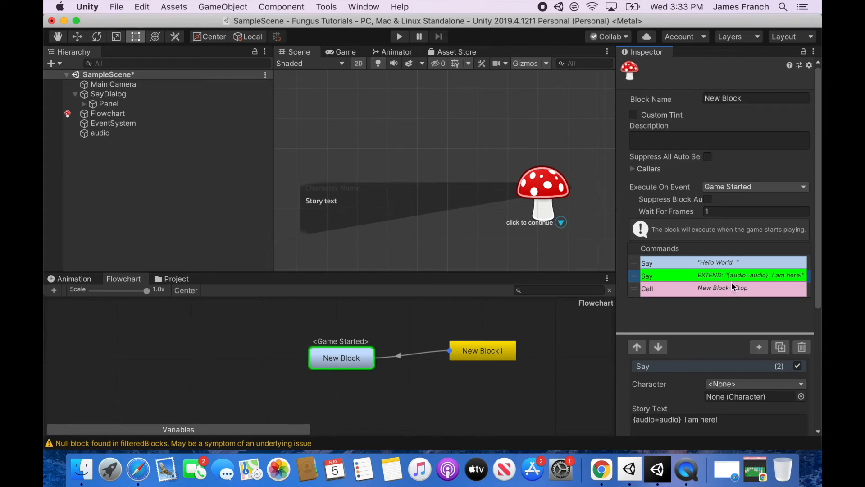
# Check the second Say command's Show Count option, and set the Target Block of New Block's Call command to New Block1
pyautogui.scroll(-5, 707, 277)
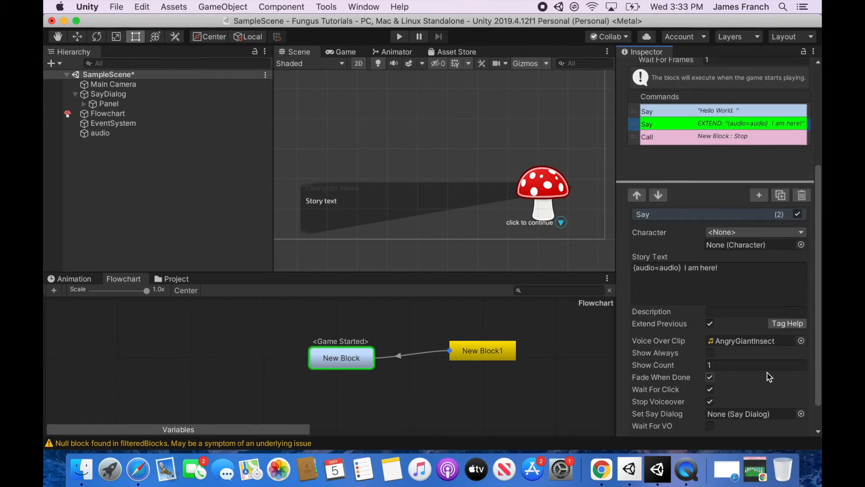
pyautogui.click(714, 367)
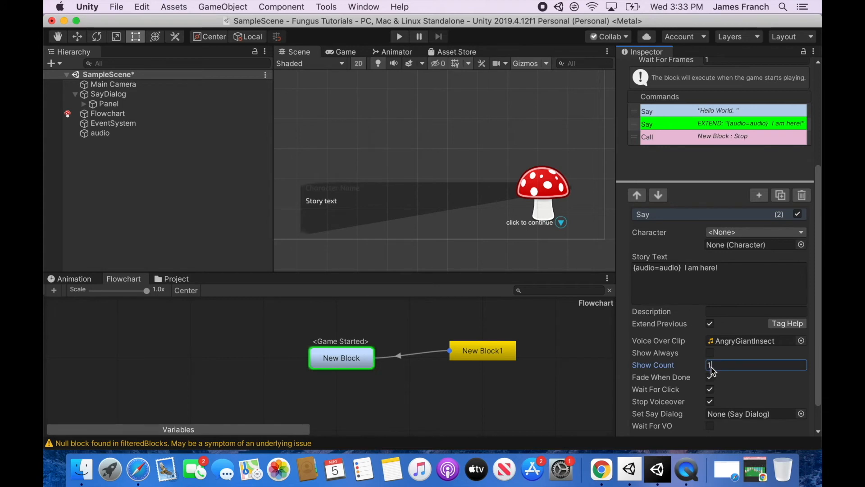
pyautogui.click(721, 137)
pyautogui.click(757, 358)
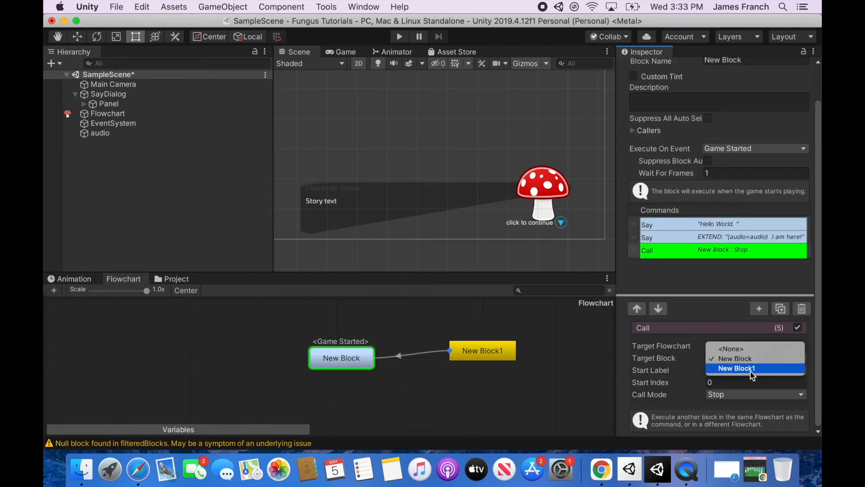
pyautogui.click(732, 368)
# Play the scene with the game view unmaximized, continue through both lines while watching the flowchart loop, and stop playback
pyautogui.click(399, 37)
pyautogui.rightClick(107, 51)
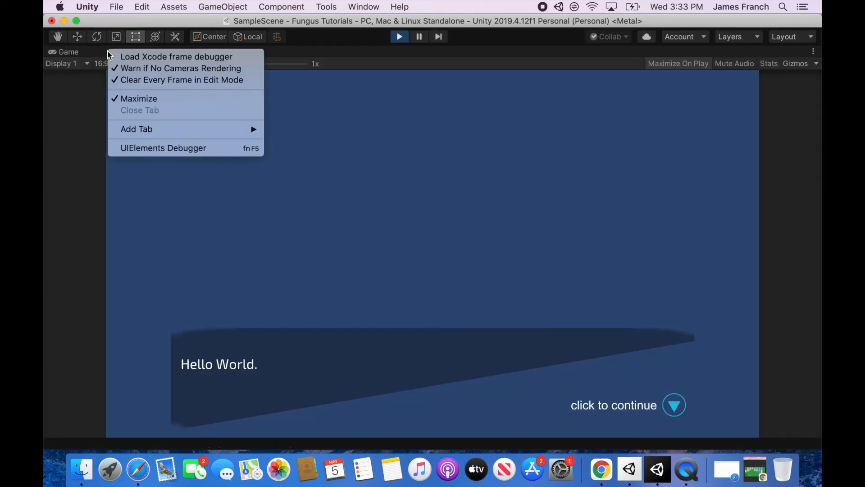
pyautogui.click(133, 99)
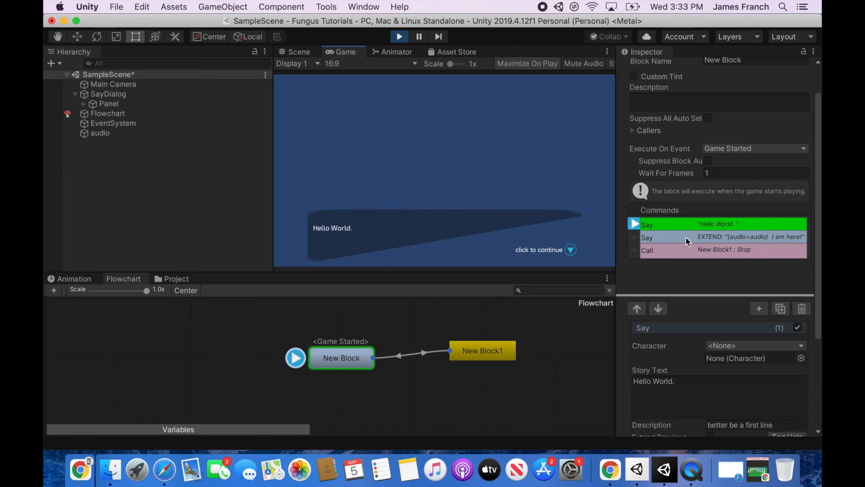
pyautogui.click(571, 249)
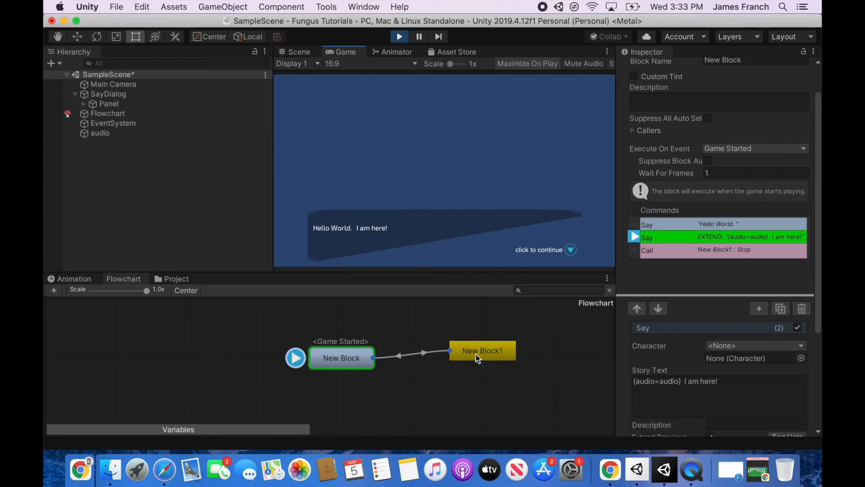
pyautogui.click(569, 252)
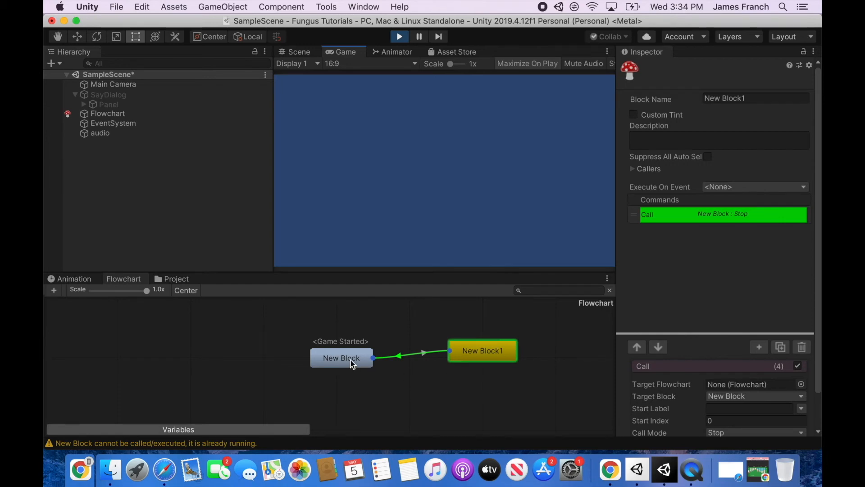
pyautogui.click(181, 444)
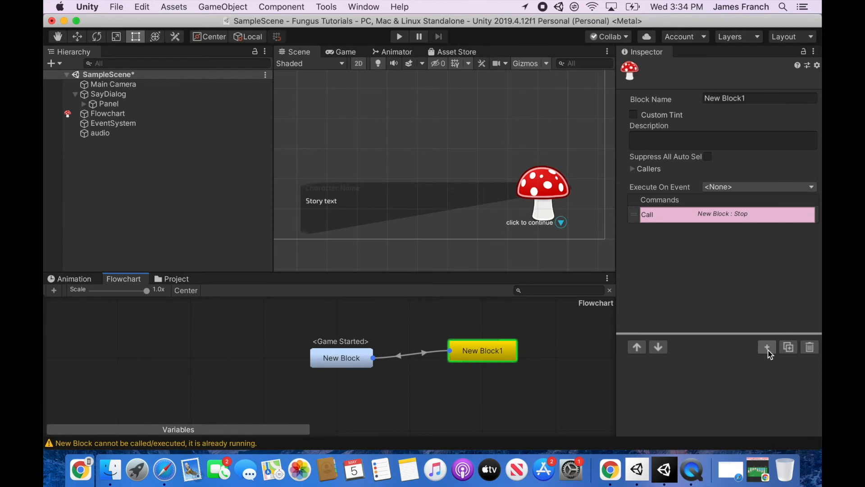
# Add a Wait command from the Flow category above the Call in New Block1 and set its Duration to 2
pyautogui.click(767, 347)
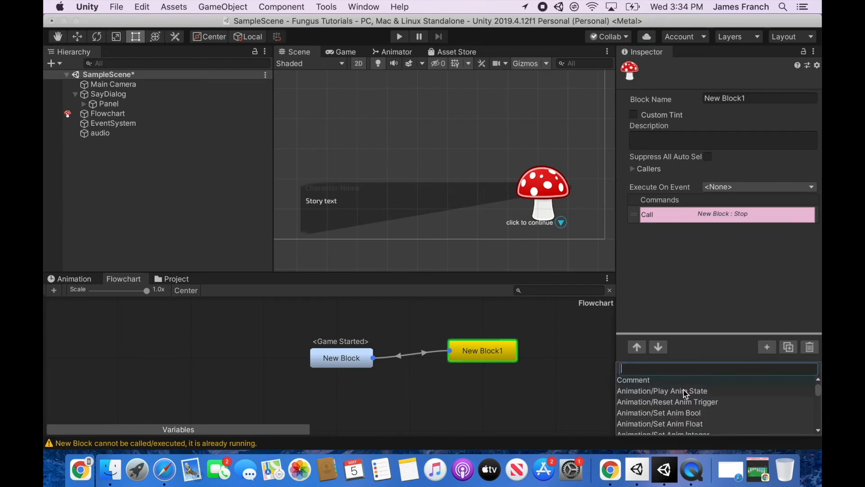
pyautogui.click(771, 348)
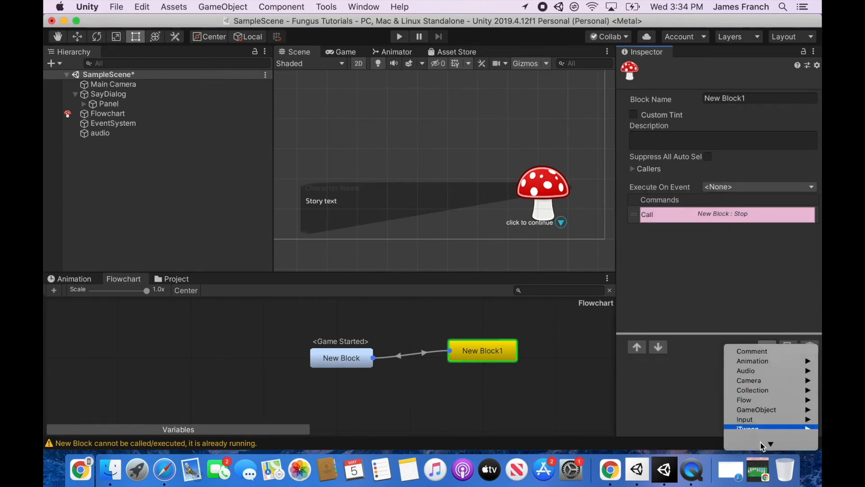
pyautogui.moveTo(761, 278)
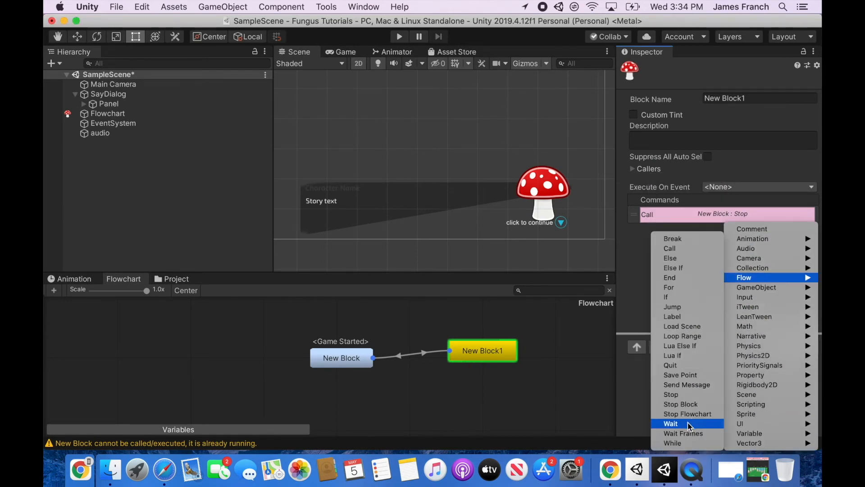
pyautogui.click(672, 424)
pyautogui.moveTo(639, 230); pyautogui.dragTo(668, 206)
pyautogui.click(716, 385)
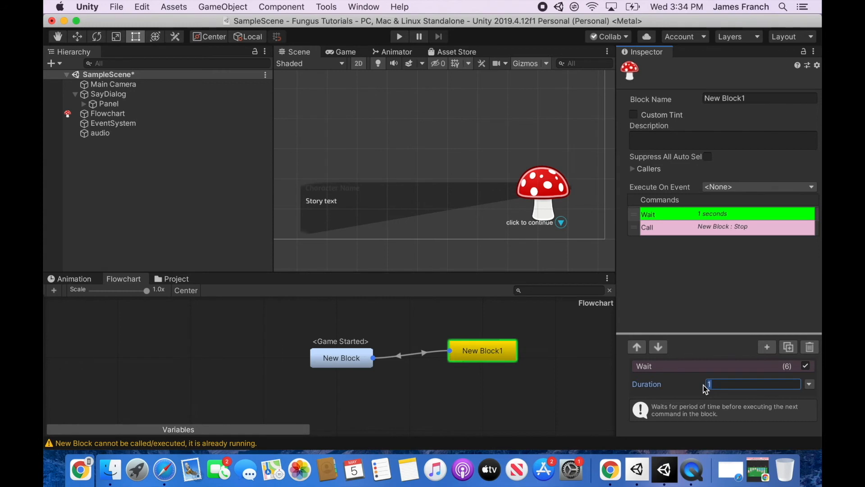
# Play the scene, continue through the dialogue lines to test the loop with the wait, and stop playback
pyautogui.press('super+p')
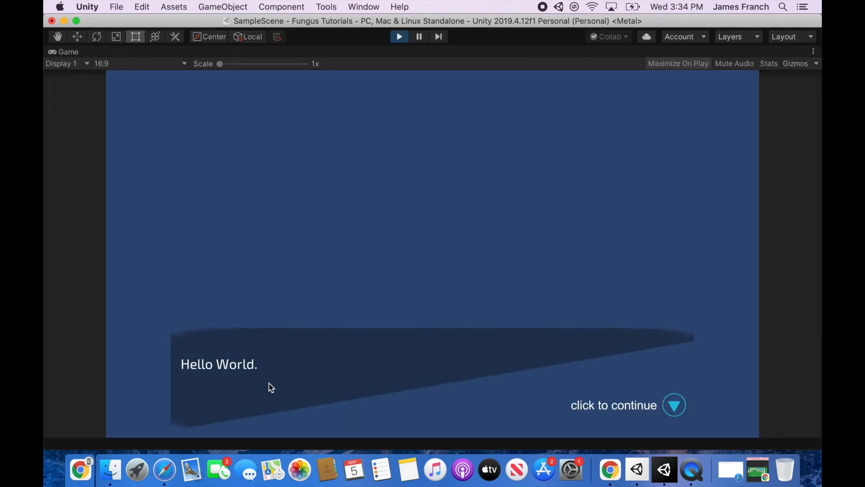
pyautogui.click(675, 406)
pyautogui.click(677, 406)
pyautogui.click(677, 410)
pyautogui.click(400, 38)
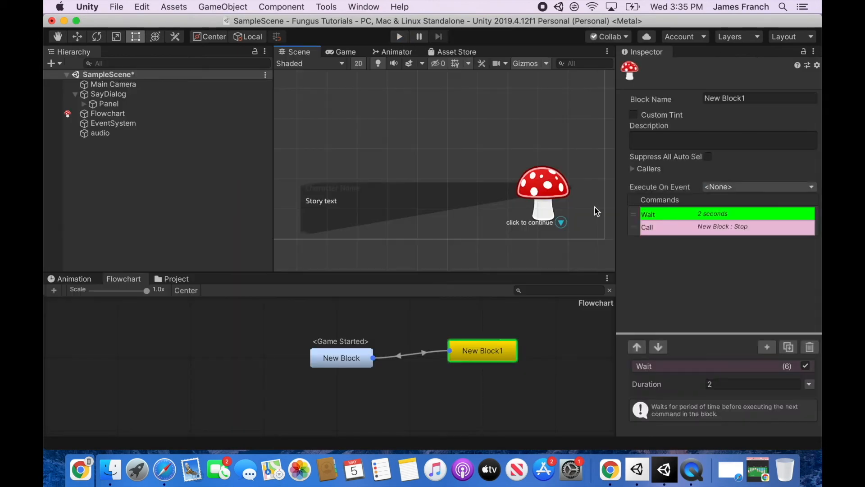
# Duplicate the "Hello World." Say command in New Block and set the copy's Story Text to "What would you like to do?"
pyautogui.click(347, 364)
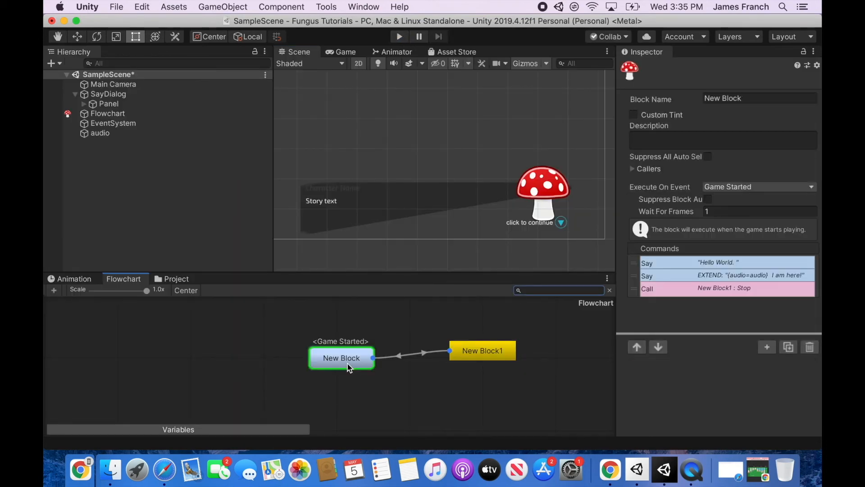
pyautogui.click(739, 276)
pyautogui.click(726, 268)
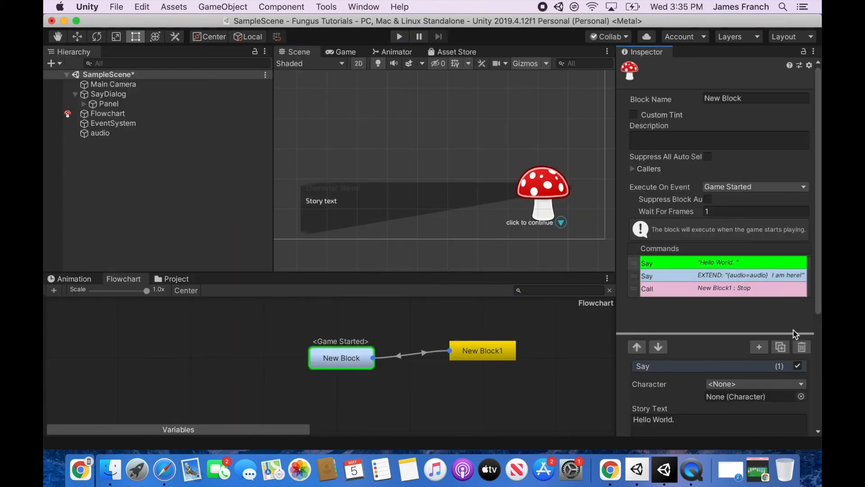
pyautogui.click(781, 347)
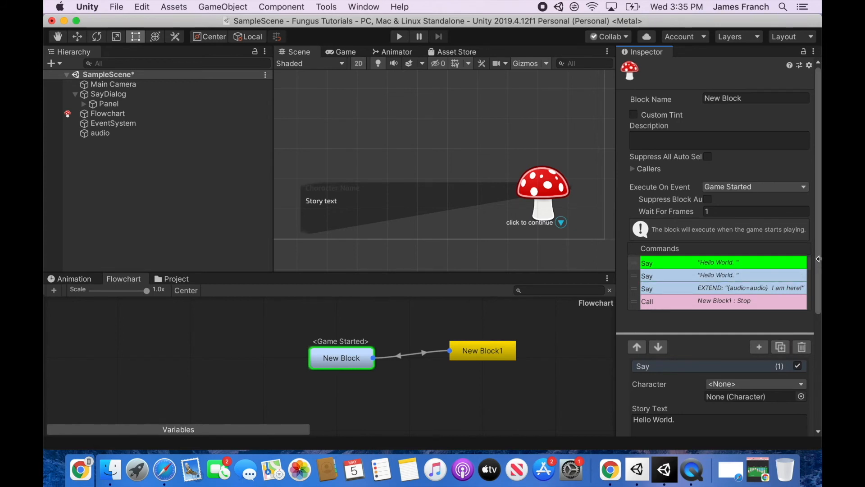
pyautogui.moveTo(819, 258); pyautogui.dragTo(820, 375)
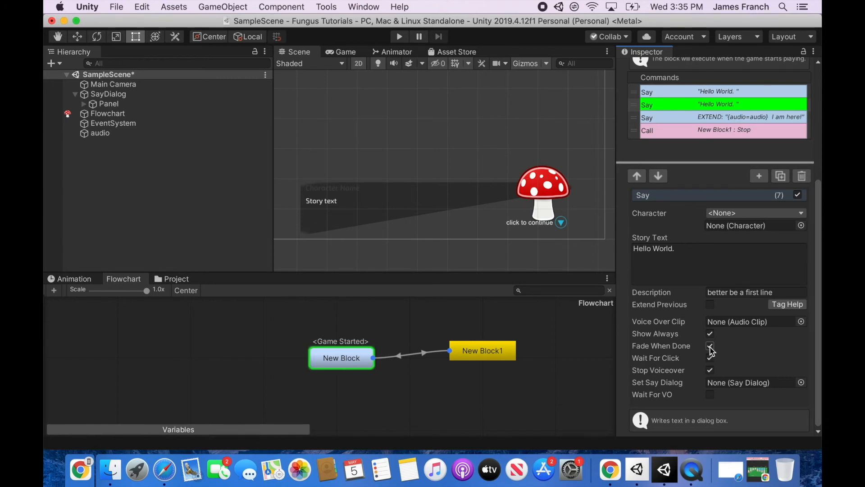
pyautogui.click(633, 262)
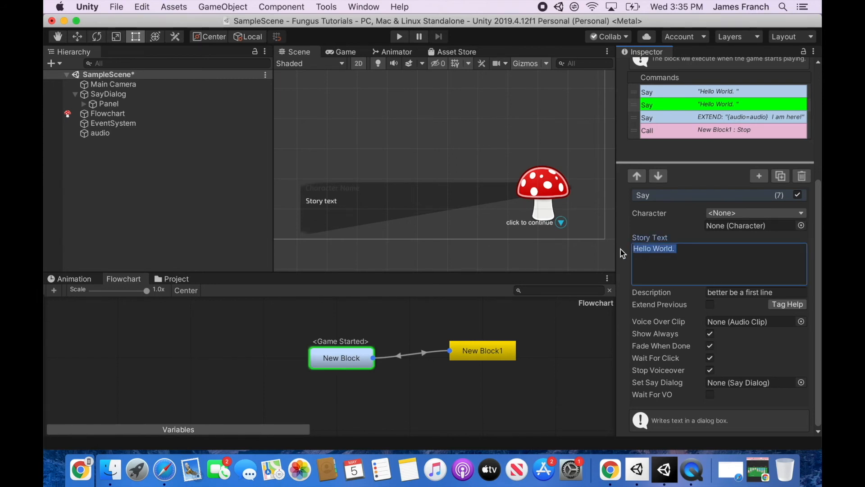
pyautogui.write('What would you l')
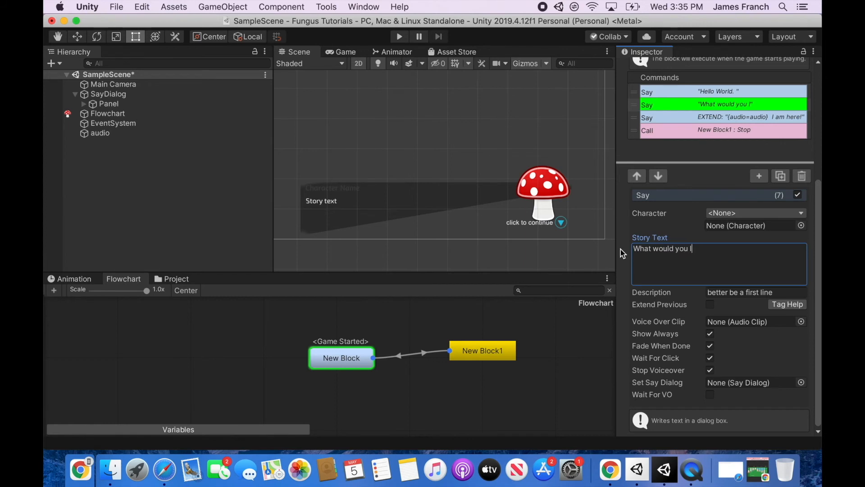
pyautogui.write('ike to do?')
# Add a Menu command from the Narrative category after the "What would you like to do?" line and set its text to "go left"
pyautogui.click(758, 178)
pyautogui.moveTo(770, 299)
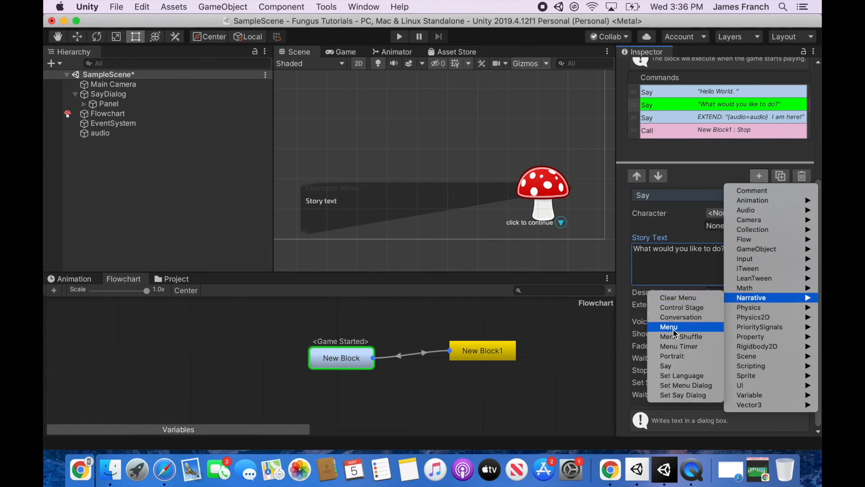
pyautogui.click(674, 329)
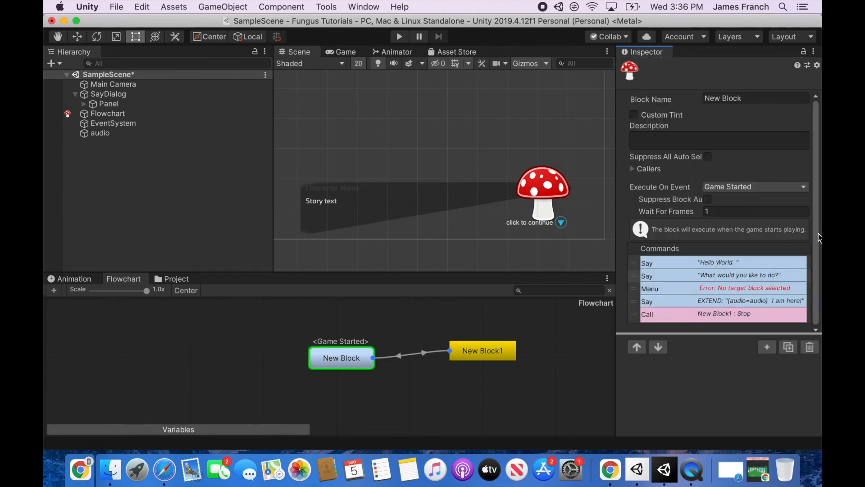
pyautogui.scroll(-2, 819, 271)
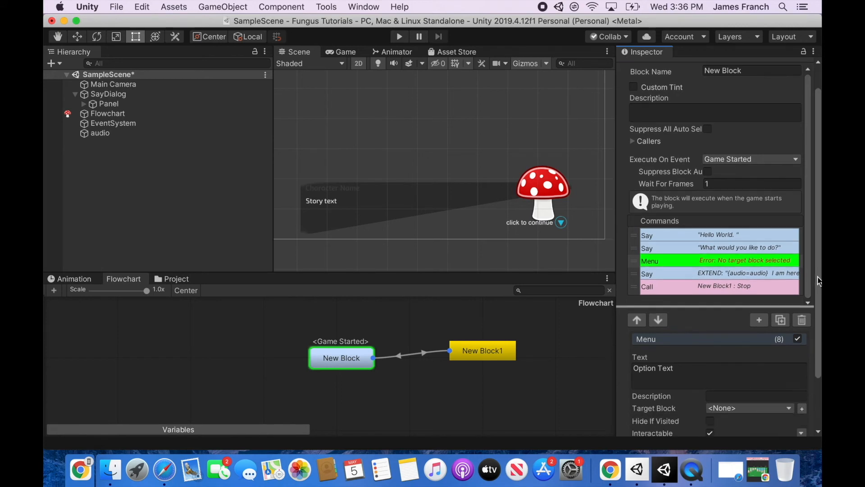
pyautogui.scroll(-4, 819, 280)
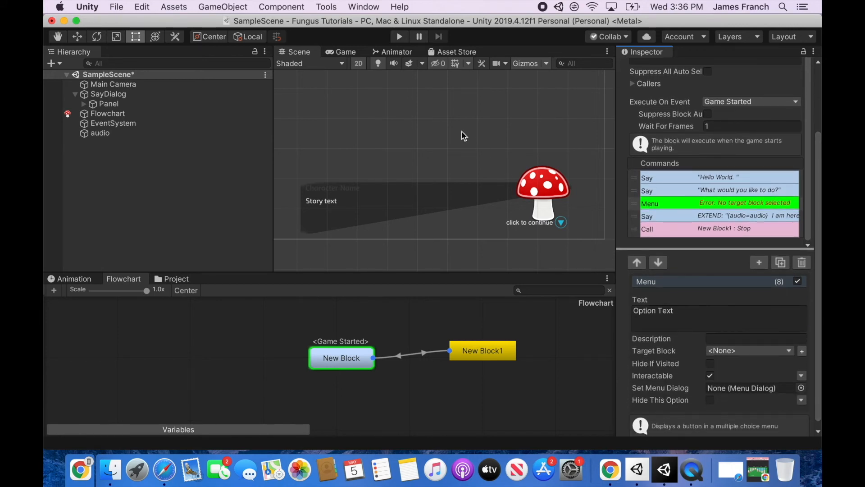
pyautogui.moveTo(675, 317); pyautogui.dragTo(624, 312)
pyautogui.write('go left')
pyautogui.press('Return')
# Duplicate the "go left" Menu command and change the copy's text to "go right"
pyautogui.click(781, 263)
pyautogui.click(711, 215)
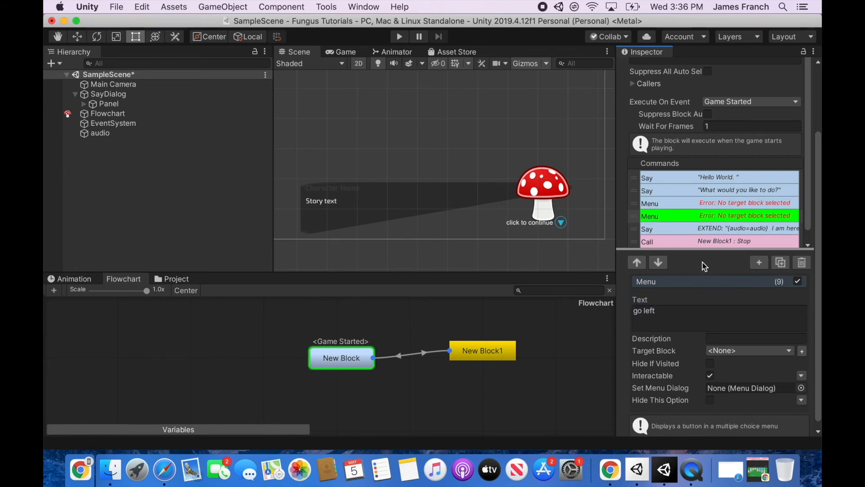
pyautogui.click(654, 314)
pyautogui.click(656, 313)
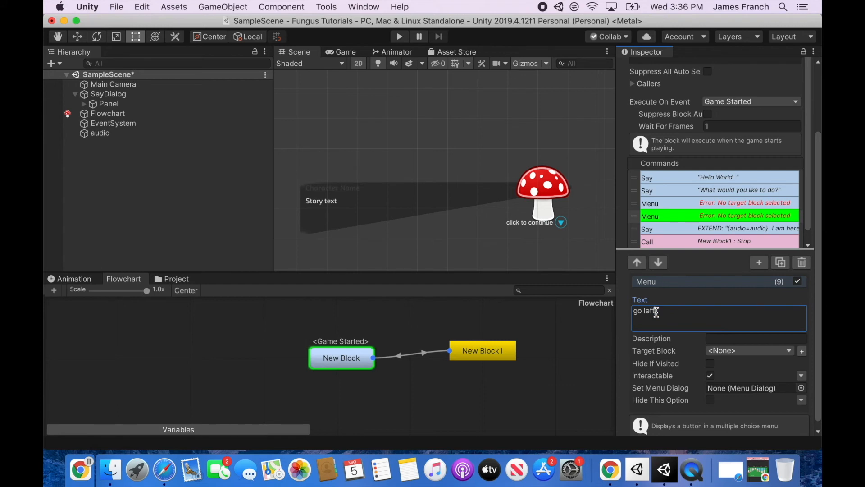
pyautogui.moveTo(658, 312); pyautogui.dragTo(648, 315)
pyautogui.write('right')
# Rename the New Block1 block in the flowchart as "go right"
pyautogui.click(481, 352)
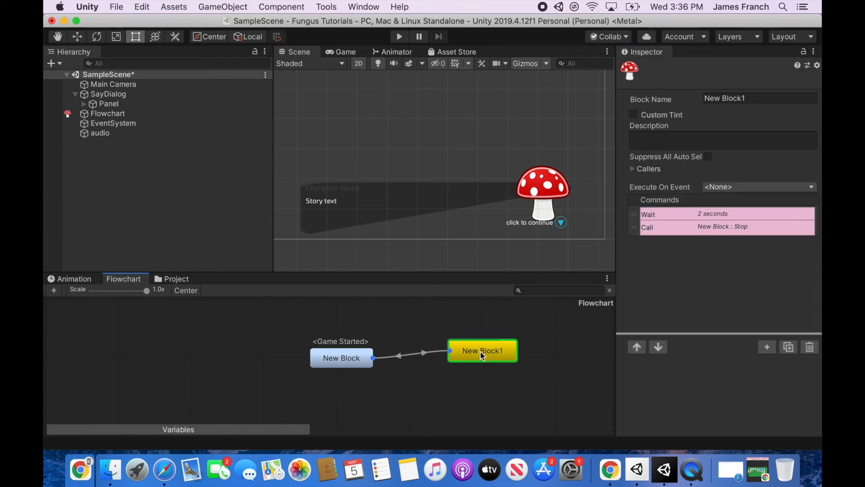
pyautogui.click(750, 98)
pyautogui.moveTo(750, 97); pyautogui.dragTo(702, 100)
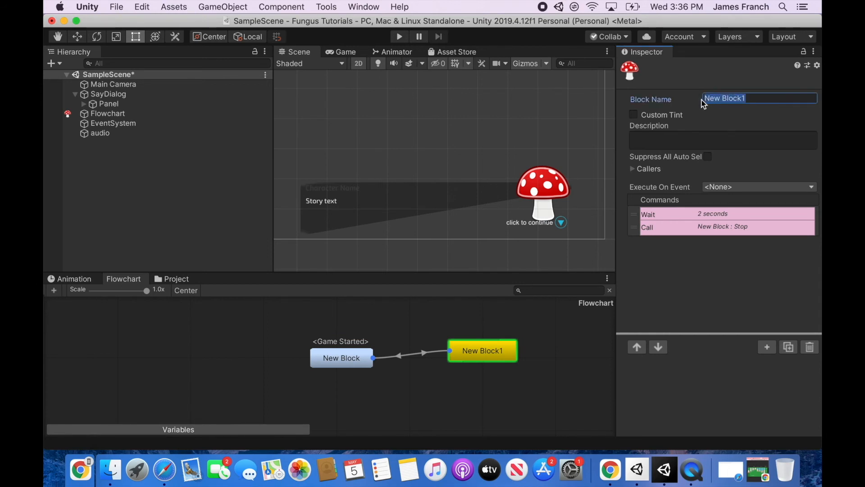
pyautogui.write('go right')
# Duplicate the "go right" block, place the copy to the left of New Block, and rename it as "go left"
pyautogui.click(483, 355)
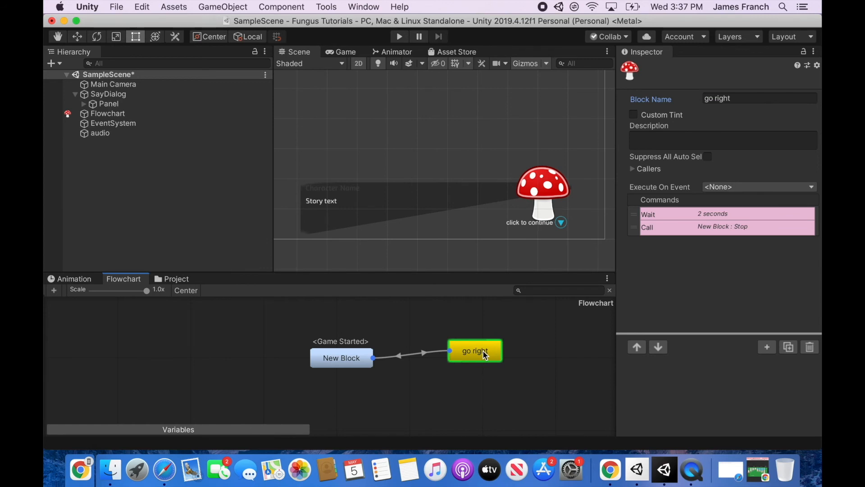
pyautogui.rightClick(483, 351)
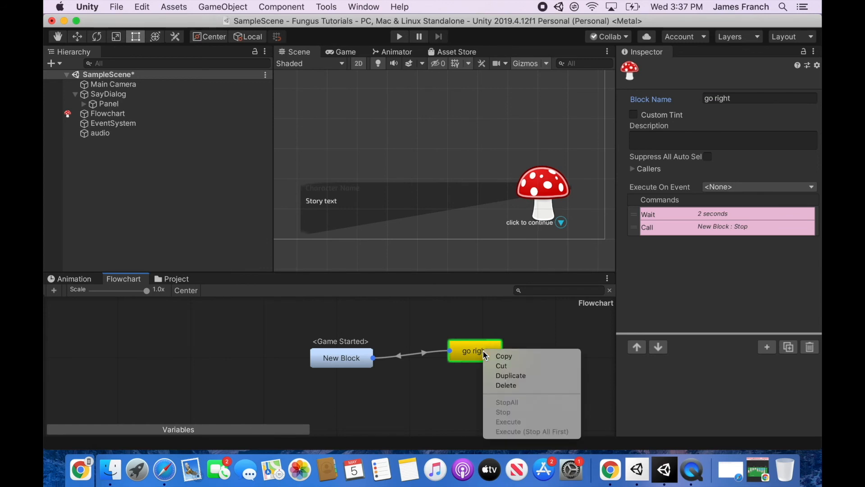
pyautogui.click(510, 380)
pyautogui.moveTo(486, 360); pyautogui.dragTo(166, 392)
pyautogui.click(765, 98)
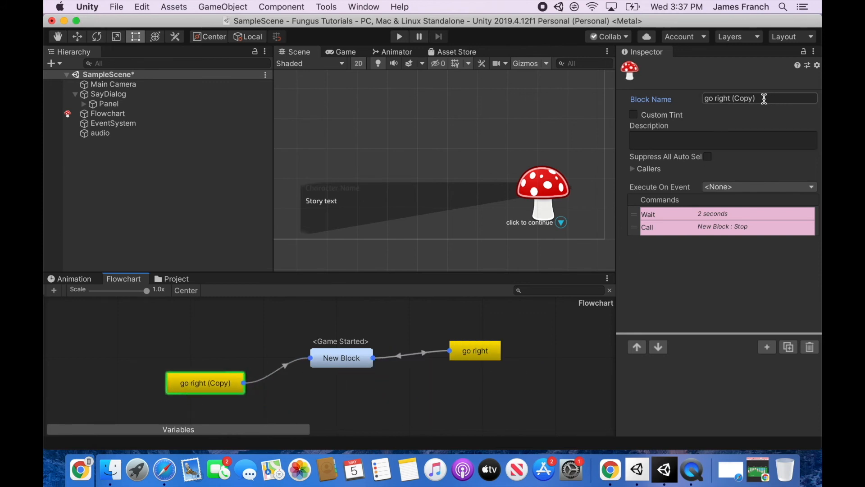
pyautogui.moveTo(764, 98); pyautogui.dragTo(713, 101)
pyautogui.write('left')
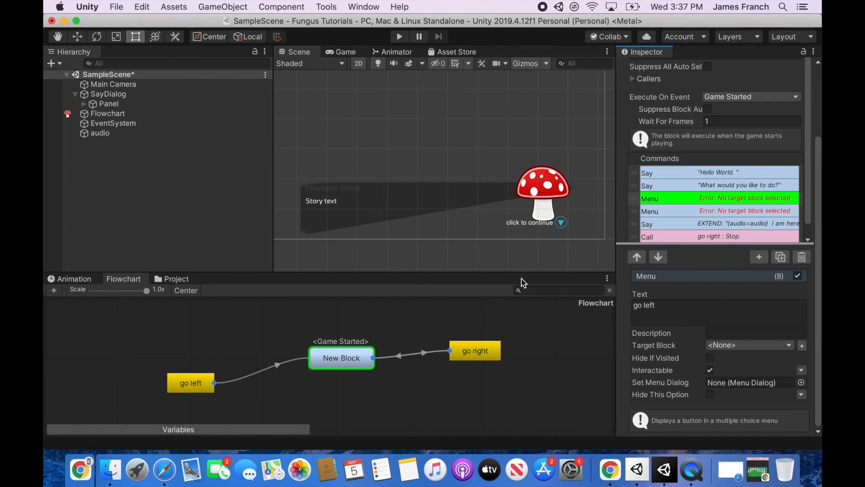
# In New Block, set the target block of the "go left" Menu command to go left and of the "go right" one to go right
pyautogui.click(789, 346)
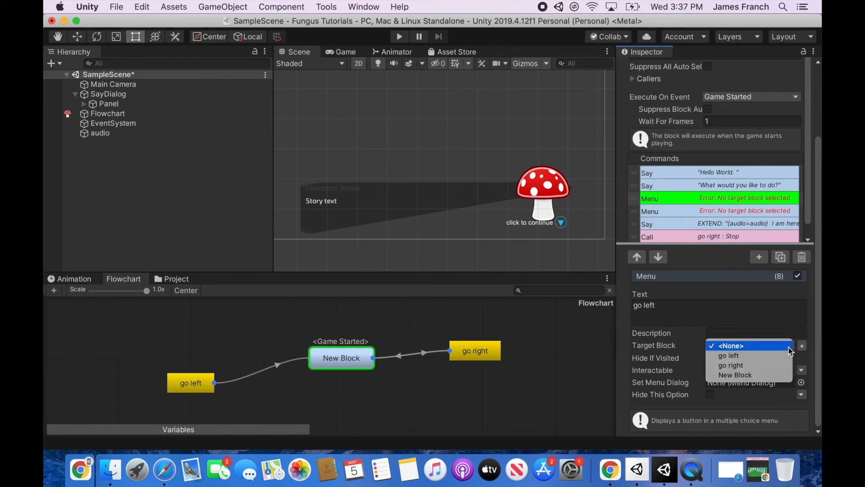
pyautogui.click(750, 356)
pyautogui.click(728, 213)
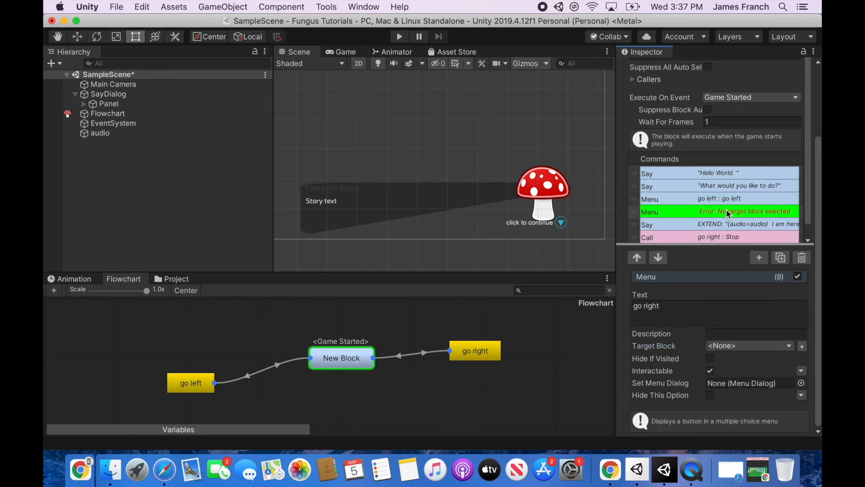
pyautogui.click(787, 346)
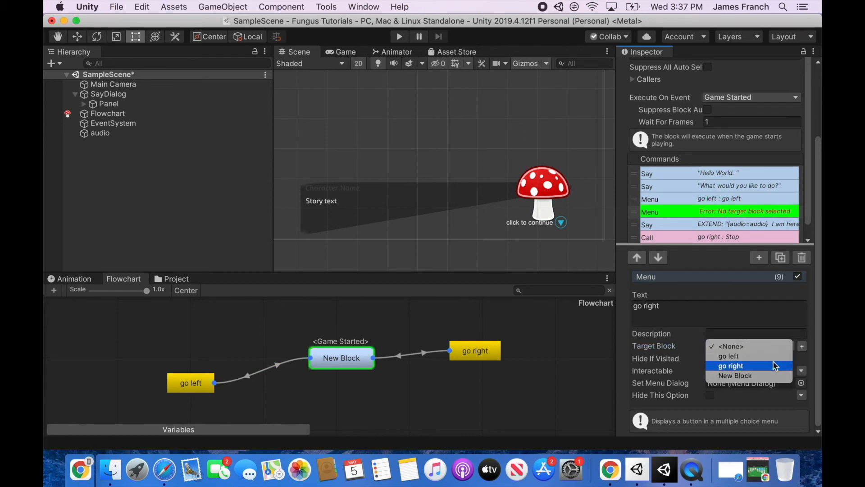
pyautogui.click(756, 367)
# Review the "What would you like to do?" Say settings, play the scene through the dialogue to the menu choices, and stop playback
pyautogui.click(761, 186)
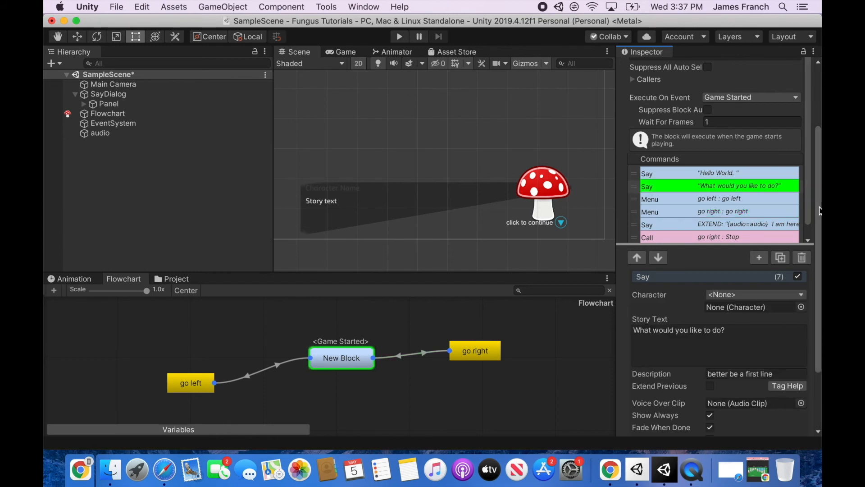
pyautogui.scroll(-3, 819, 211)
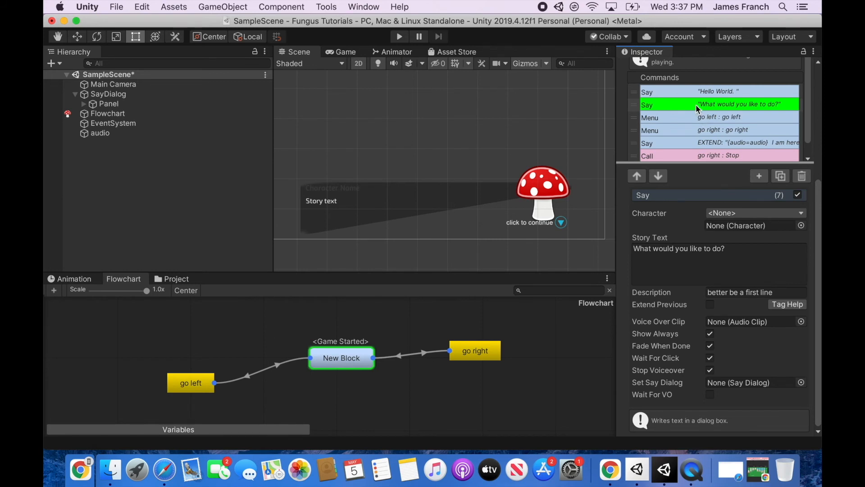
pyautogui.click(399, 37)
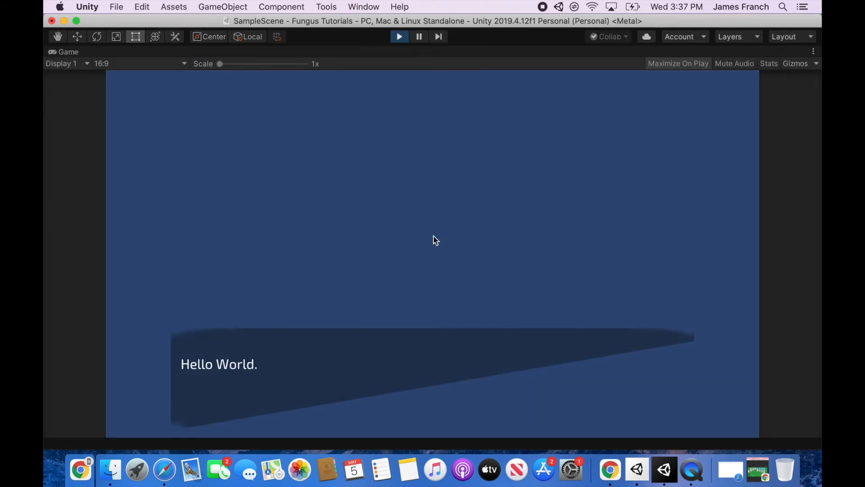
pyautogui.click(678, 405)
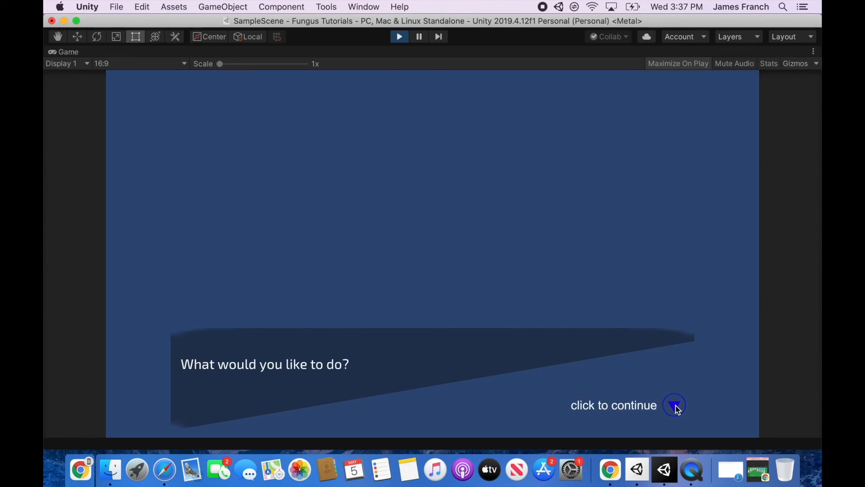
pyautogui.click(678, 405)
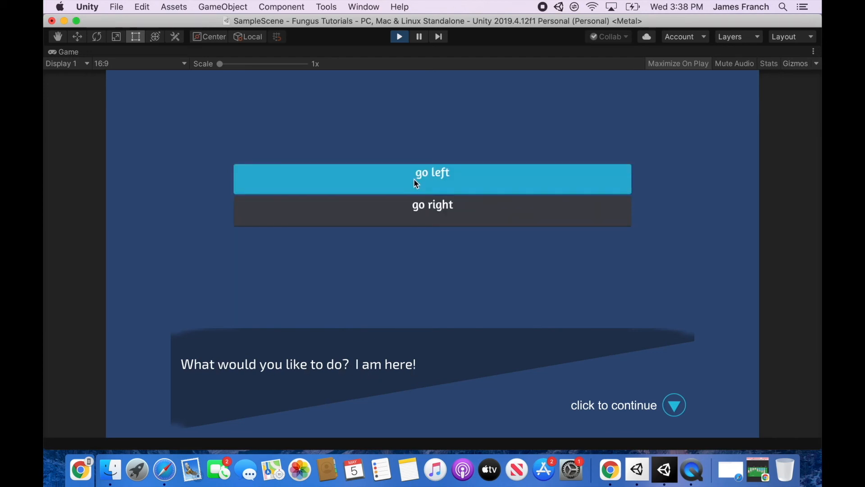
pyautogui.click(399, 36)
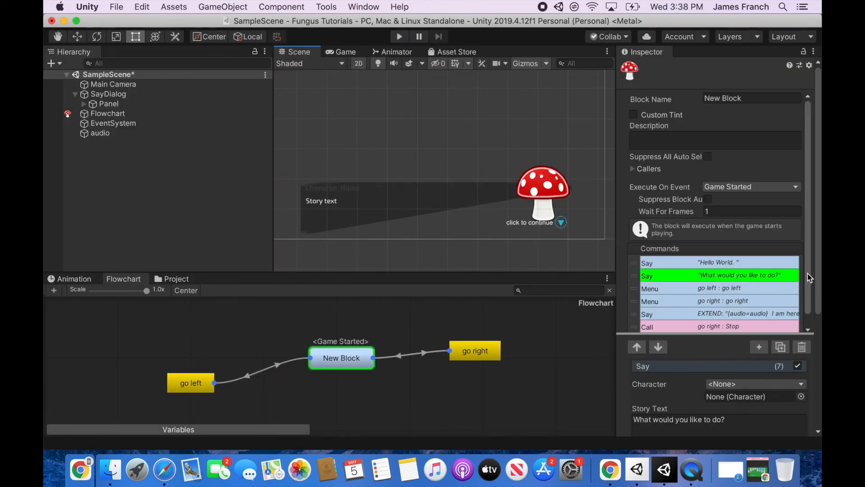
# Delete the "I am here!" Say command and the Call command from New Block
pyautogui.scroll(-1, 806, 287)
pyautogui.click(756, 303)
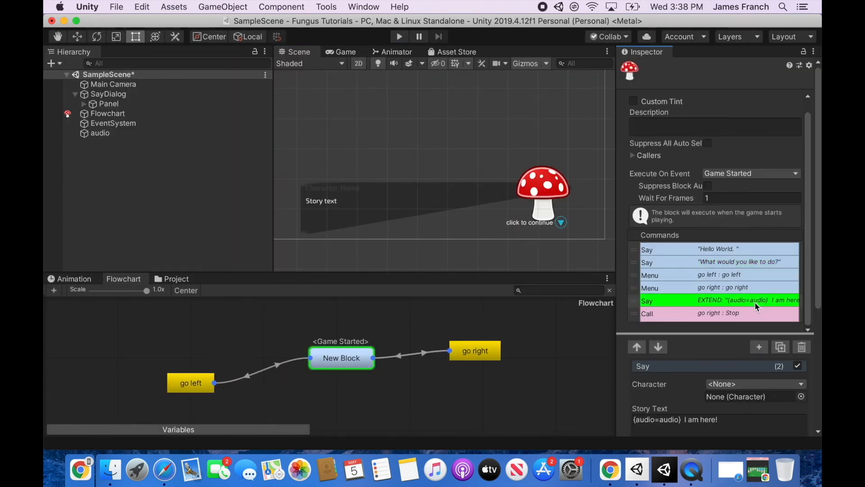
pyautogui.click(802, 346)
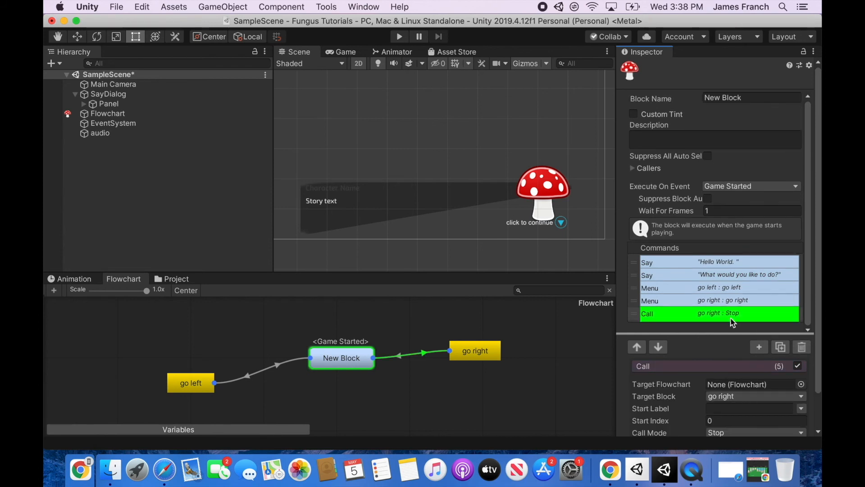
pyautogui.click(803, 347)
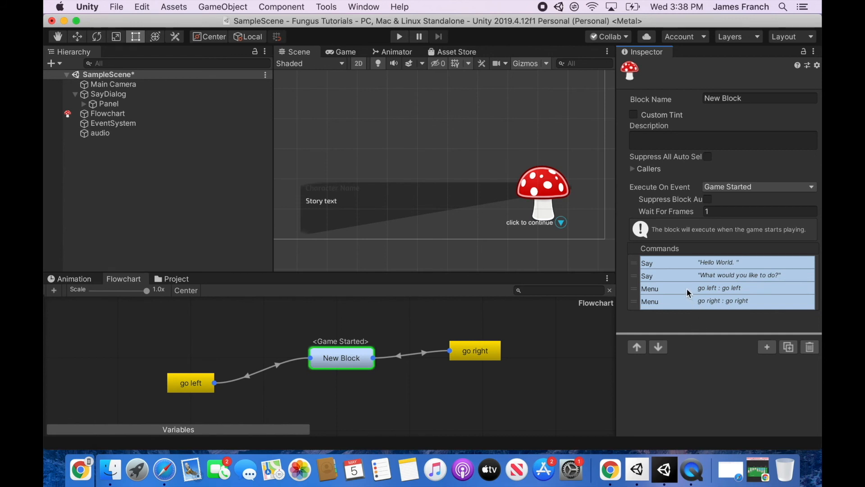
# Play the scene through both dialogue lines to check the menu choices without the deleted commands, and stop playback
pyautogui.click(401, 37)
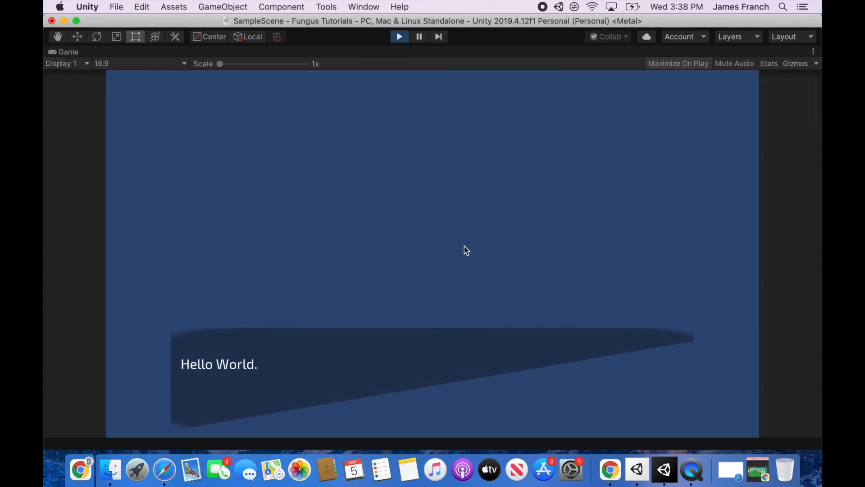
pyautogui.click(680, 408)
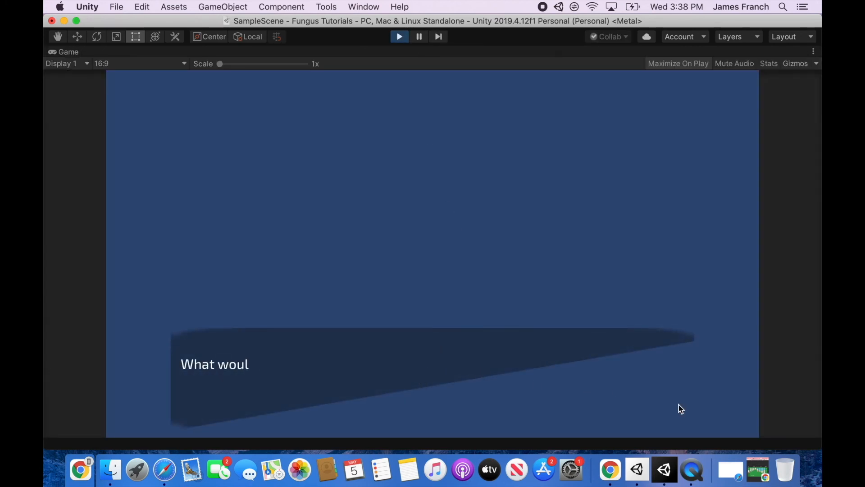
pyautogui.click(676, 408)
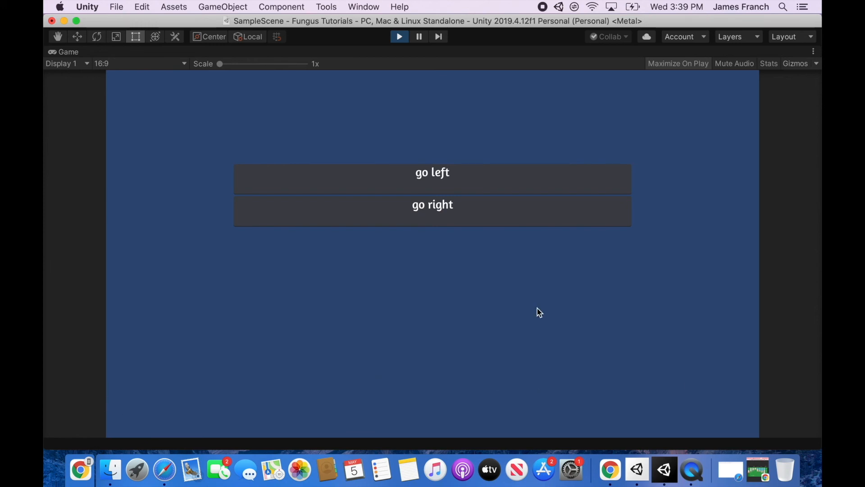
pyautogui.click(402, 37)
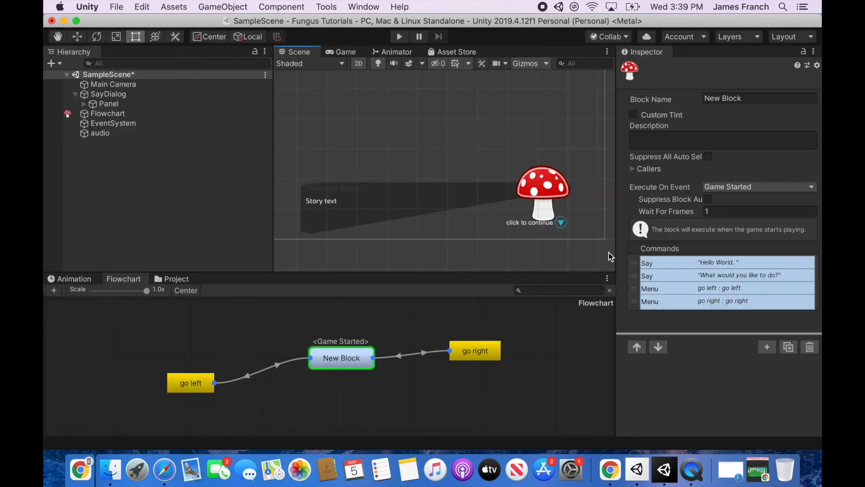
# Turn off Fade When Done for the "What would you like to do?" Say command and play the scene through to the menu to test it
pyautogui.click(725, 275)
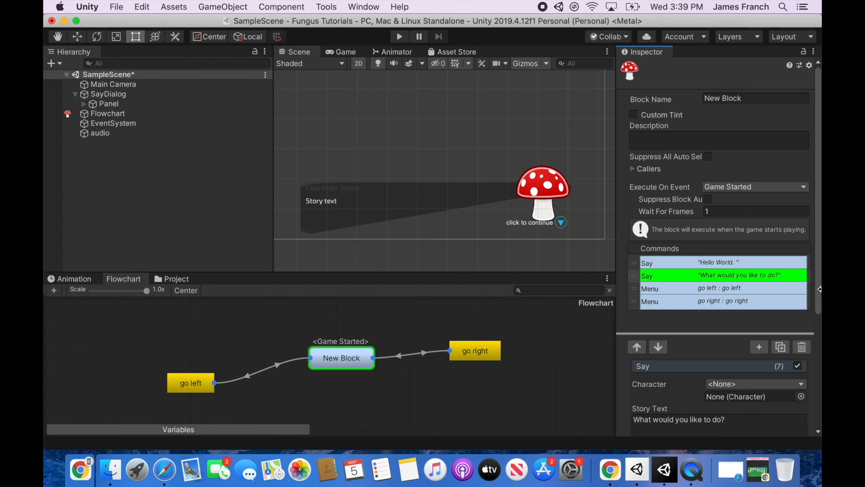
pyautogui.scroll(-8, 766, 315)
pyautogui.click(399, 36)
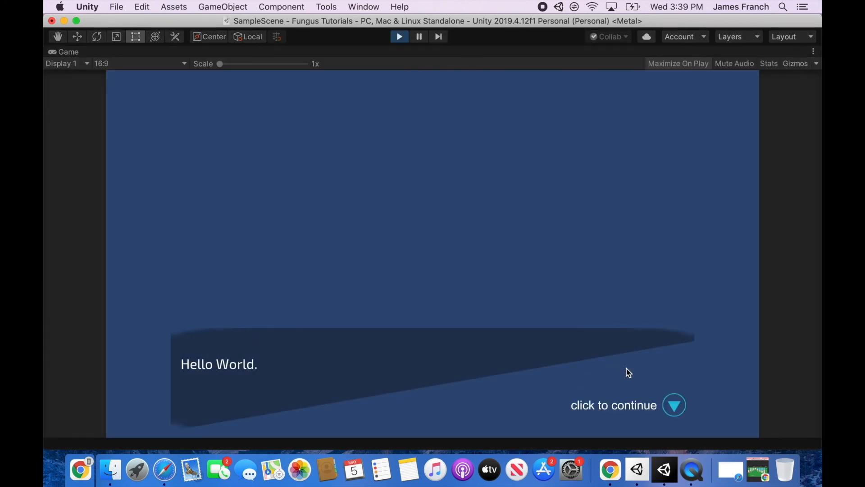
pyautogui.click(675, 405)
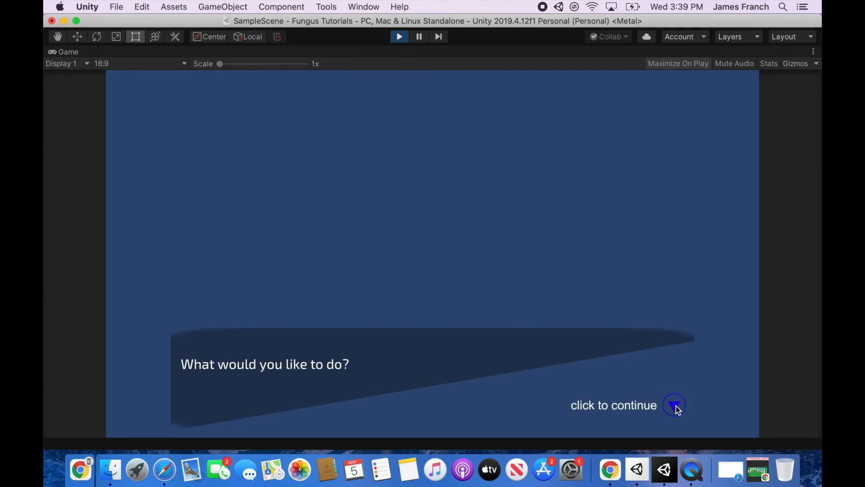
pyautogui.click(677, 409)
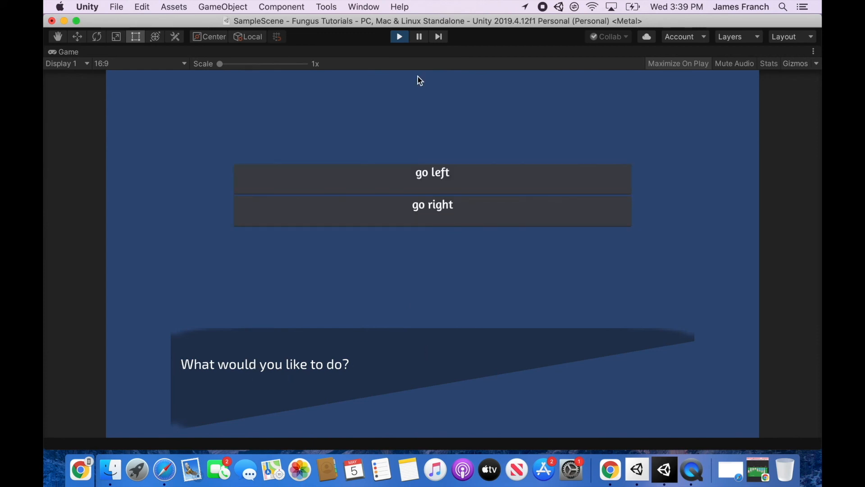
pyautogui.click(399, 37)
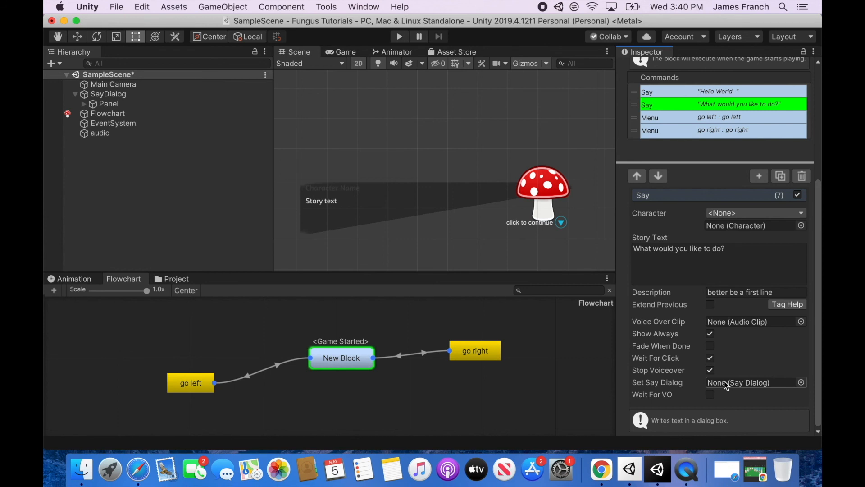
pyautogui.click(326, 7)
pyautogui.moveTo(363, 23)
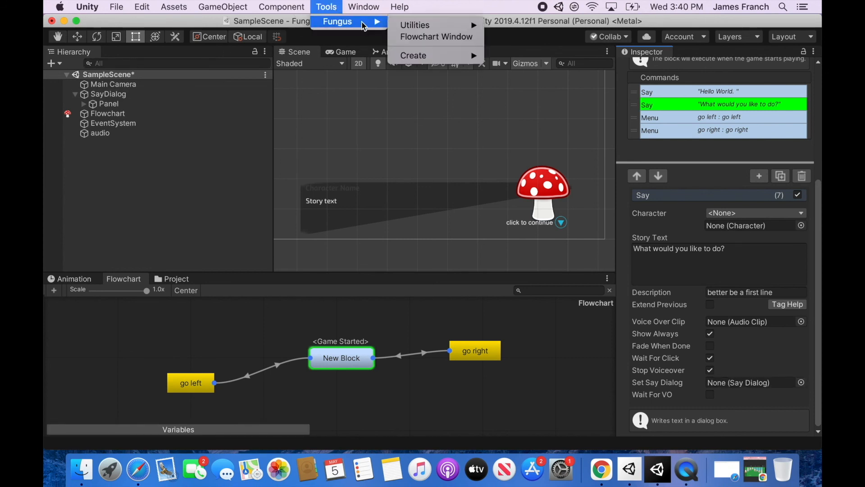
pyautogui.moveTo(421, 55)
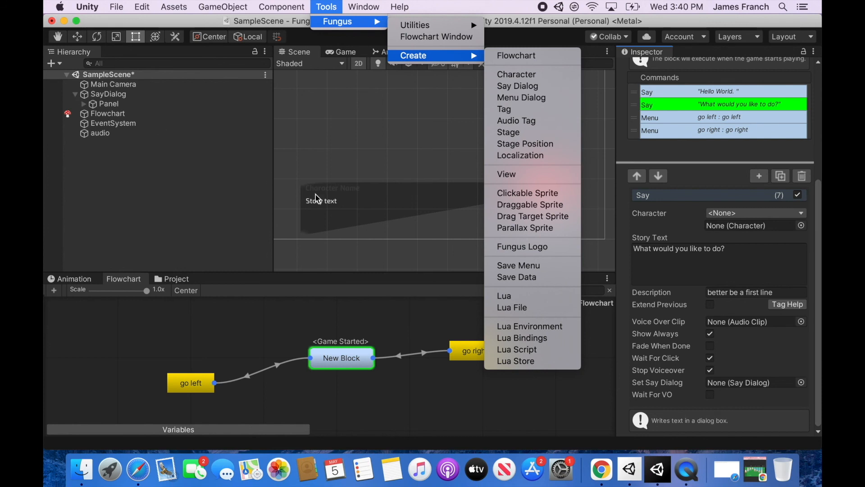
pyautogui.click(400, 208)
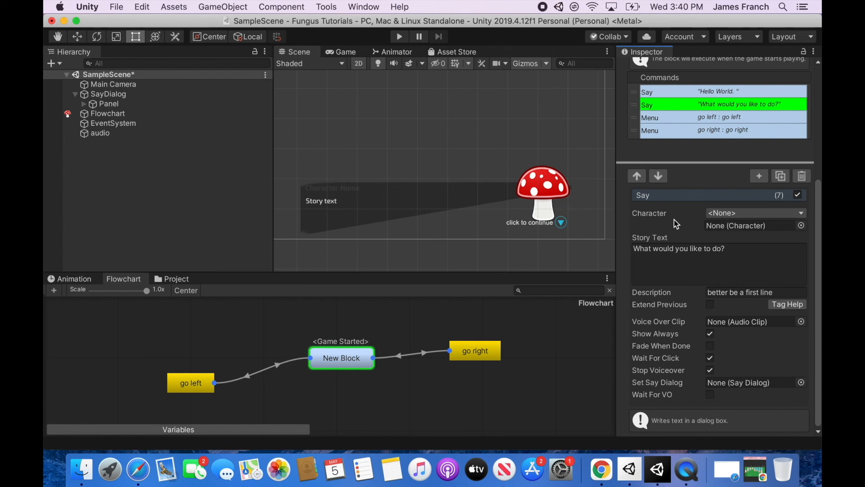
# Turn off Wait For Click for the "What would you like to do?" Say command and test it in a play session
pyautogui.click(711, 358)
pyautogui.press('super+p')
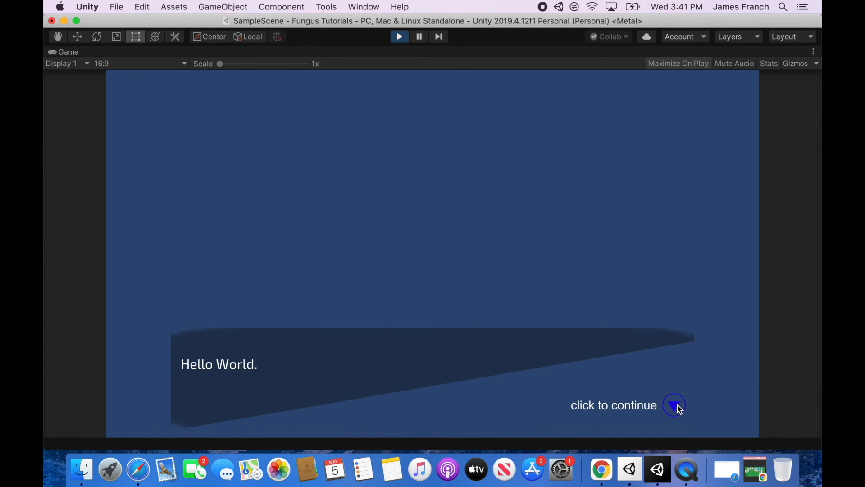
pyautogui.click(678, 405)
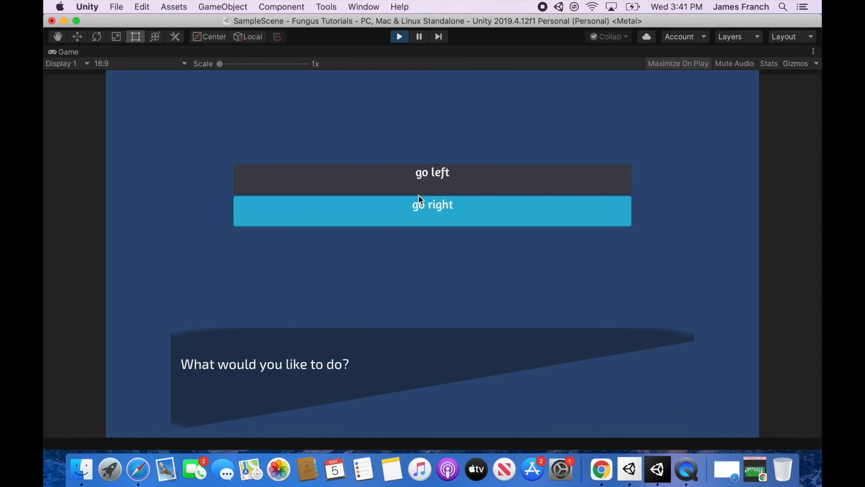
pyautogui.click(400, 36)
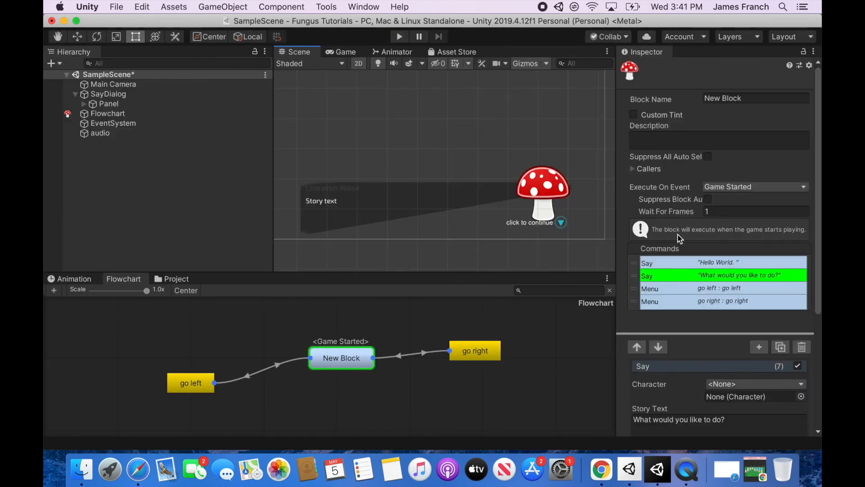
# Change the Story Text of the "Hello World." Say command to "Hey! Im frequently interrupted-"
pyautogui.click(711, 262)
pyautogui.click(683, 424)
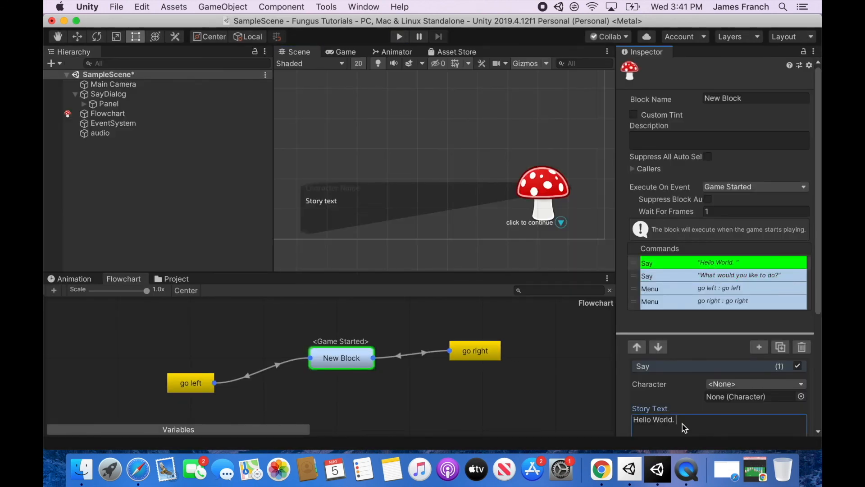
pyautogui.write('Hey! Im frequently interrupted-')
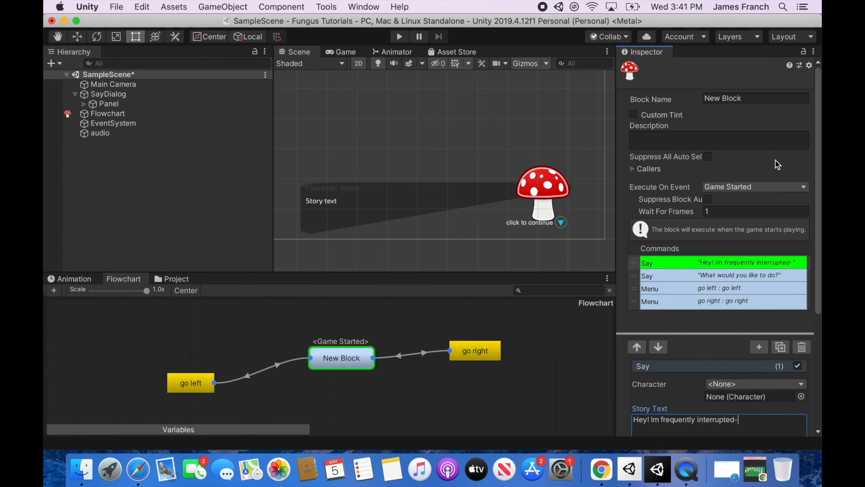
# Turn off Wait For Click for the "Hey! Im frequently interrupted-" Say command and test it in a play session
pyautogui.scroll(-5, 748, 354)
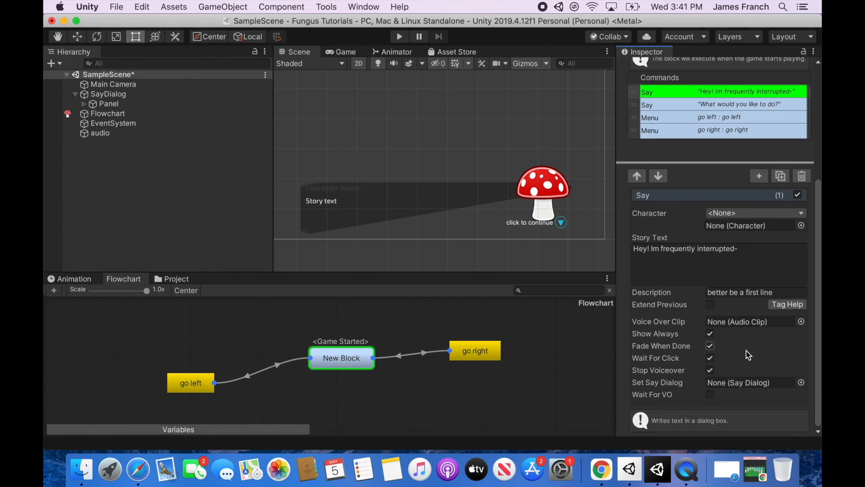
pyautogui.click(399, 36)
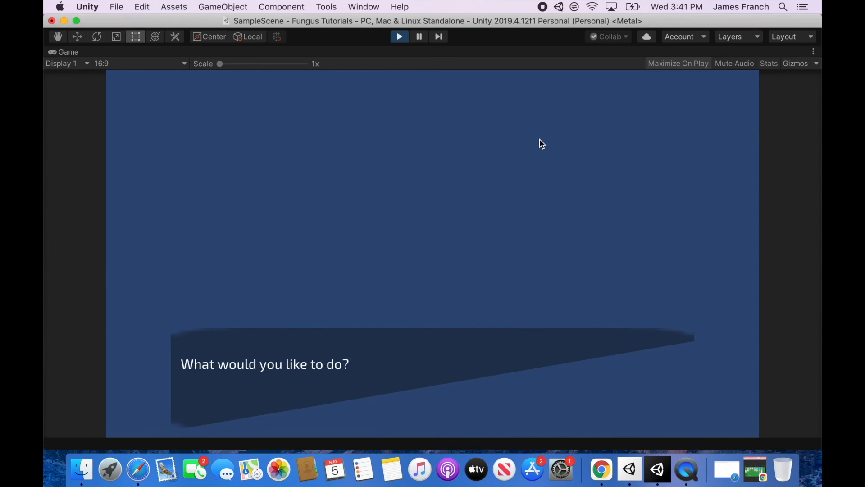
pyautogui.click(400, 38)
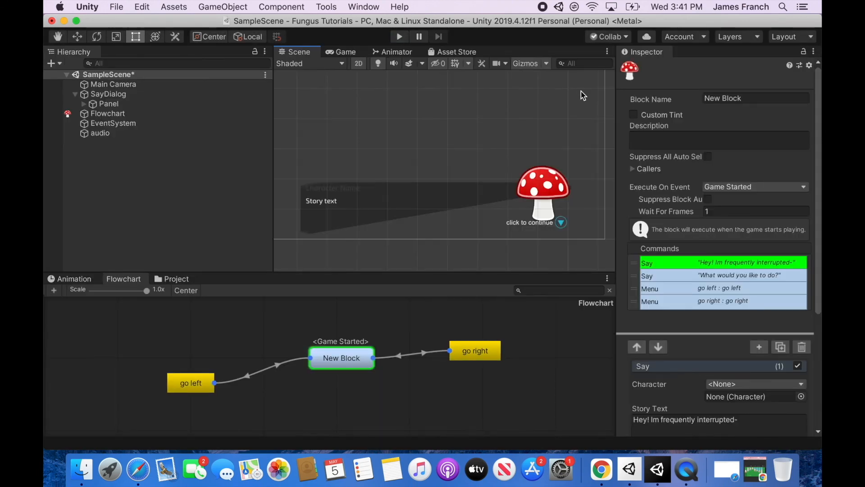
pyautogui.moveTo(821, 107); pyautogui.dragTo(820, 209)
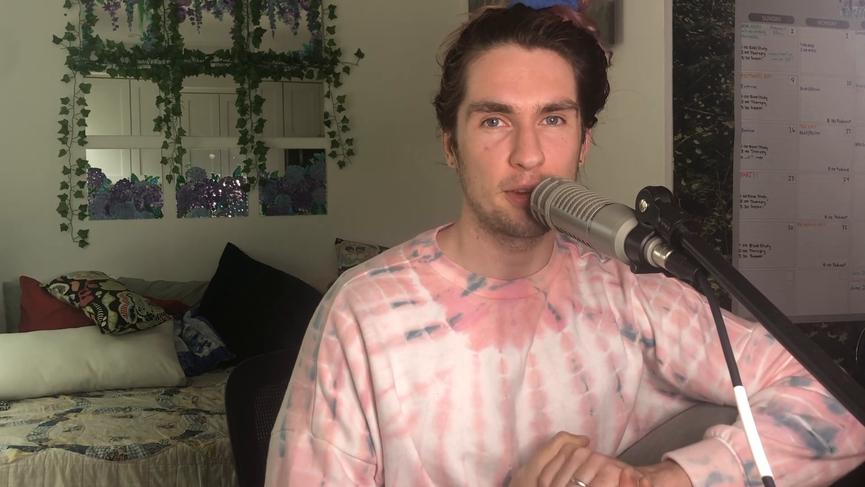